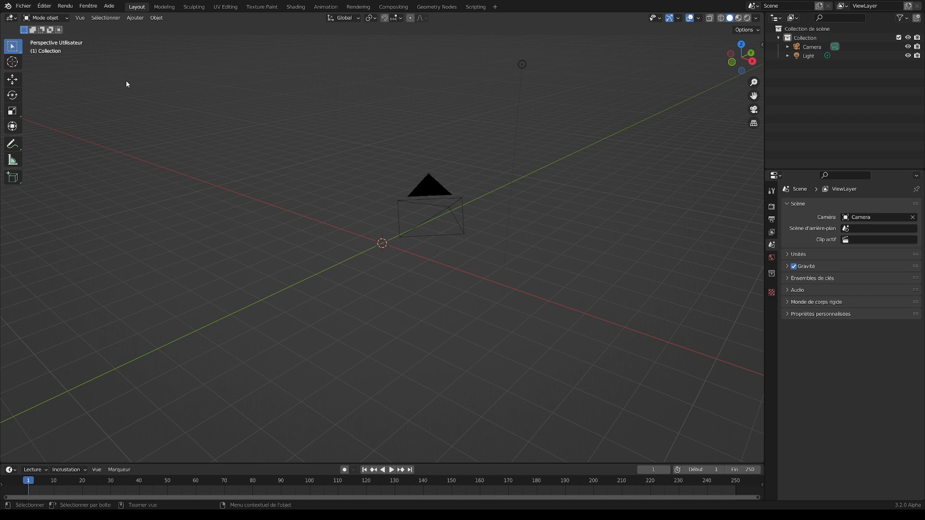
- Add a blank (Vide) Grease Pencil object to the scene
click(134, 18)
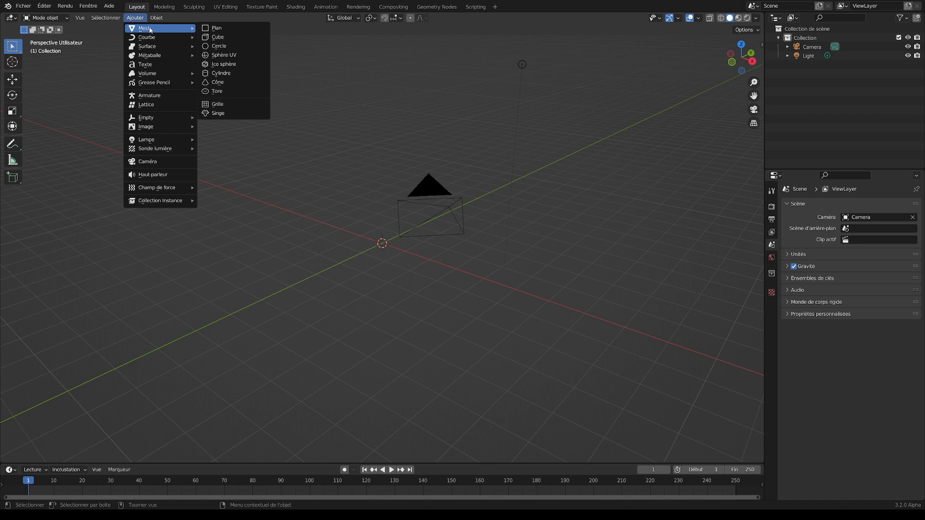
mouse_move(149, 86)
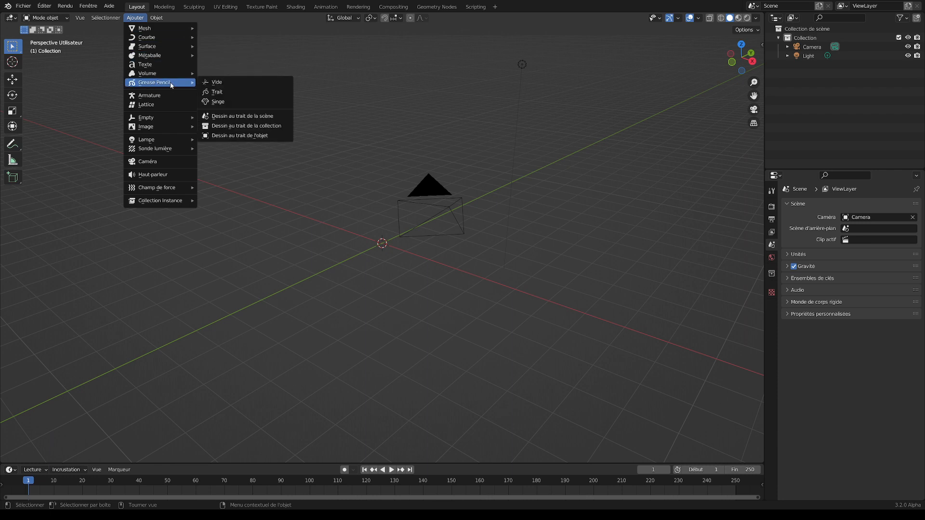
click(220, 85)
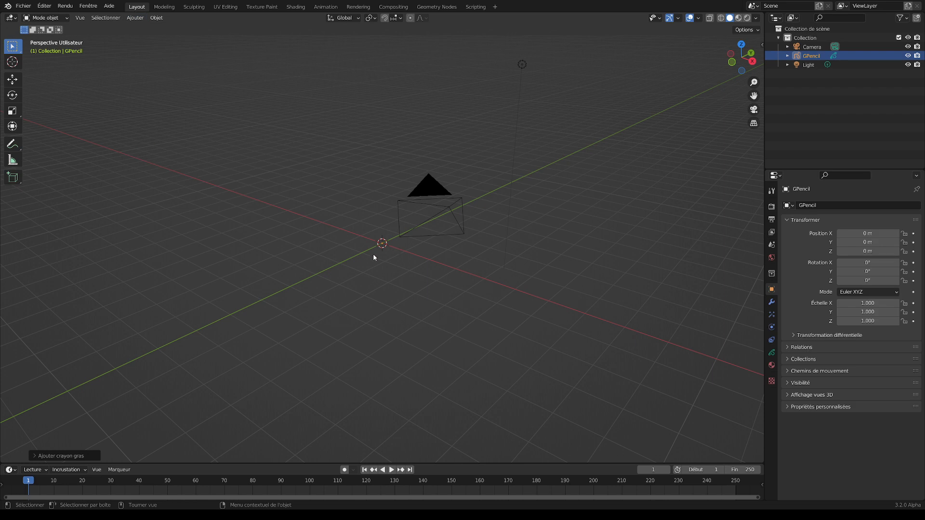
- Set the viewport to the front orthographic view, with the origin slightly below the centre
scroll(373, 255, up, 3)
scroll(386, 239, down, 3)
scroll(386, 240, up, 3)
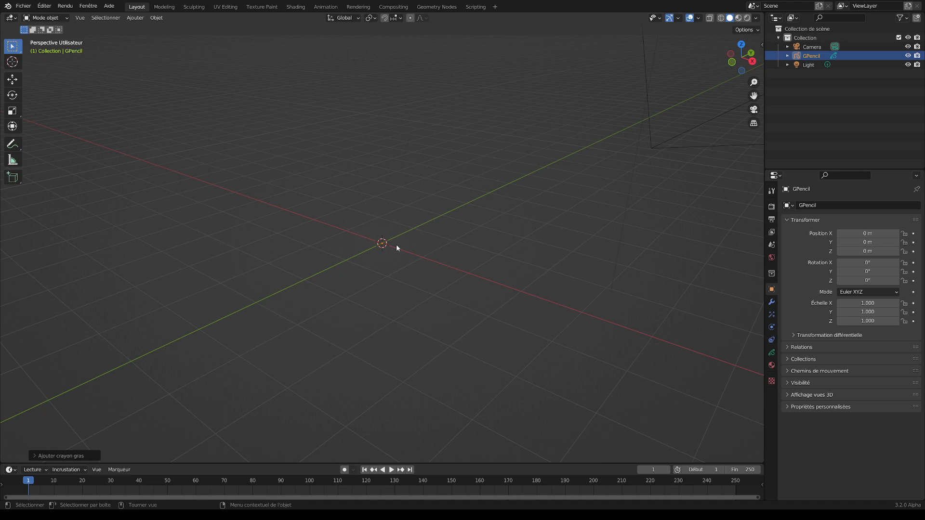
key(KP_1)
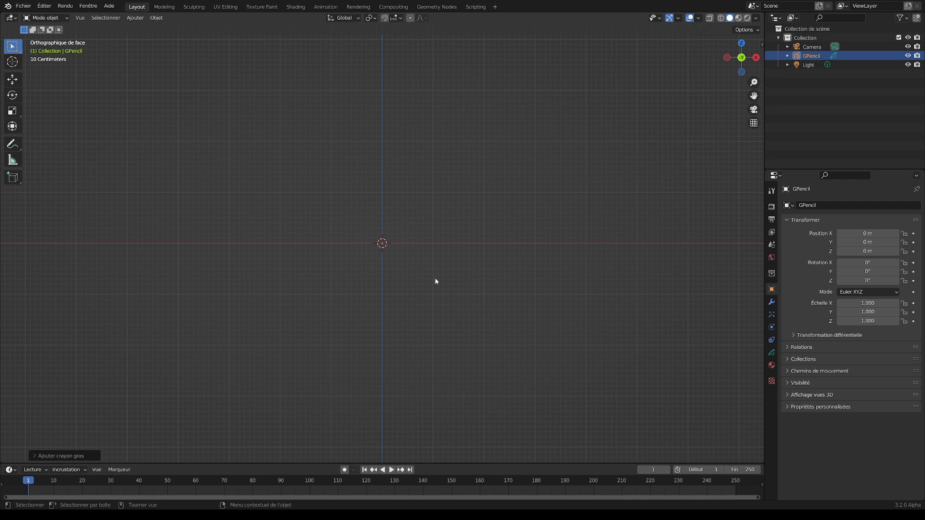
shift+middle_drag(405, 195, 452, 195)
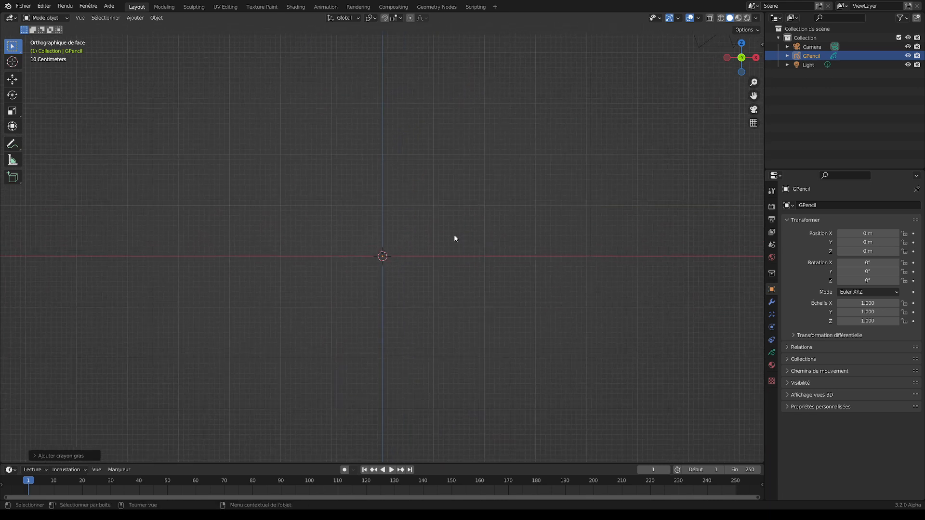
mouse_move(470, 221)
middle_down()
mouse_move(413, 235)
mouse_move(486, 222)
middle_up()
middle_drag(489, 221, 487, 240)
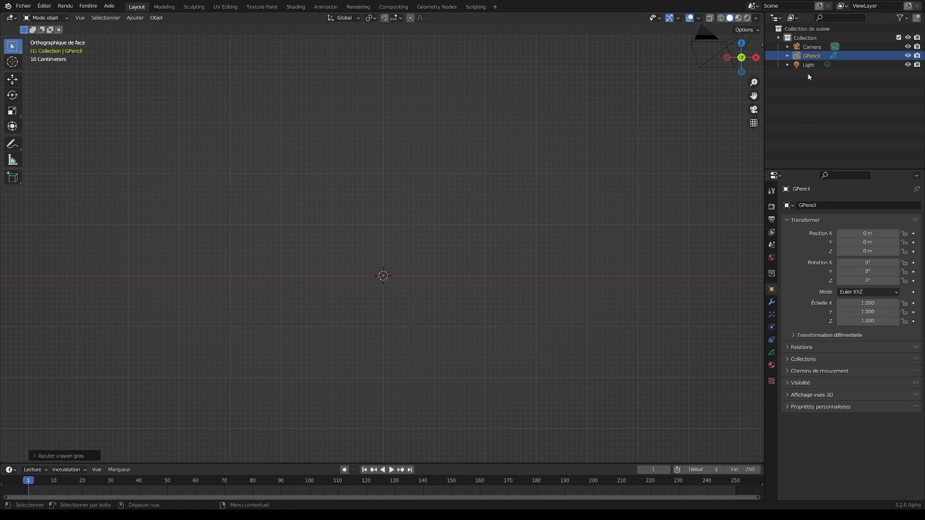
- Select the GPencil object in the scene collection and try a box selection over an empty area of the viewport
click(810, 58)
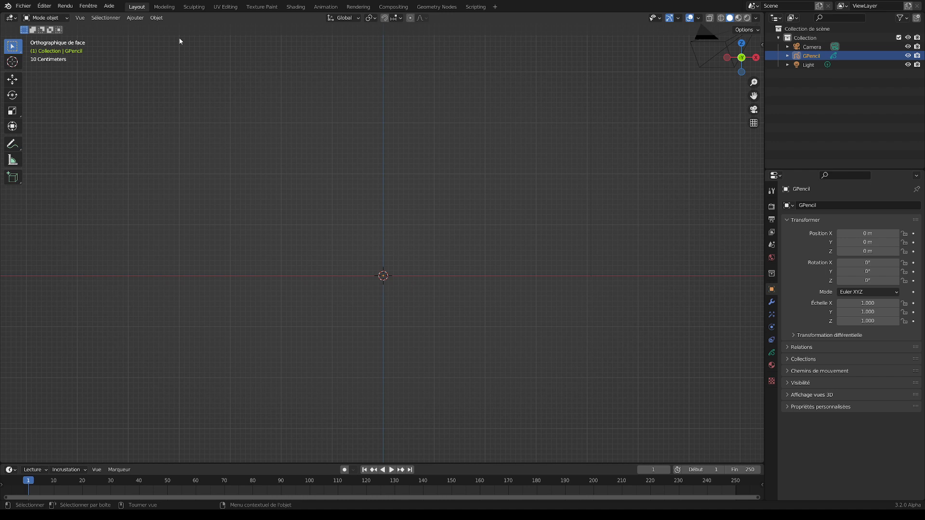
key(b)
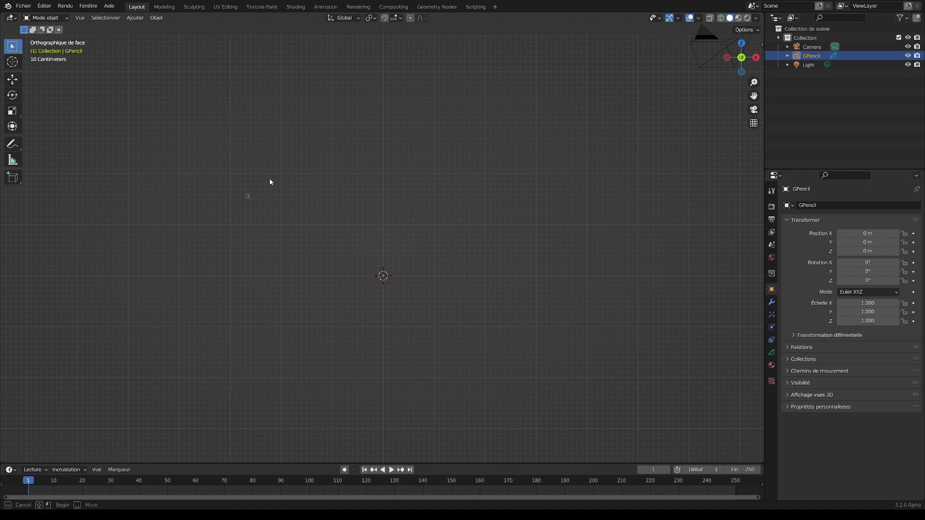
drag(246, 198, 398, 212)
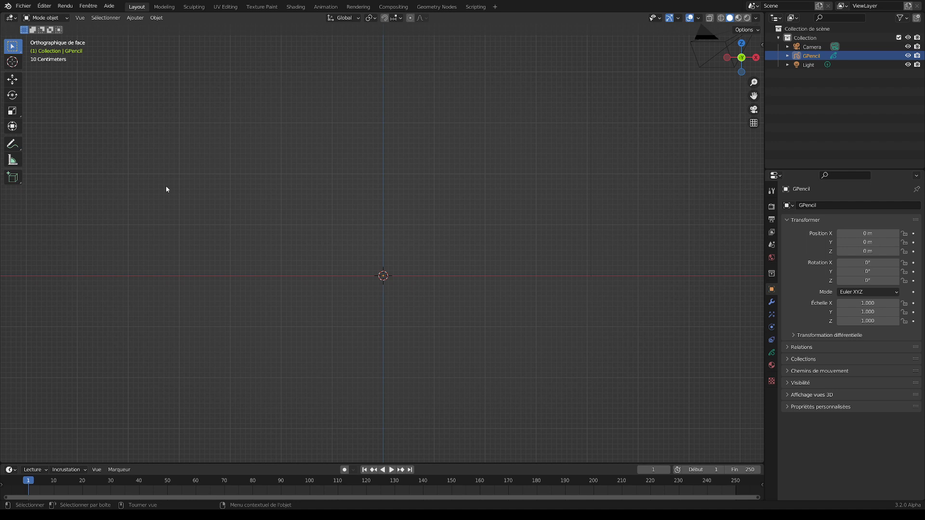
- Put the GPencil object in Edit Mode and Draw Mode, finishing back in Object Mode
click(65, 18)
click(50, 38)
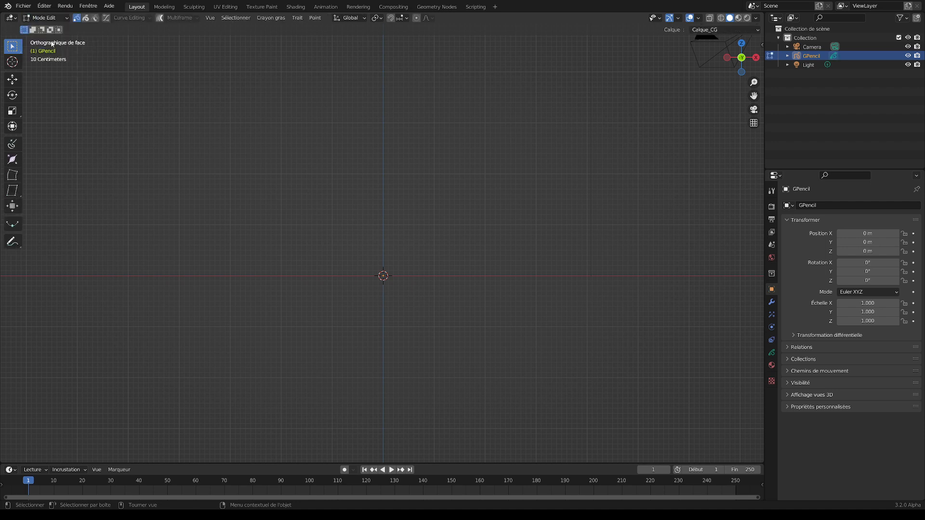
click(66, 21)
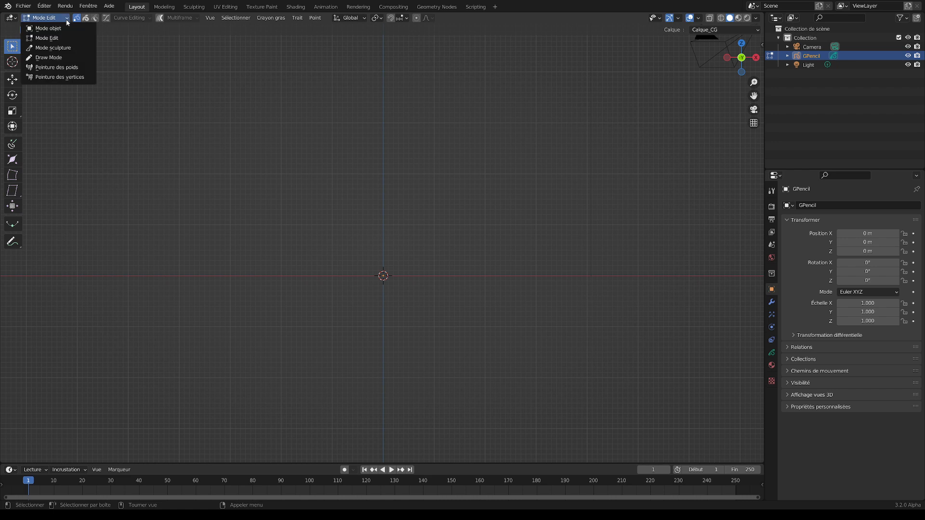
click(70, 60)
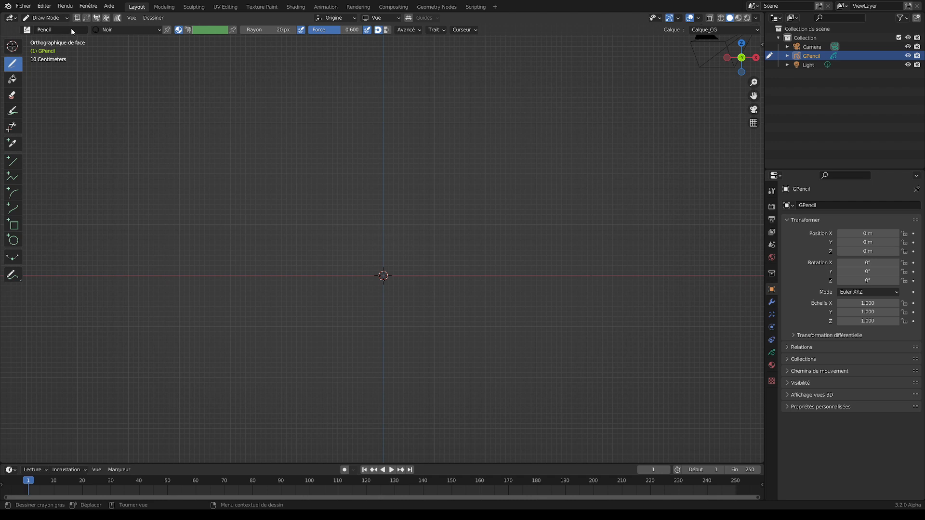
click(63, 18)
click(59, 29)
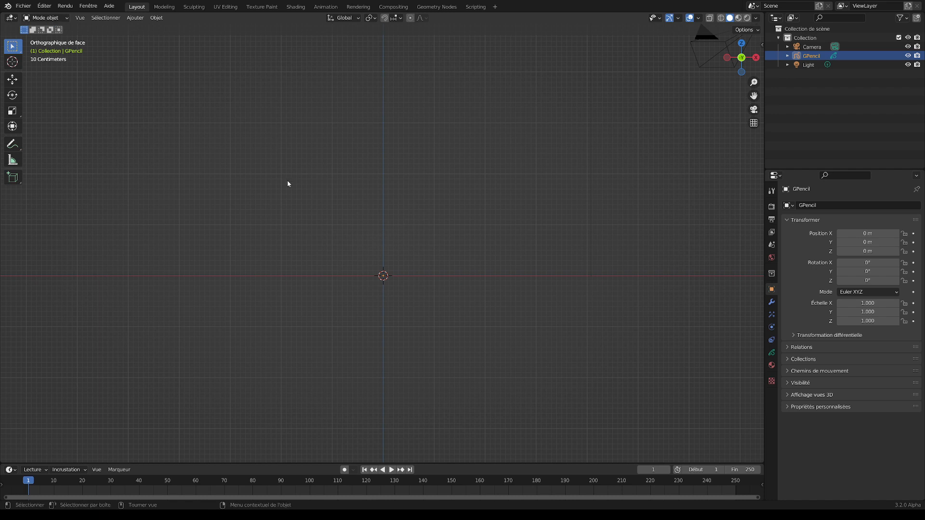
- Toggle the GPencil object between Object Mode and Edit Mode, ending in Draw Mode
key(Tab)
key(Tab)
key(Tab)
key(Tab)
key(ctrl+Tab)
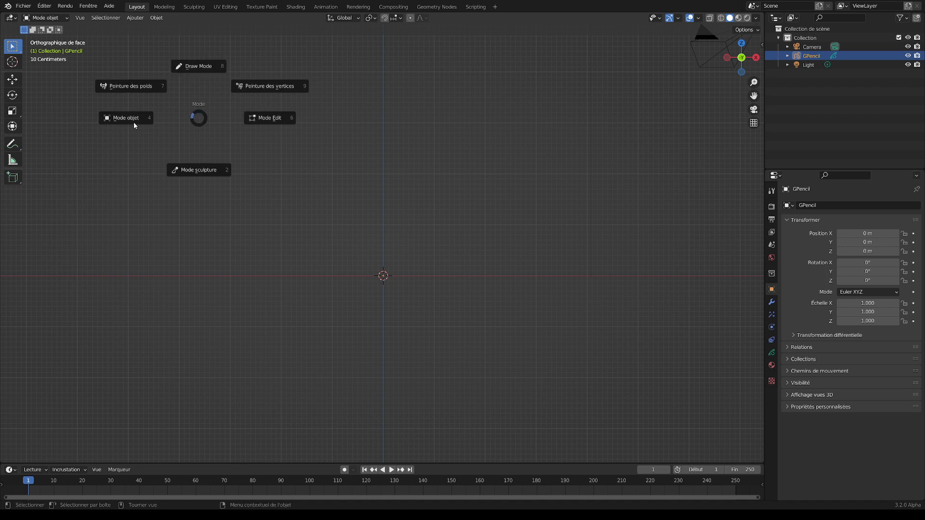
click(196, 68)
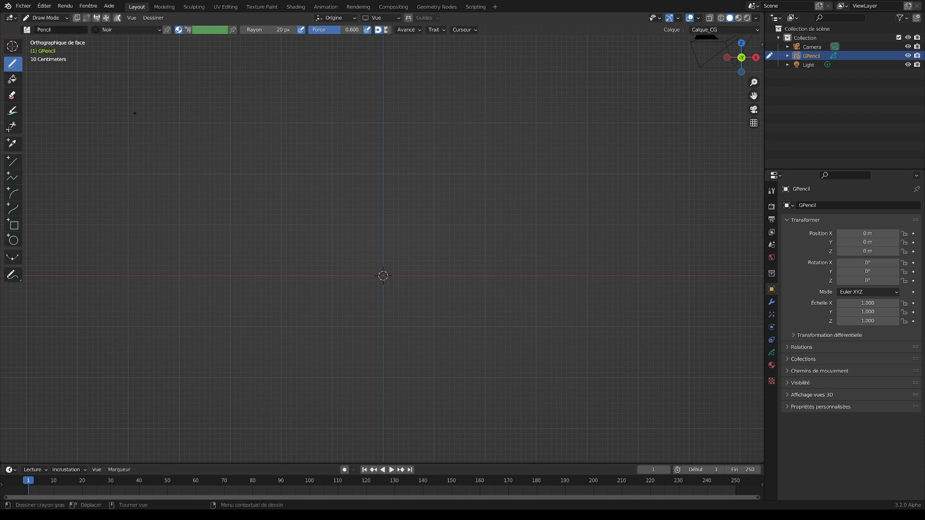
- Toggle the GPencil object between Draw Mode and Edit Mode, ending in Object Mode
key(Tab)
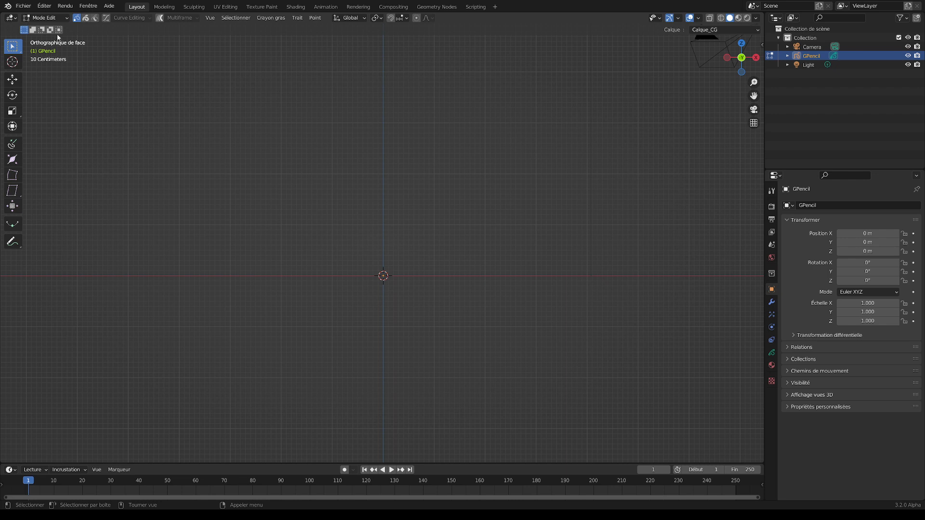
key(Tab)
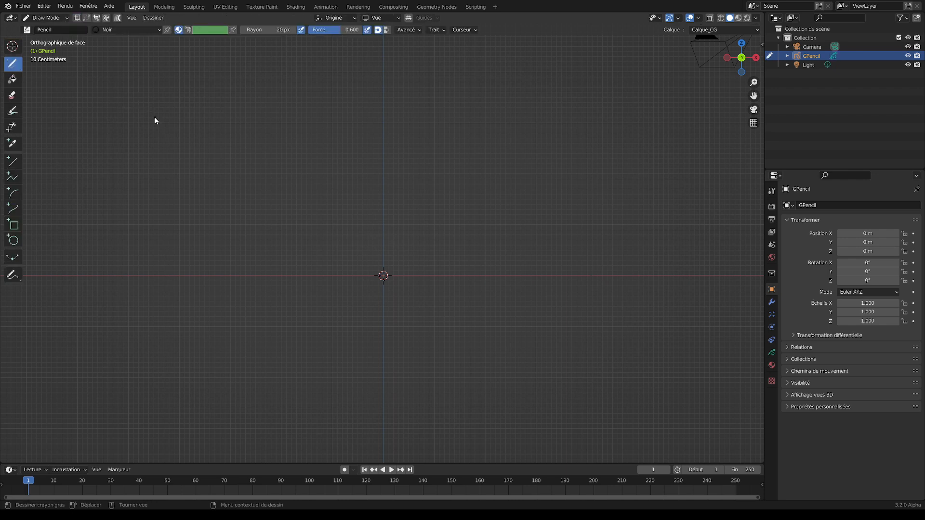
key(Tab)
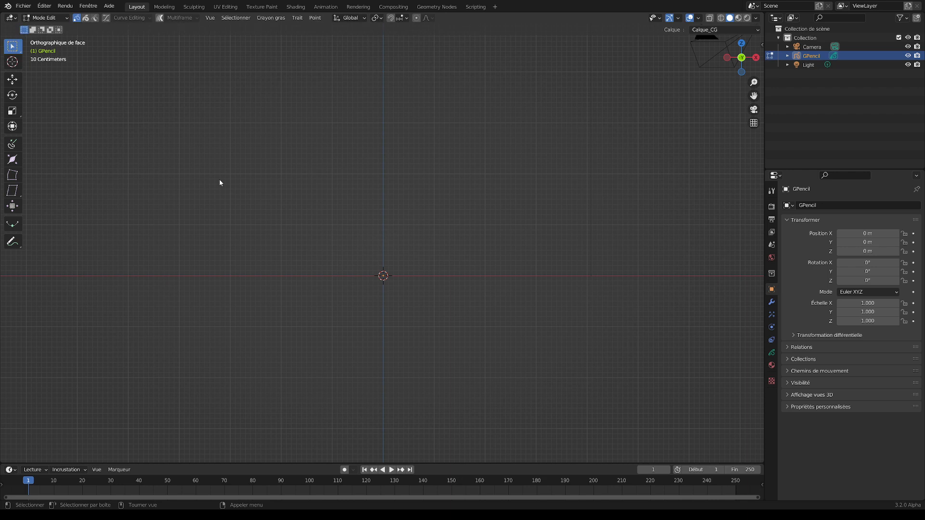
key(Tab)
key(Tab)
click(59, 17)
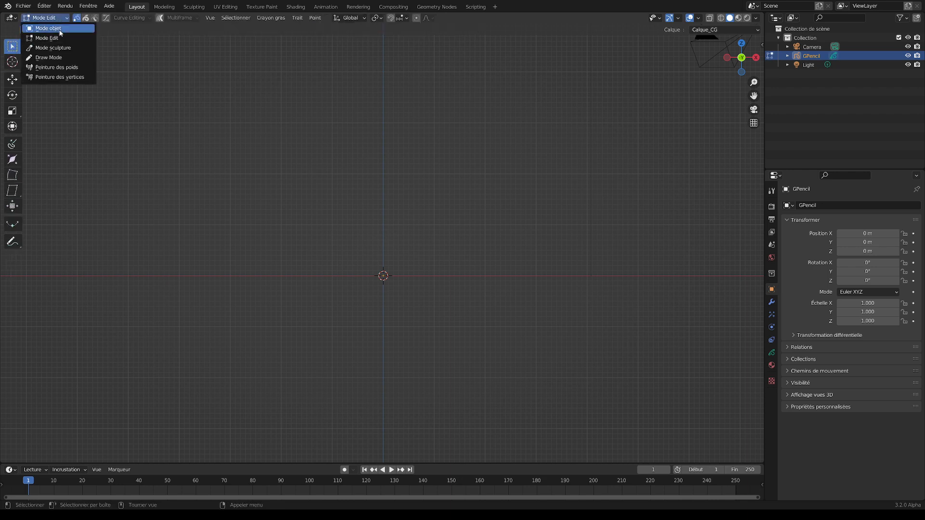
click(48, 28)
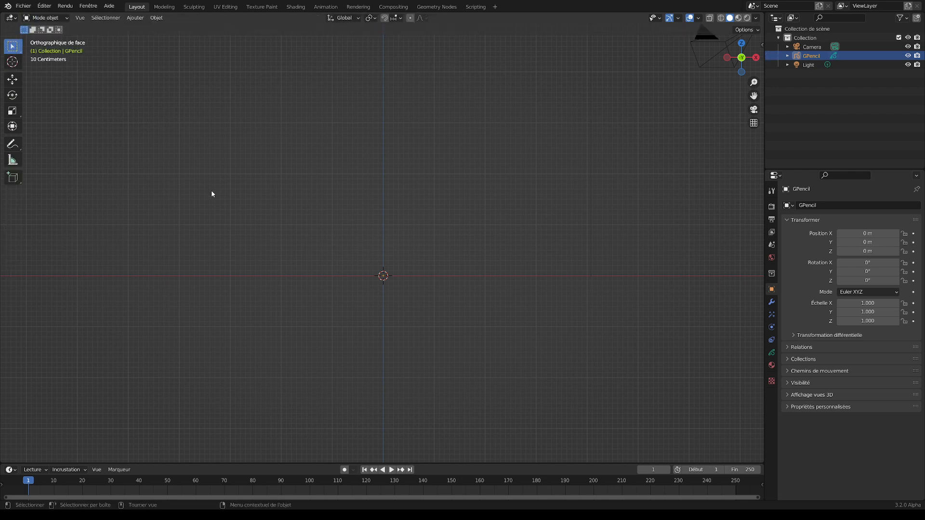
- Switch the GPencil object from Object Mode to Draw Mode
key(ctrl)
key(ctrl+KP_8)
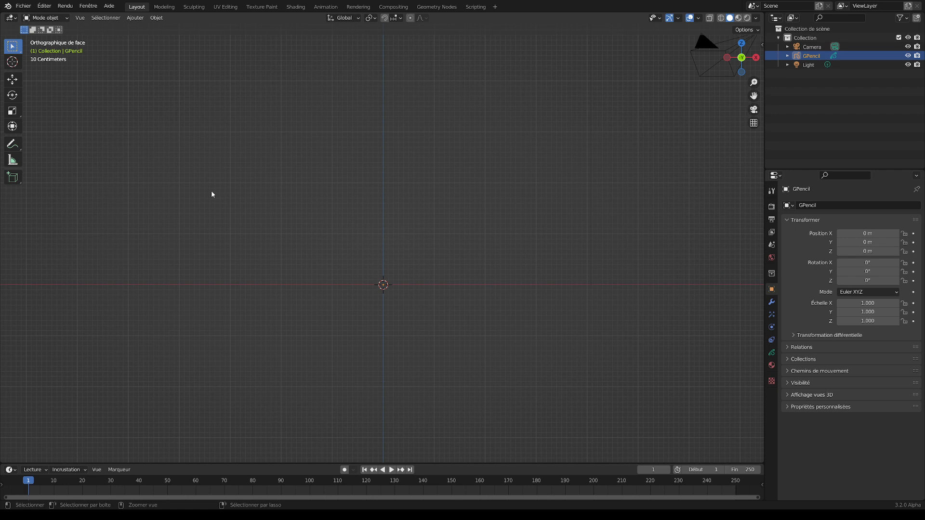
key(ctrl+KP_8)
key(ctrl+KP_8)
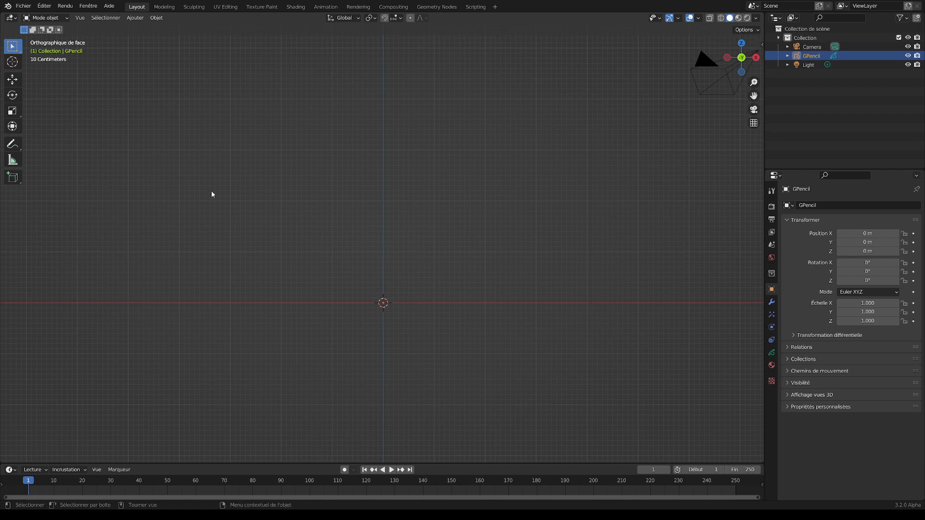
shift+middle_drag(183, 126, 177, 117)
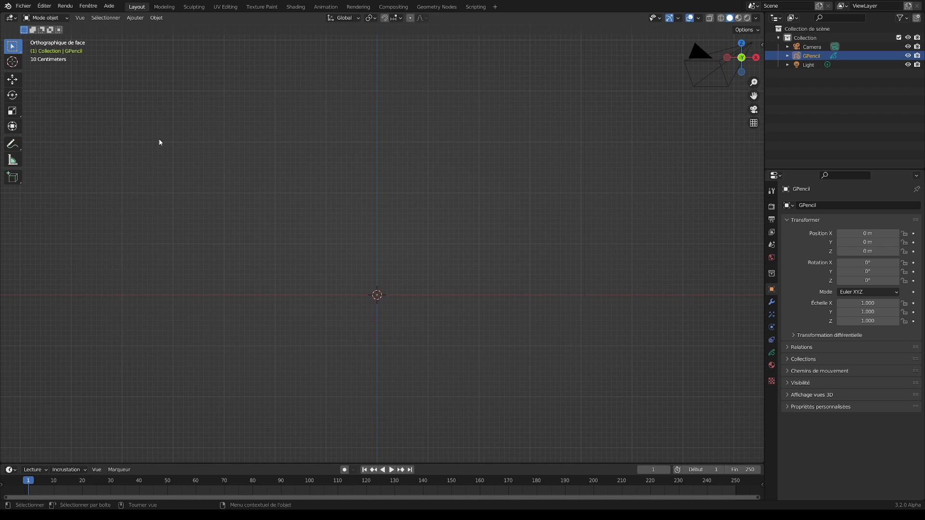
key(ctrl+Tab)
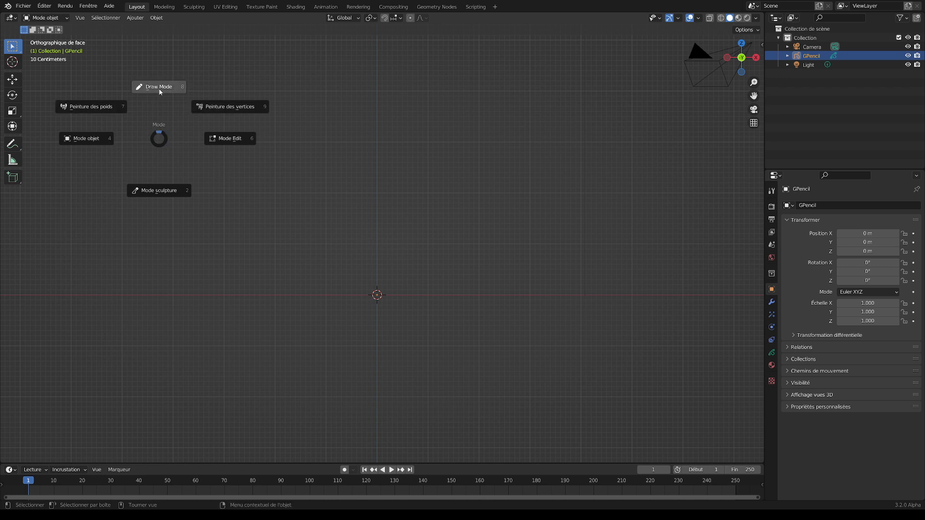
click(160, 117)
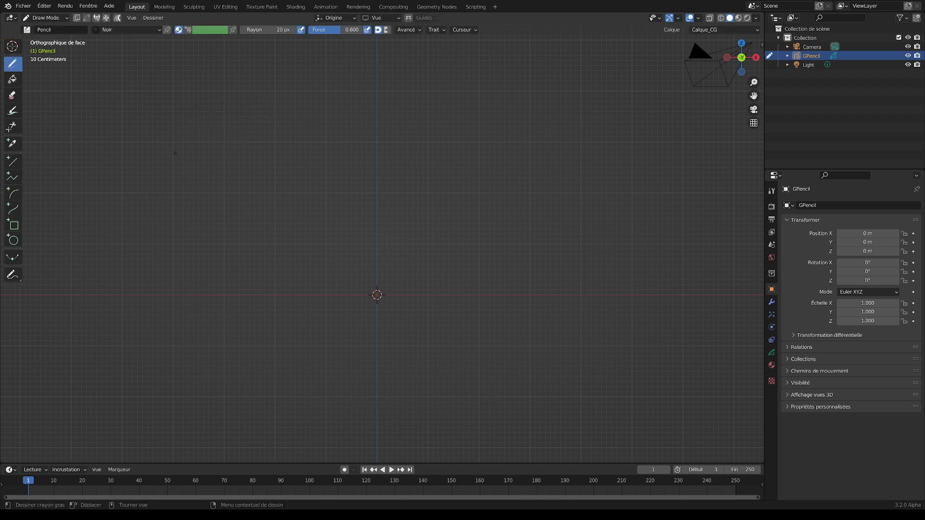
- Try Sculpt Mode on the GPencil object and return to Draw Mode
key(ctrl+Tab)
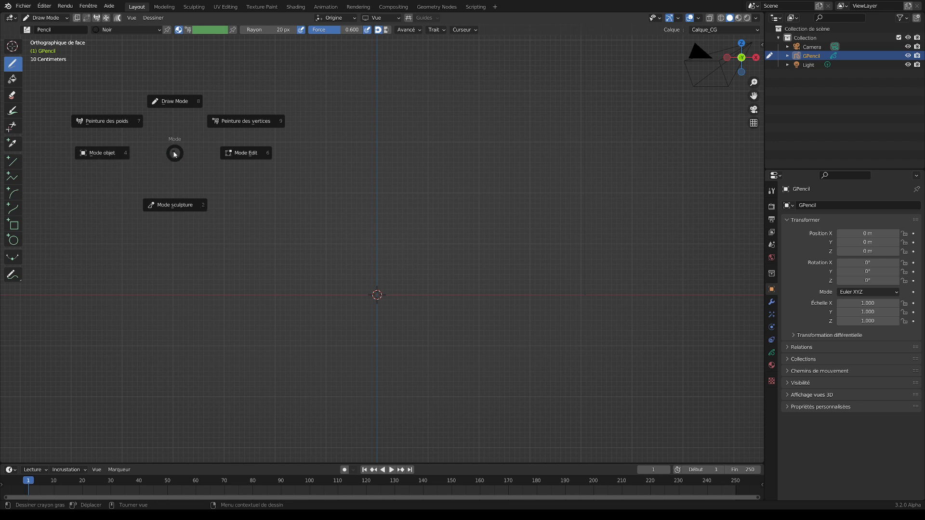
key(2)
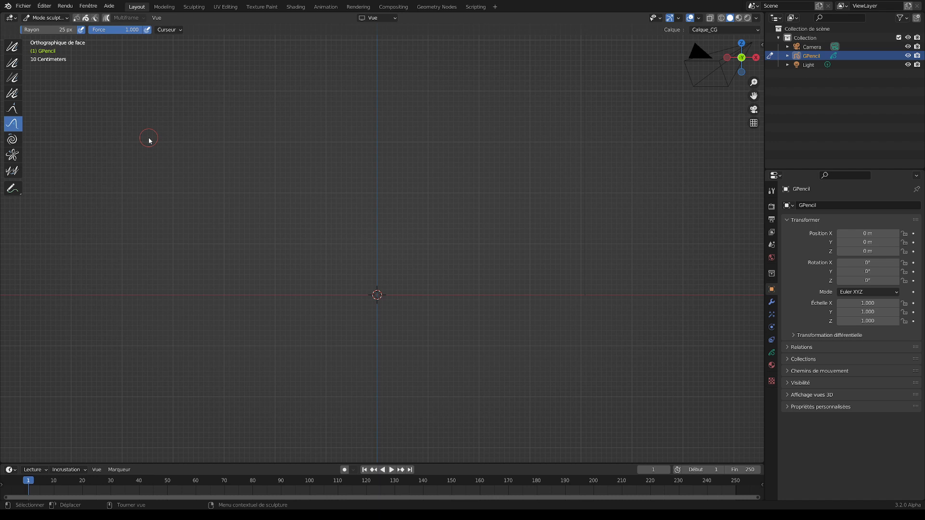
key(ctrl+Tab)
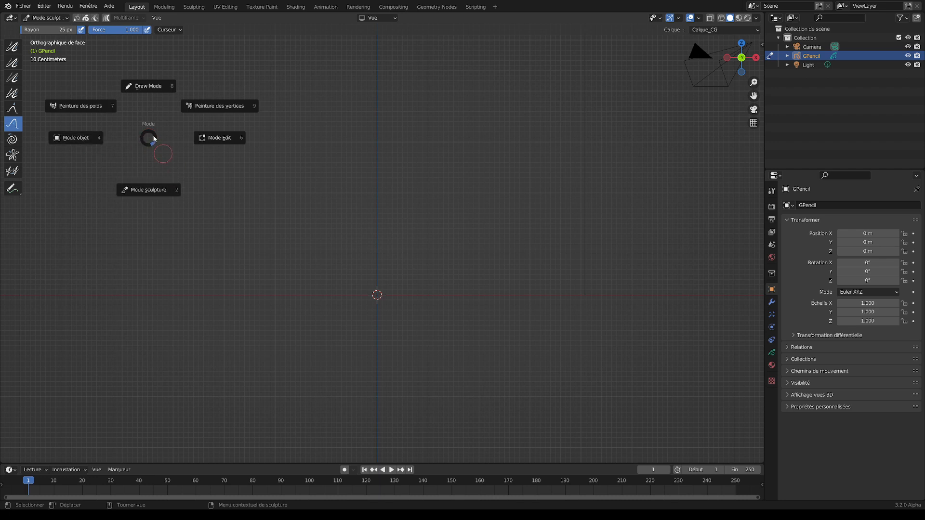
click(147, 89)
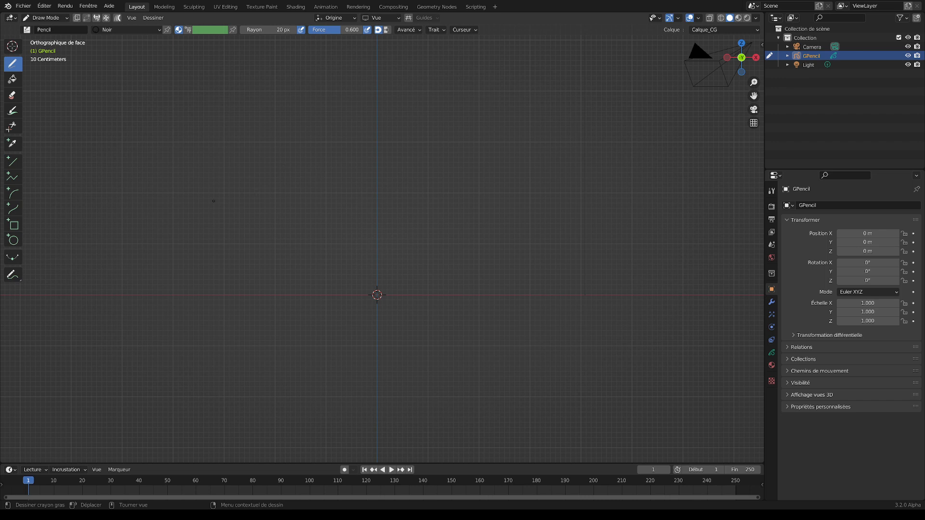
- Draw a long wavy freehand stroke above the horizontal axis with the 20 px Pencil brush and the Noir material
mouse_move(155, 242)
mouse_down()
mouse_move(220, 205)
mouse_move(277, 246)
mouse_move(371, 263)
mouse_move(449, 257)
mouse_move(543, 198)
mouse_up()
scroll(358, 193, up, 10)
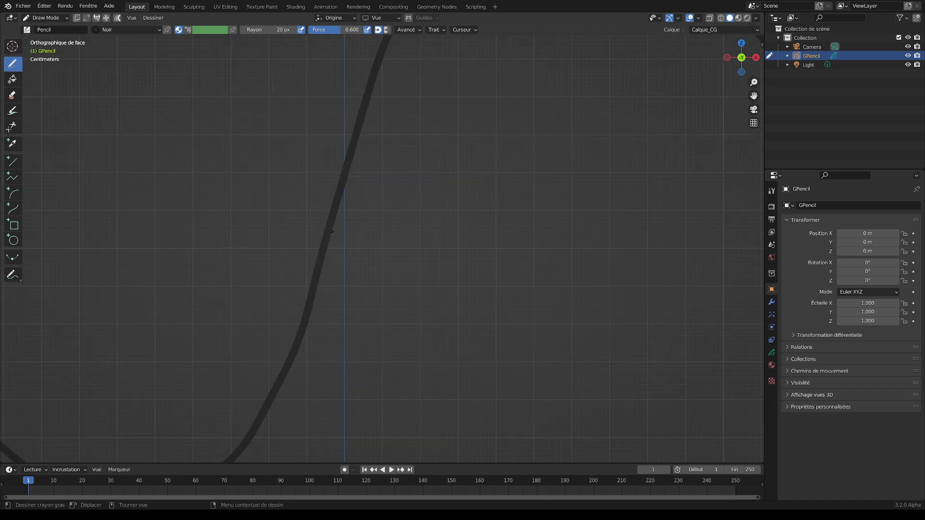
scroll(331, 231, down, 10)
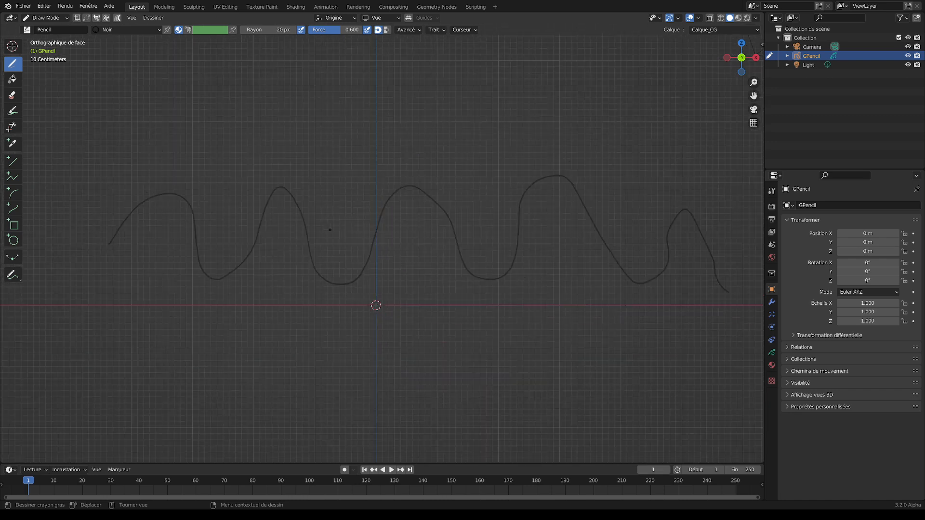
scroll(329, 229, up, 1)
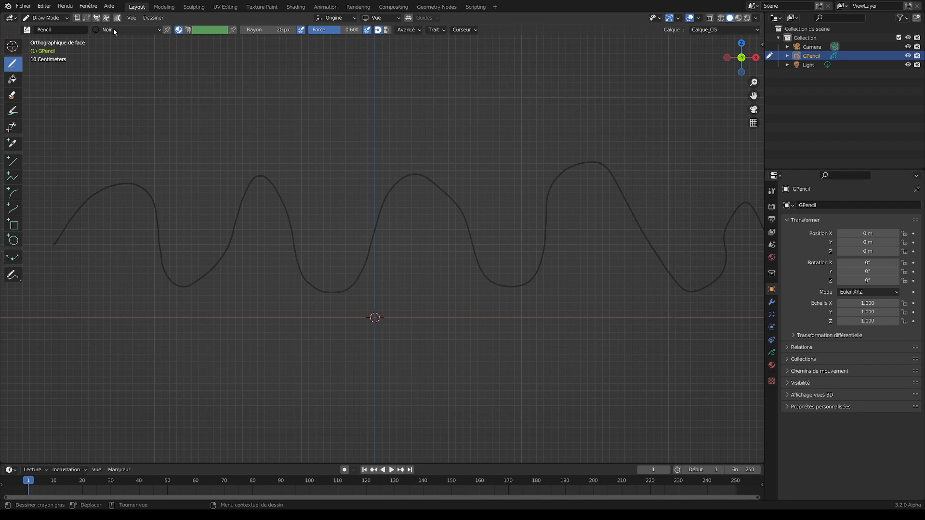
- Open the Black material's stroke colour setting and close it without choosing another colour
click(155, 30)
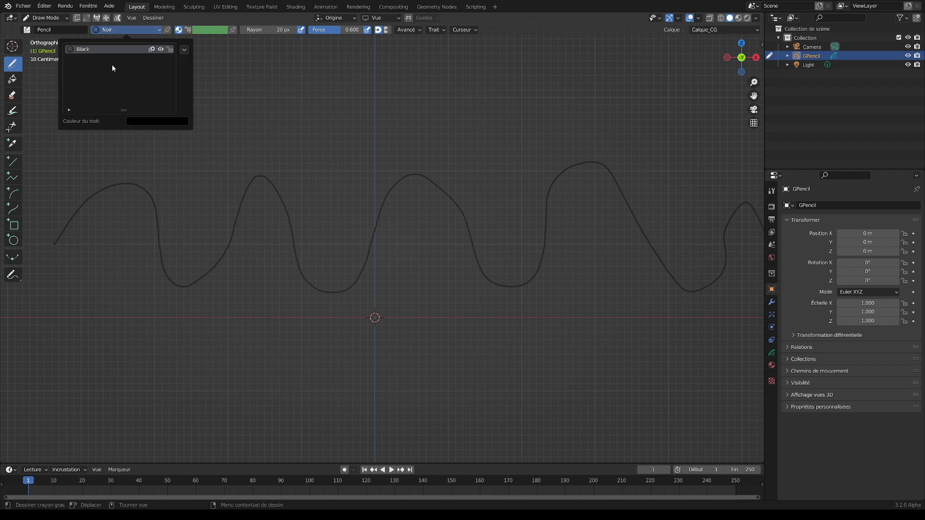
click(160, 120)
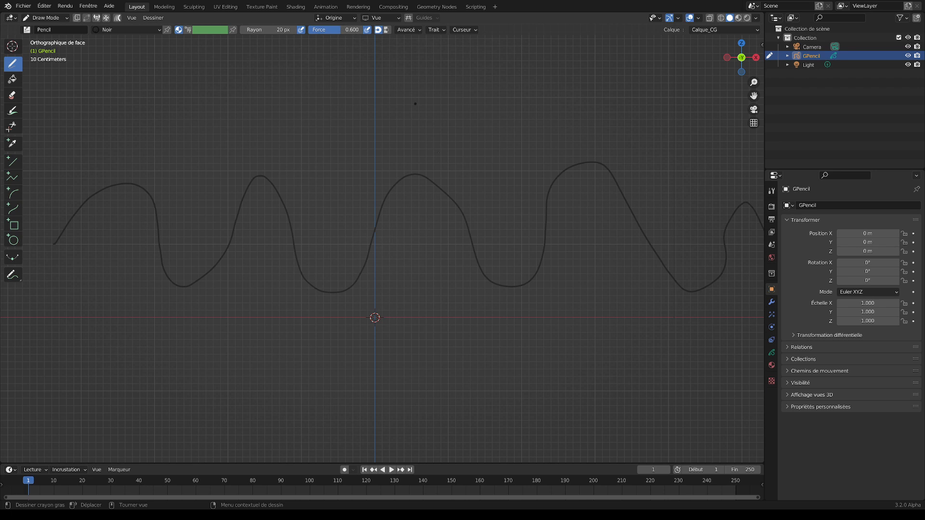
- Draw three short freehand strokes crossing the long wavy stroke at one point near the vertical axis to test their overlap
scroll(421, 203, up, 6)
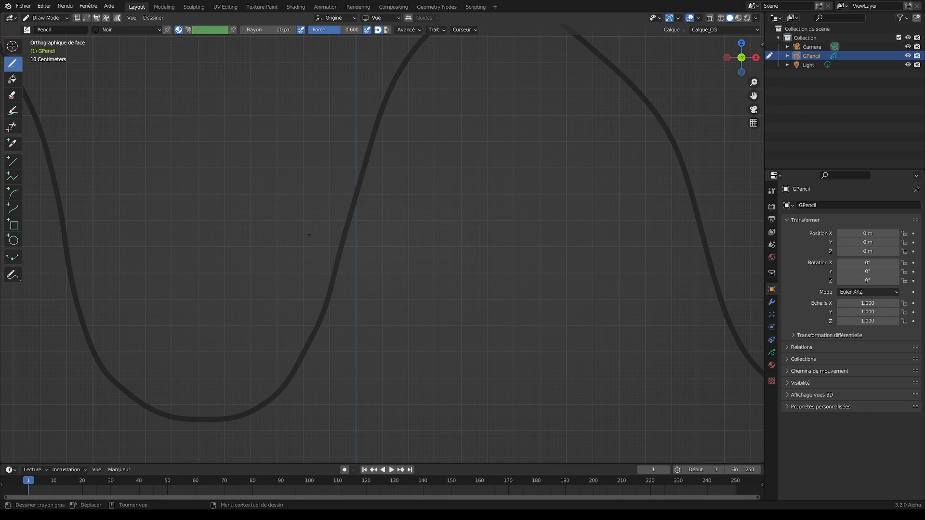
drag(307, 229, 410, 232)
drag(341, 214, 353, 246)
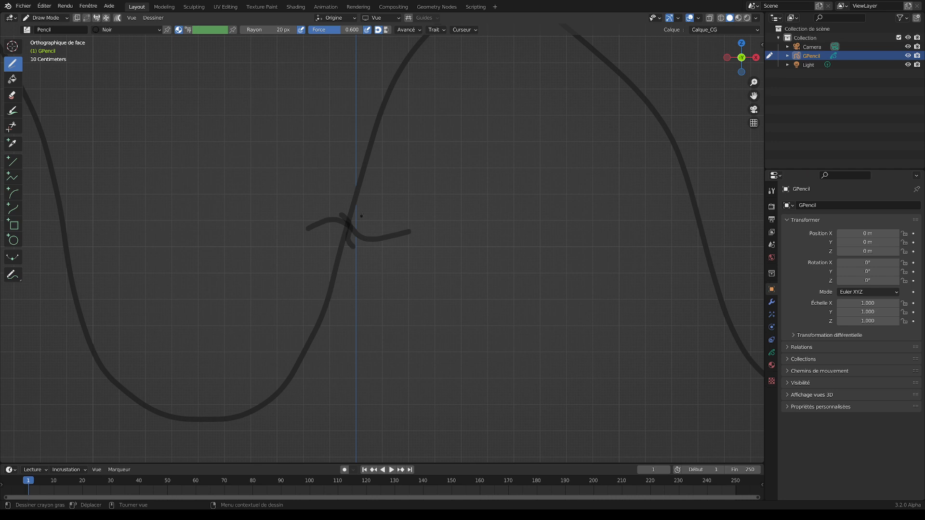
drag(362, 215, 333, 242)
scroll(351, 219, down, 5)
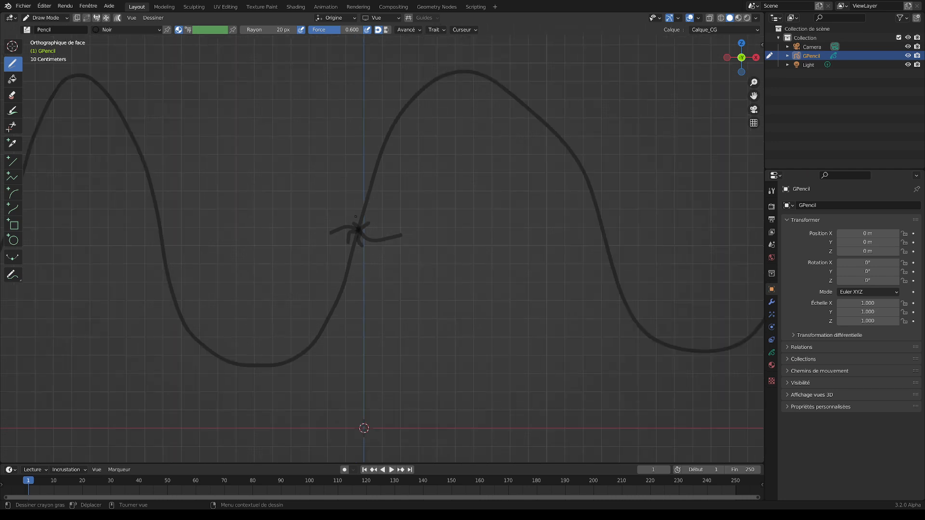
- Undo the three crossing strokes and the long wavy stroke, and put the GPencil object back in Draw Mode
key(ctrl+z)
key(ctrl+z)
key(ctrl+z)
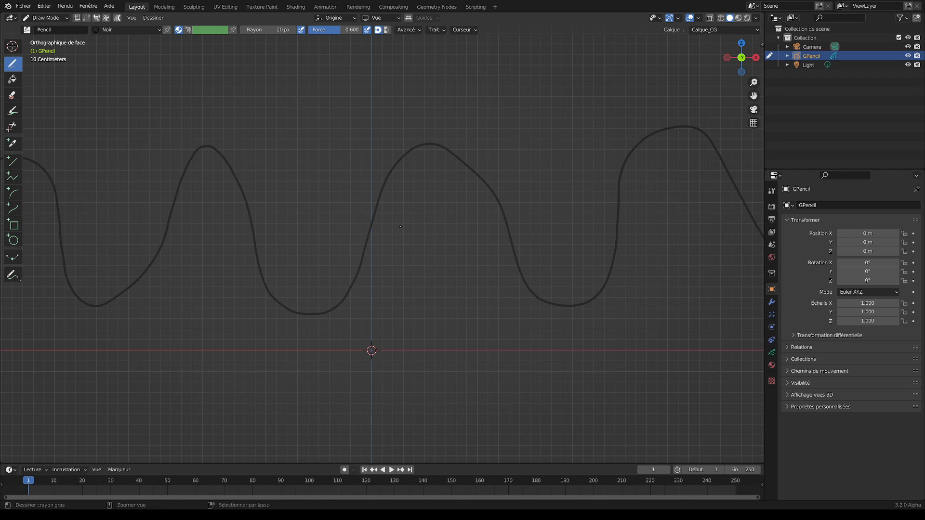
key(ctrl+z)
key(ctrl+z)
scroll(400, 227, down, 1)
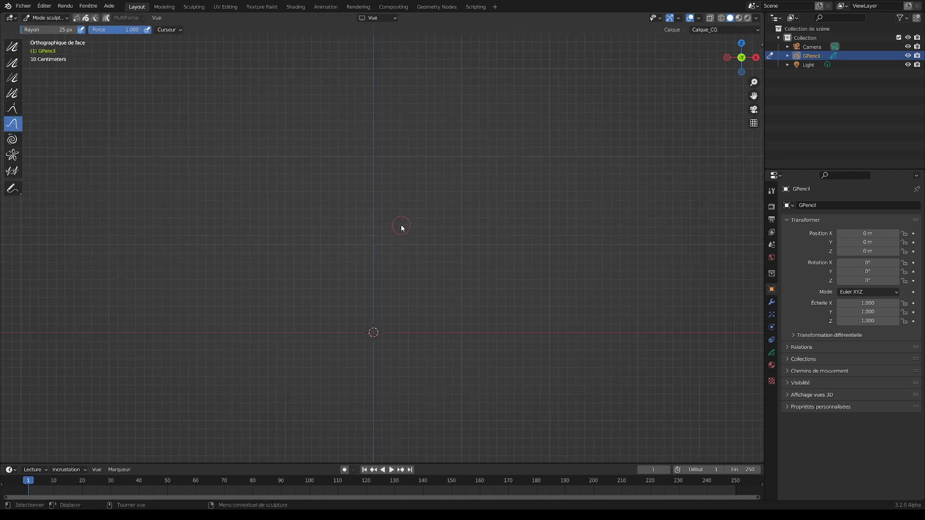
key(ctrl+Tab)
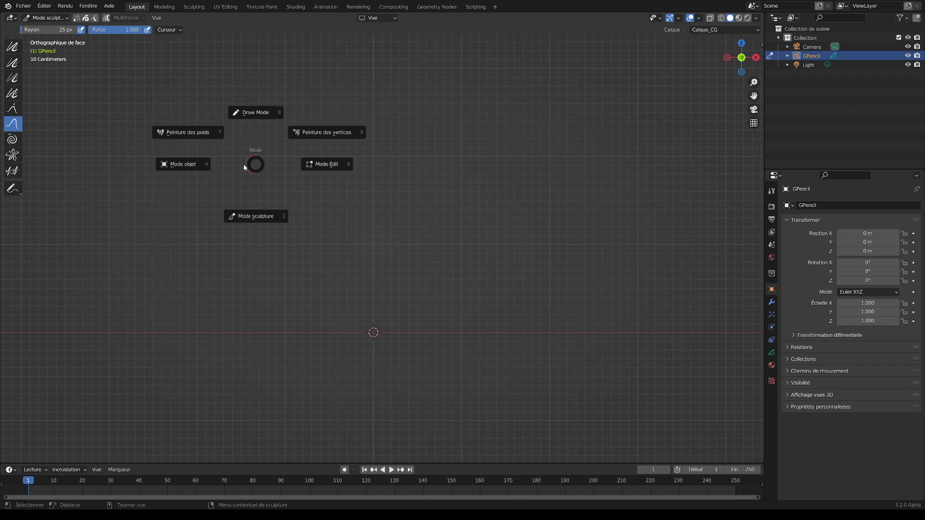
click(259, 111)
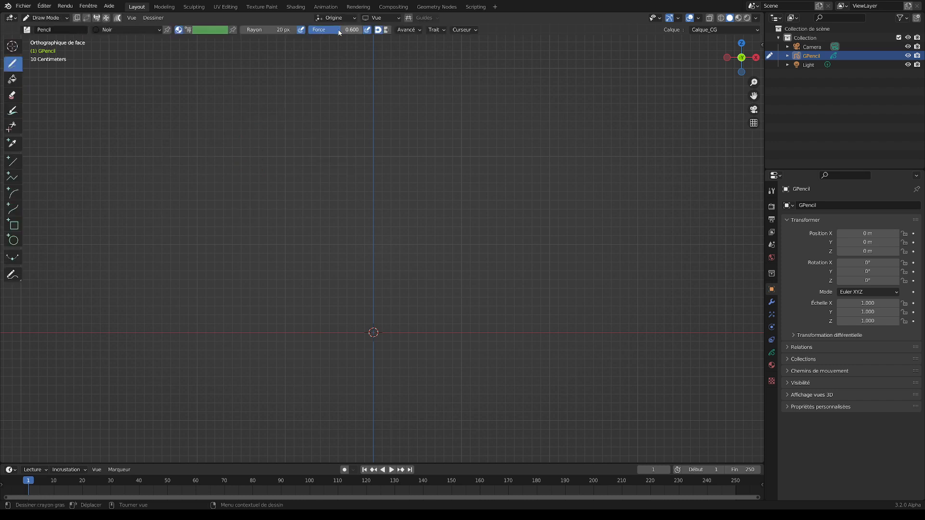
- Set the Pencil brush strength to 1.000 and draw a wavy test stroke across the vertical axis
drag(340, 31, 362, 31)
mouse_move(220, 247)
mouse_down()
mouse_move(415, 226)
mouse_move(485, 321)
mouse_move(645, 232)
mouse_move(670, 274)
mouse_up()
scroll(413, 238, up, 7)
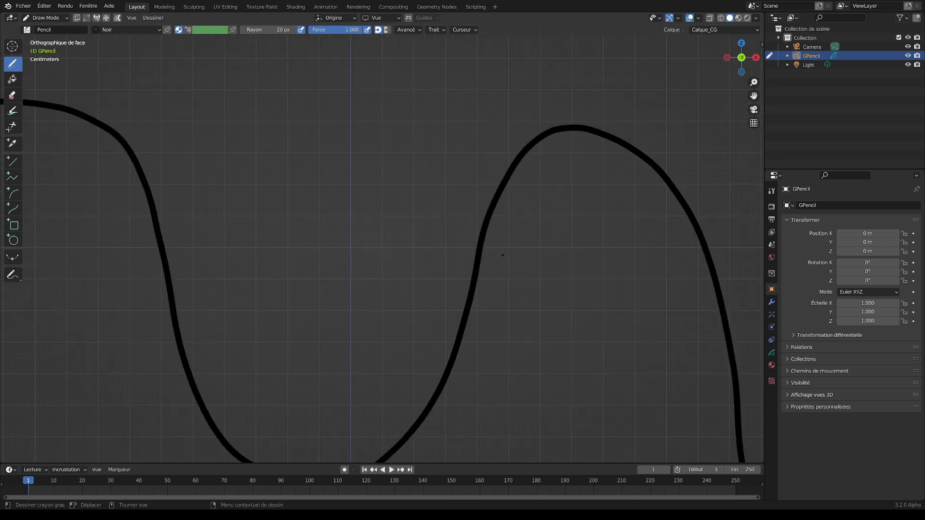
scroll(502, 255, down, 8)
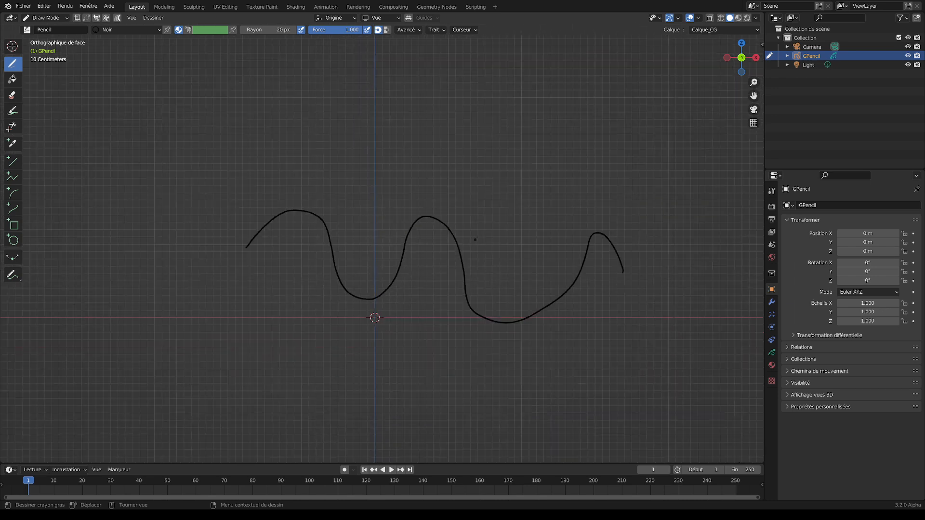
- Undo the wavy test stroke and draw a large freehand circle above and around the 3D cursor
key(ctrl+z)
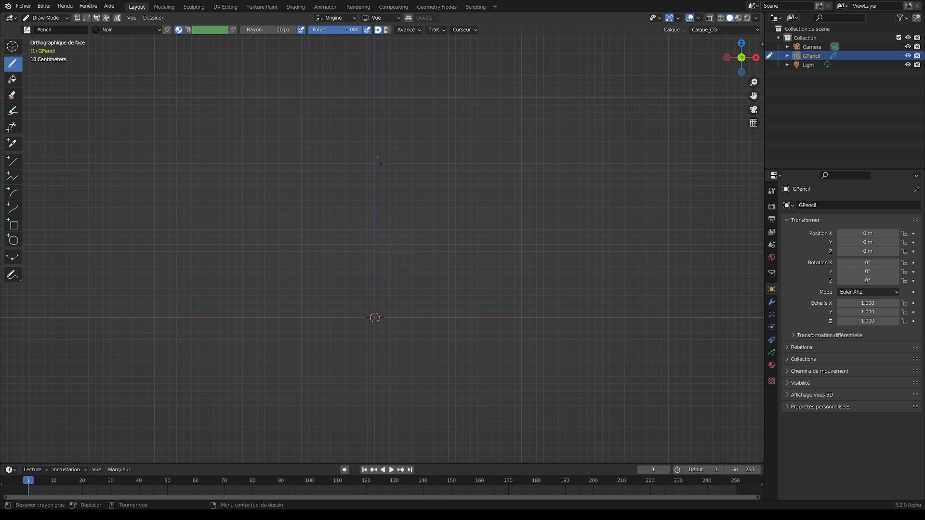
mouse_move(368, 94)
mouse_down()
mouse_move(314, 109)
mouse_move(253, 202)
mouse_move(326, 331)
mouse_move(481, 318)
mouse_move(522, 169)
mouse_move(434, 100)
mouse_move(375, 89)
mouse_up()
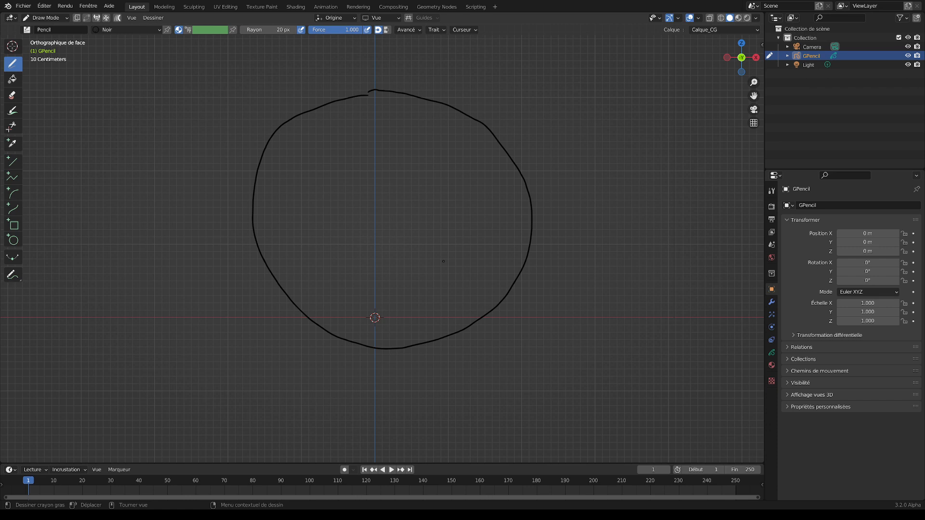
- Examine the freehand circle from orbited, side and top views and return to the front view
middle_drag(462, 234, 356, 244)
middle_drag(378, 198, 400, 209)
key(KP_1)
key(KP_3)
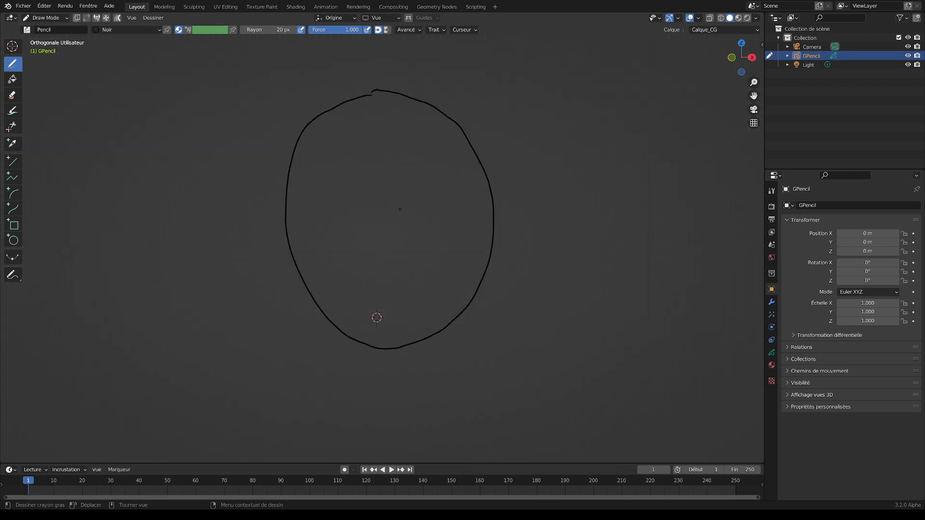
key(KP_7)
key(KP_1)
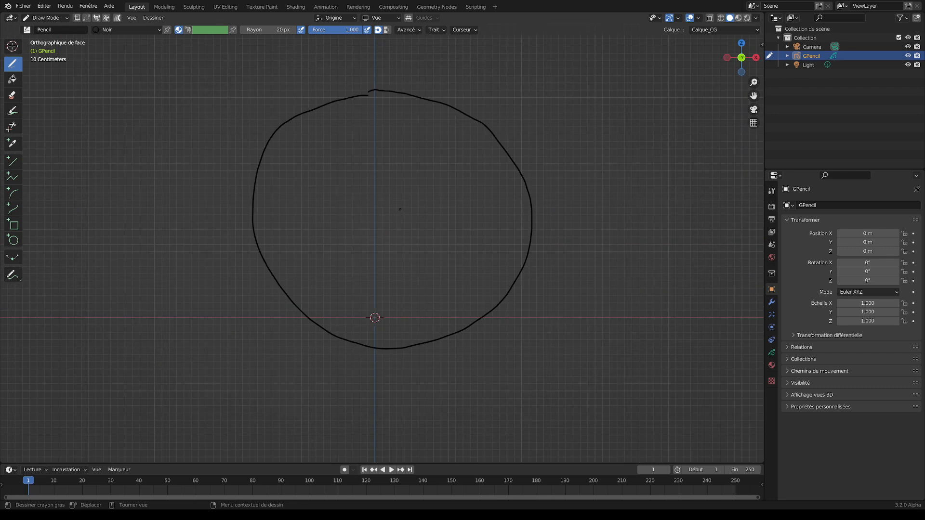
- Try a smaller freehand circle beside the large one in the front view and undo it
middle_drag(479, 220, 427, 247)
mouse_move(300, 97)
mouse_down()
mouse_move(224, 126)
mouse_move(315, 341)
mouse_move(484, 136)
mouse_move(274, 92)
mouse_move(254, 106)
mouse_up()
mouse_move(343, 198)
middle_down()
mouse_move(434, 183)
mouse_move(405, 173)
mouse_move(423, 168)
mouse_move(435, 175)
middle_up()
key(KP_1)
mouse_move(614, 105)
mouse_down()
mouse_move(578, 175)
mouse_move(689, 204)
mouse_move(651, 102)
mouse_move(606, 104)
mouse_up()
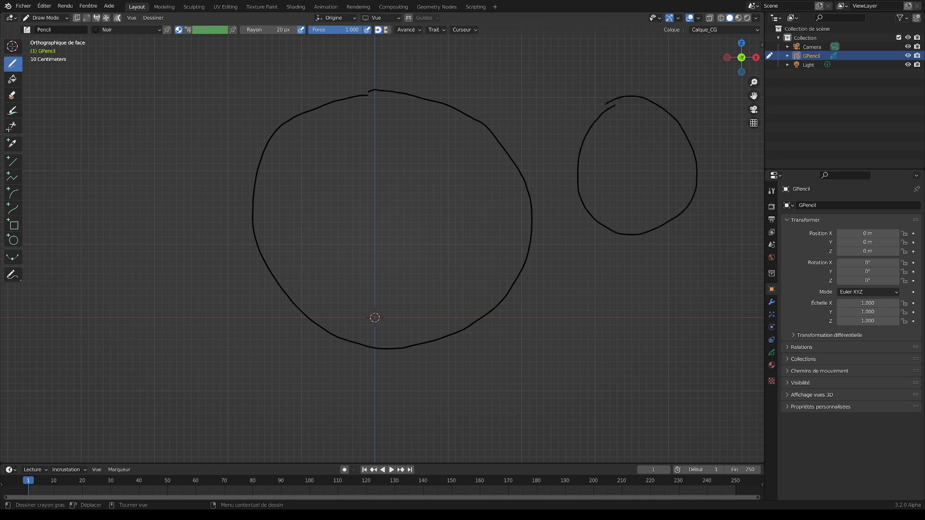
key(ctrl+z)
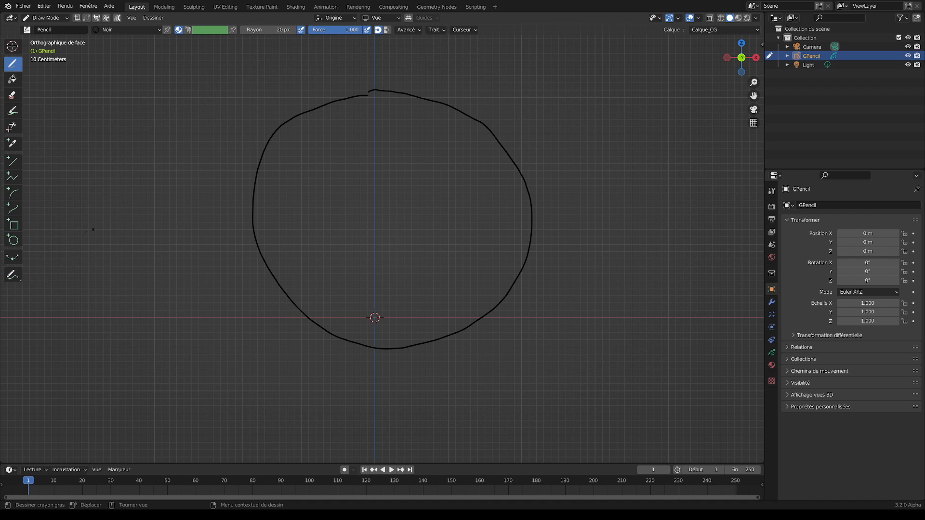
- Try the Circle tool by creating a perfect circle beside the freehand one and undo it
click(13, 240)
drag(79, 152, 219, 294)
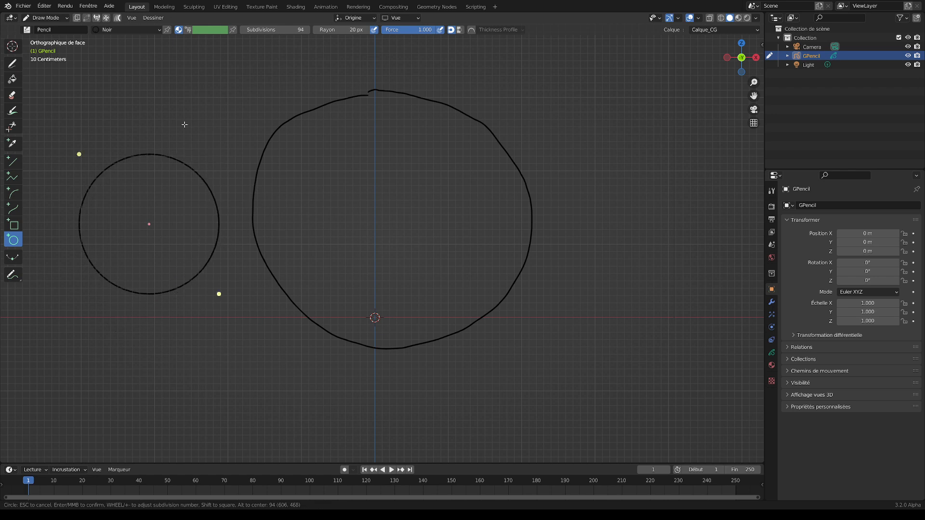
key(Return)
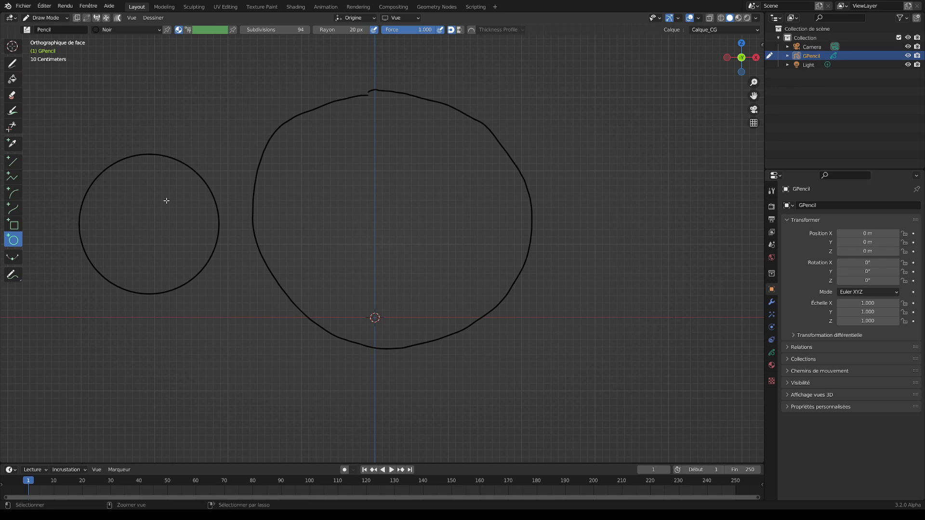
key(ctrl+z)
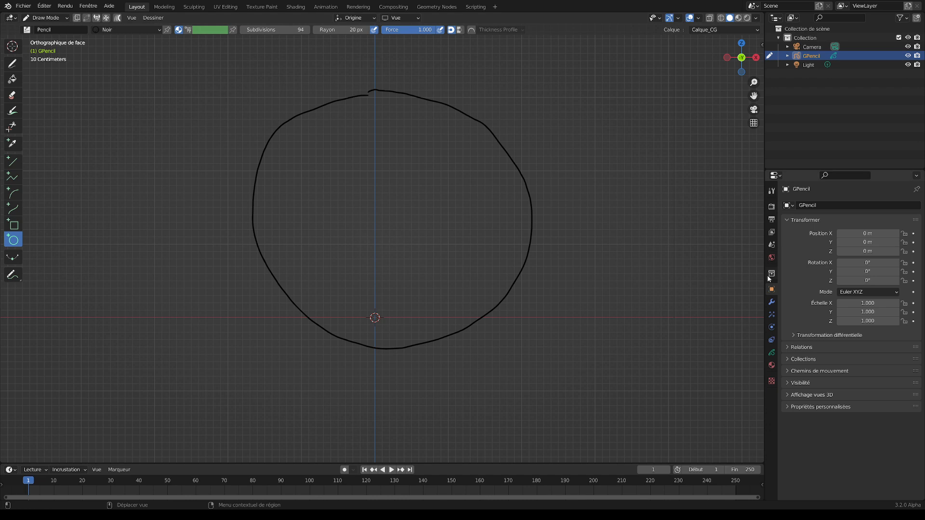
- Add an Adoucir (Smooth) modifier to the GPencil object
click(771, 302)
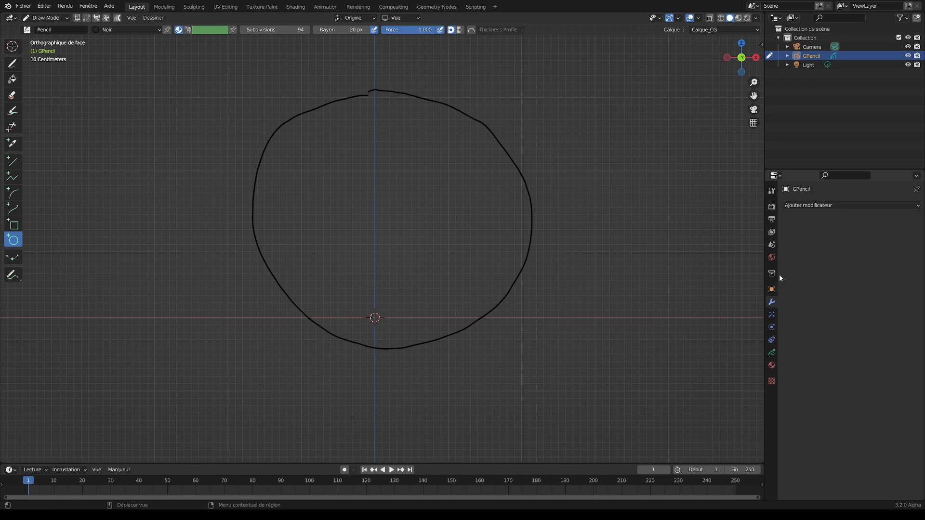
click(796, 206)
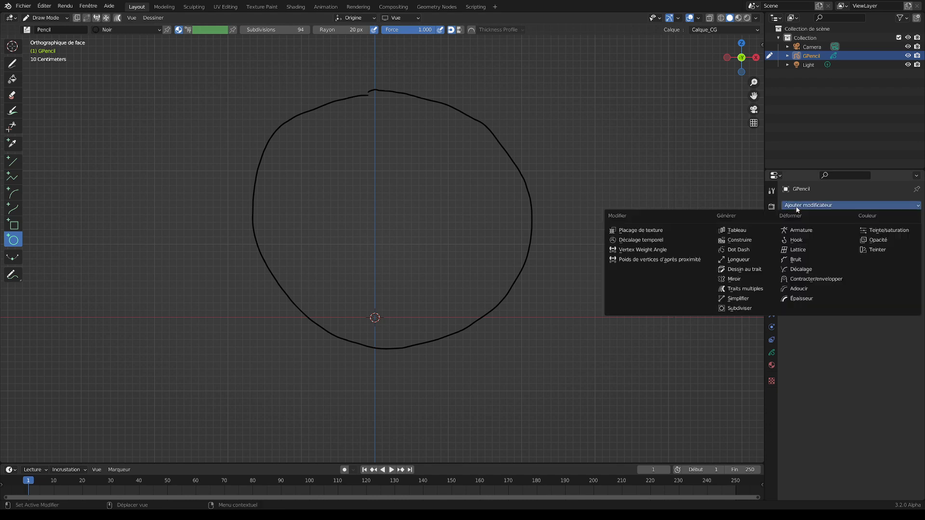
click(797, 289)
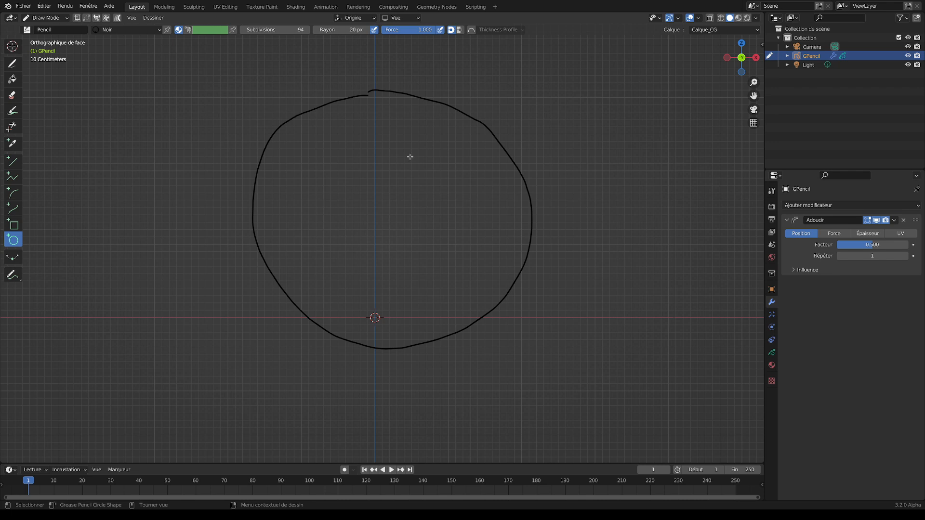
- Set the Adoucir modifier's factor to 1.000 and its repeat count to 10
scroll(439, 182, up, 2)
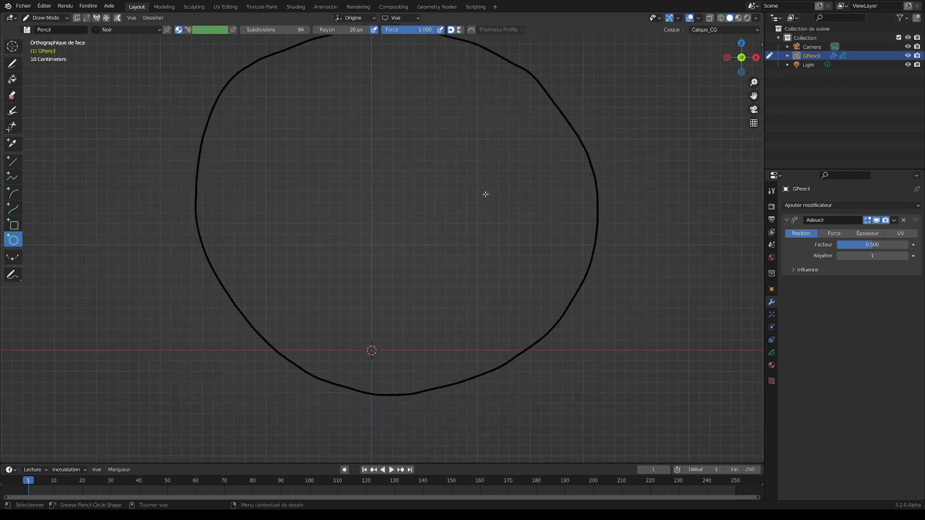
shift+middle_drag(476, 186, 501, 227)
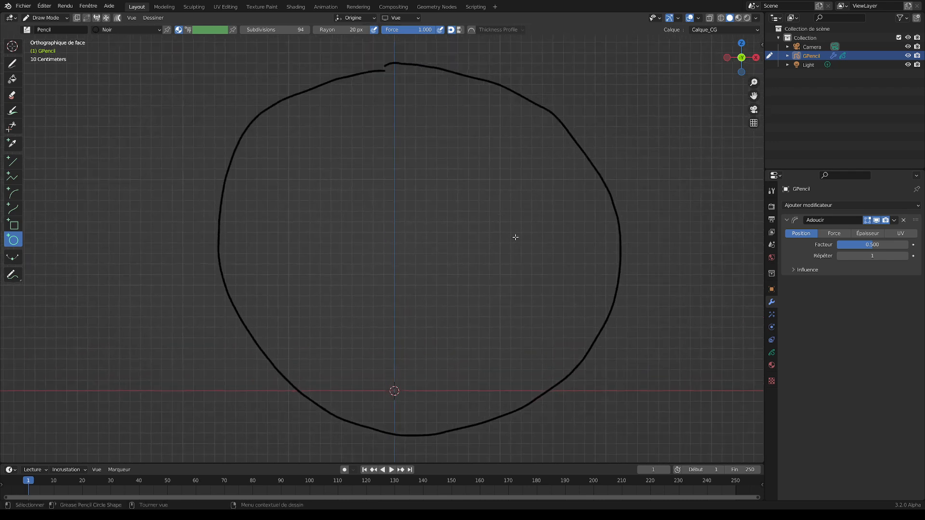
drag(873, 245, 907, 245)
drag(853, 245, 908, 244)
mouse_move(855, 256)
mouse_down()
mouse_move(885, 257)
mouse_move(870, 256)
mouse_up()
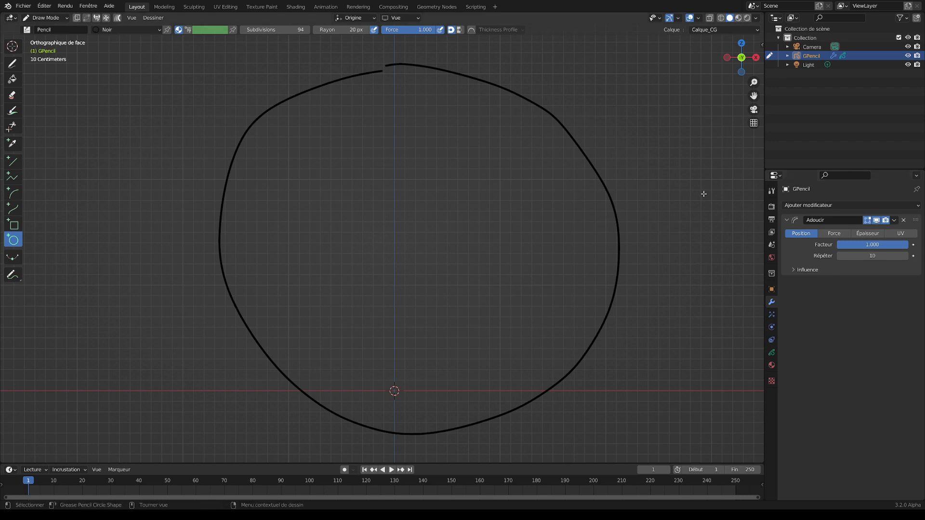
- Compare the circle with and without smoothing by repeatedly toggling the Adoucir modifier's viewport display
click(877, 221)
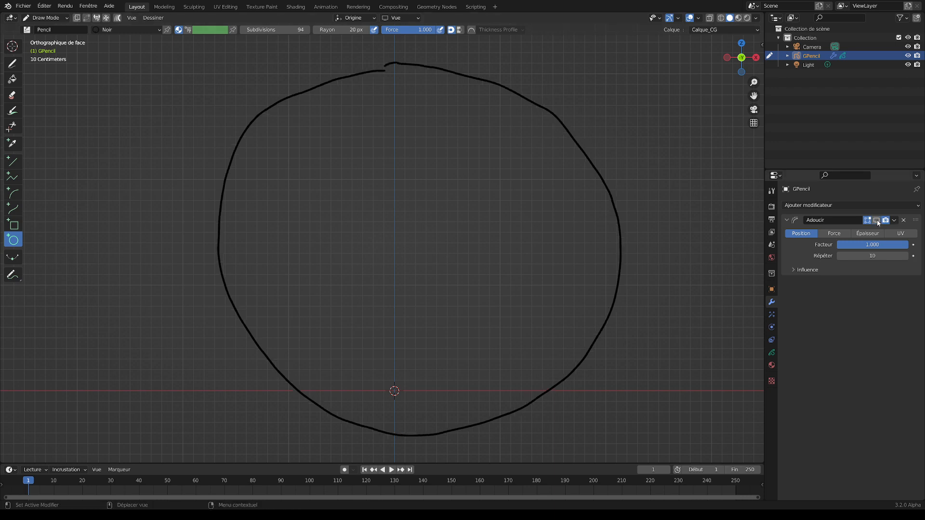
click(877, 221)
click(876, 220)
click(877, 221)
click(877, 221)
click(878, 221)
click(877, 221)
click(877, 221)
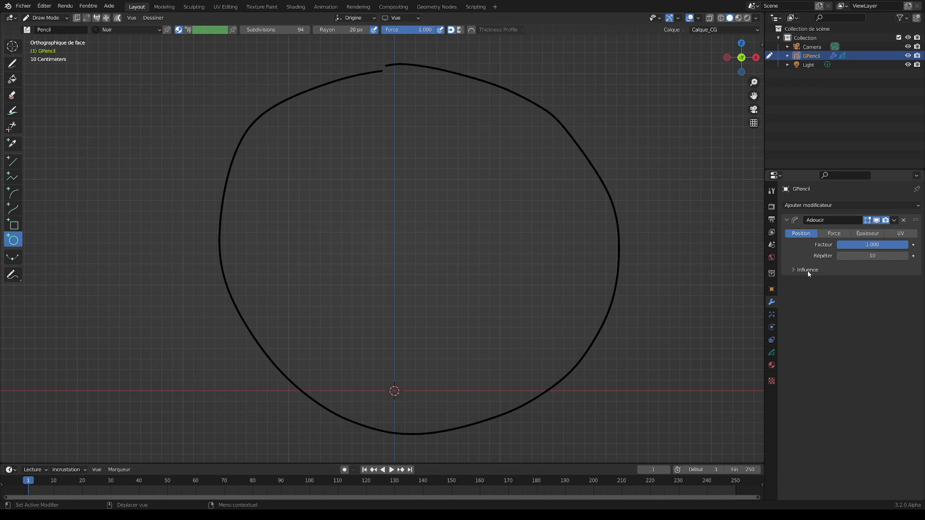
- Add a second Adoucir modifier with factor 1.000 and repeat count 10
click(787, 205)
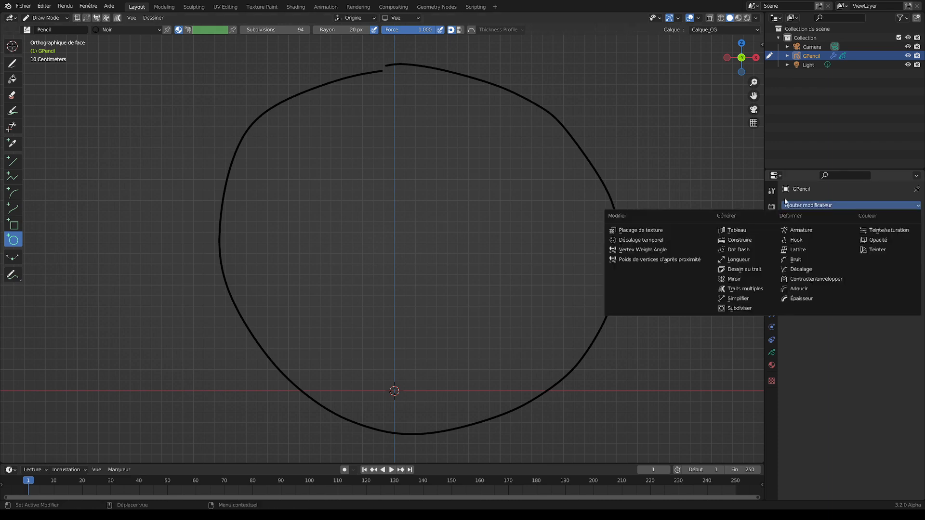
click(800, 289)
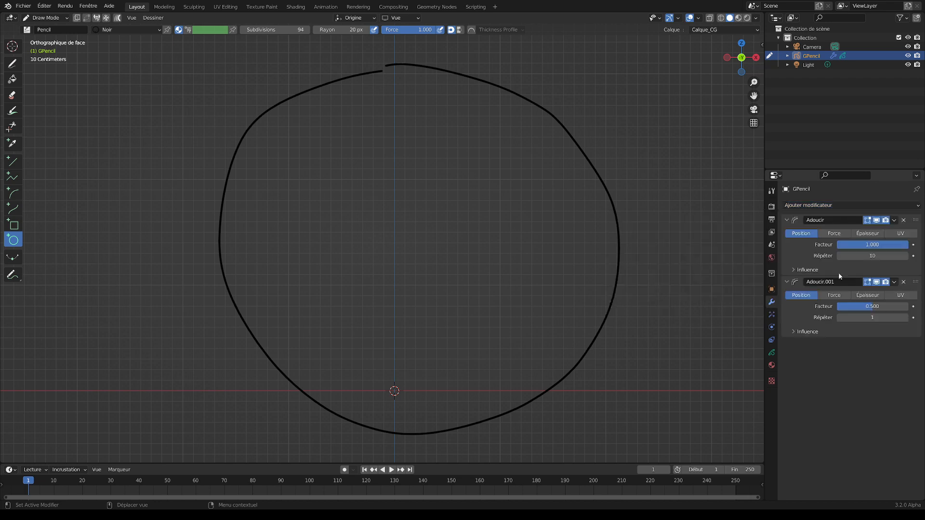
mouse_move(873, 308)
mouse_down()
mouse_move(909, 308)
mouse_move(906, 318)
mouse_up()
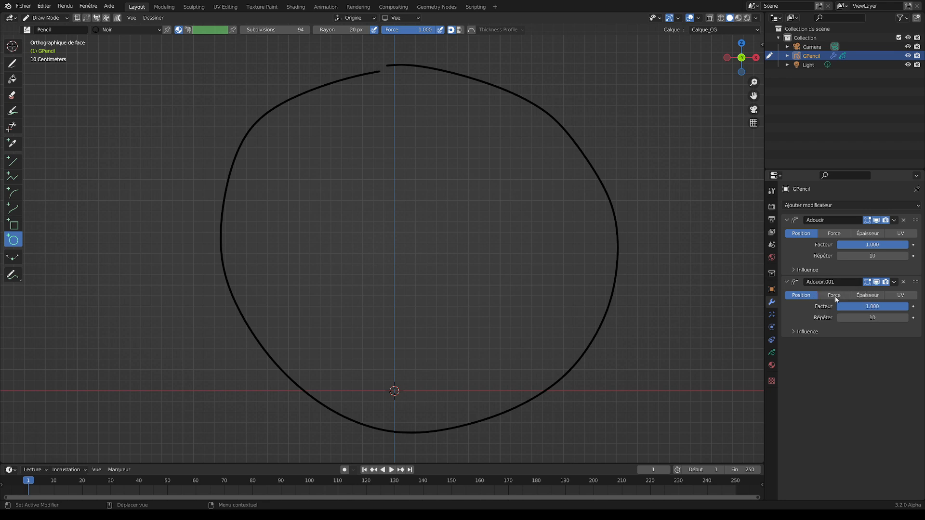
- Turn off the viewport display of both Adoucir modifiers
scroll(475, 215, down, 6)
scroll(471, 222, up, 3)
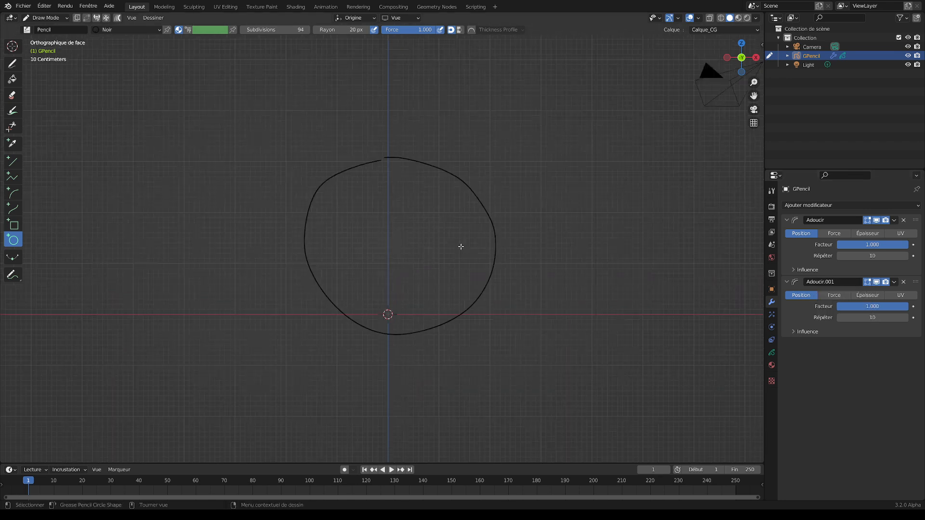
click(876, 282)
click(879, 221)
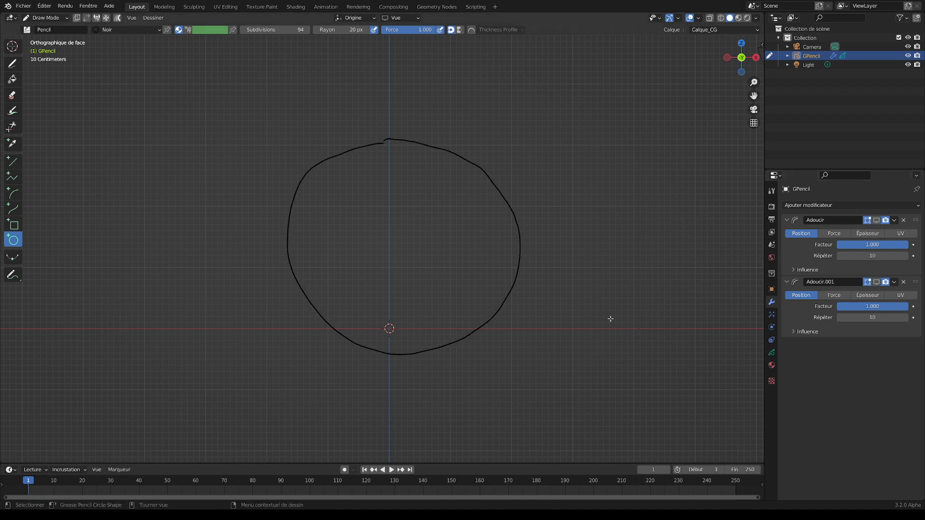
- Draw a shaky vertical freehand stroke with the Pencil brush beside the circle, going up from the horizontal axis
scroll(586, 330, up, 3)
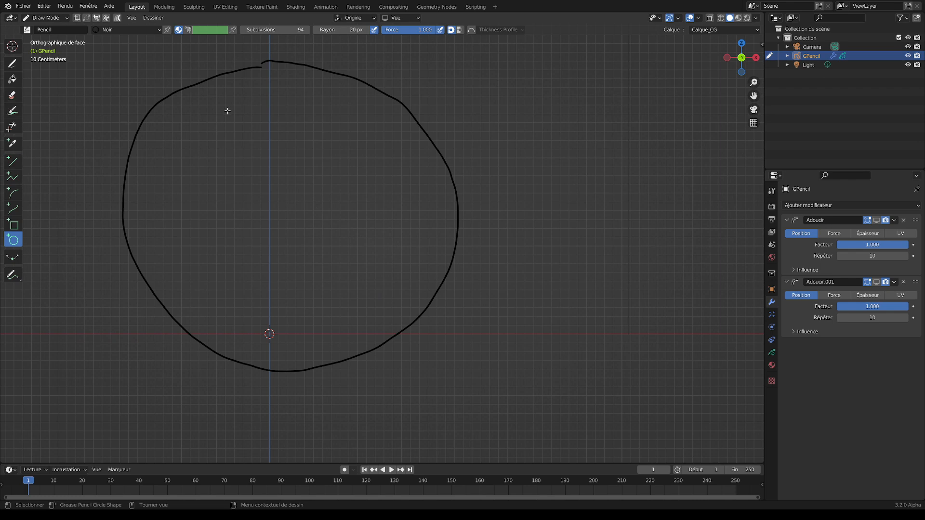
click(12, 63)
click(13, 111)
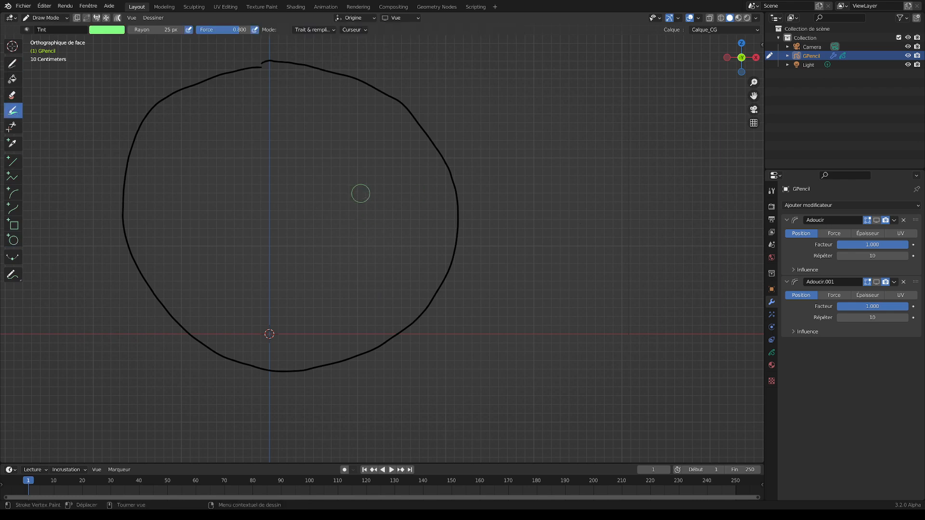
click(13, 63)
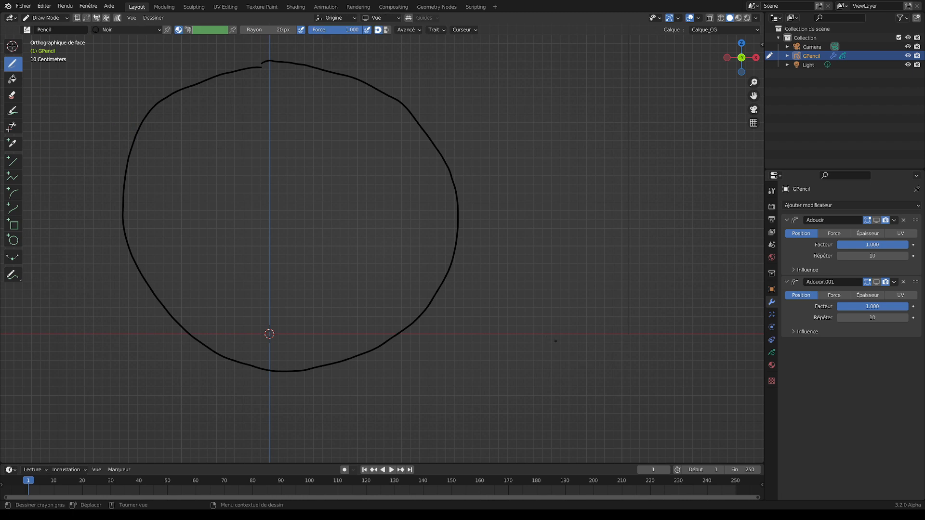
drag(541, 335, 538, 158)
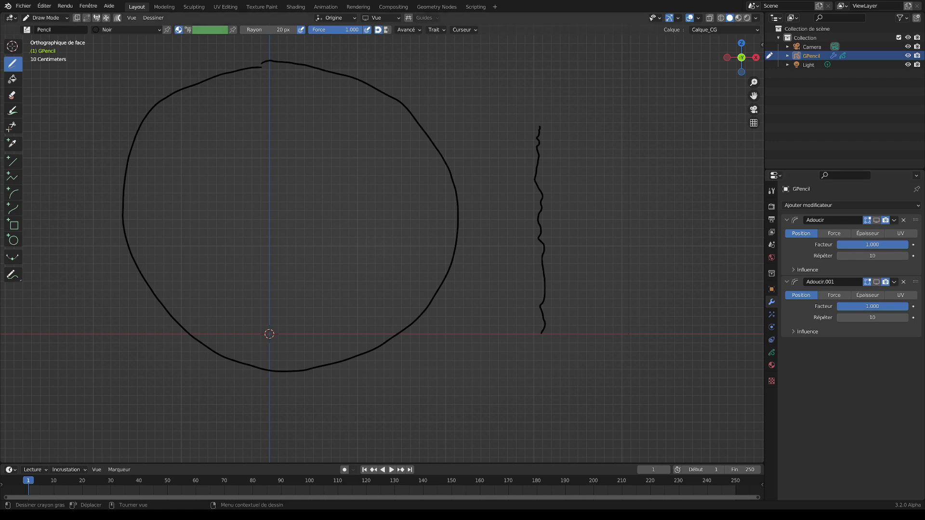
- Switch the Grease Pencil object to Edit mode, return it to Object mode, and deselect it
click(45, 17)
click(39, 23)
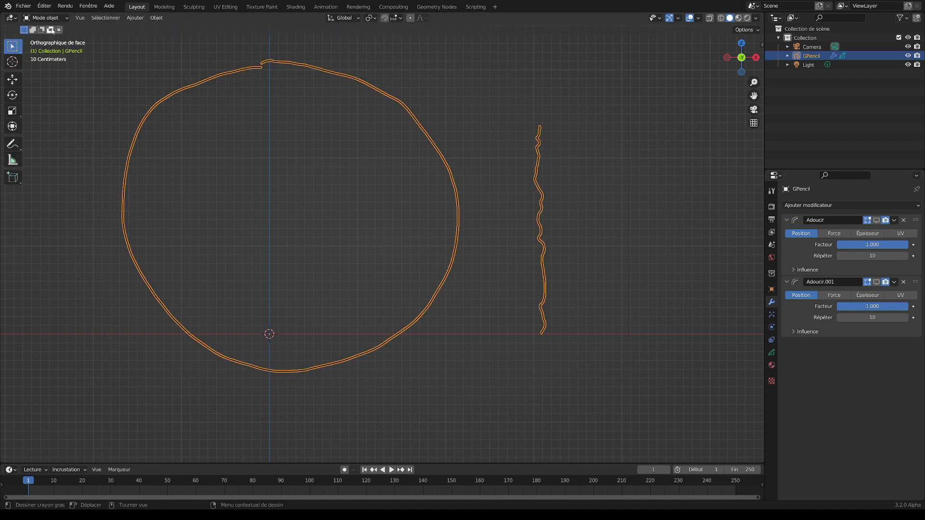
click(48, 18)
click(54, 37)
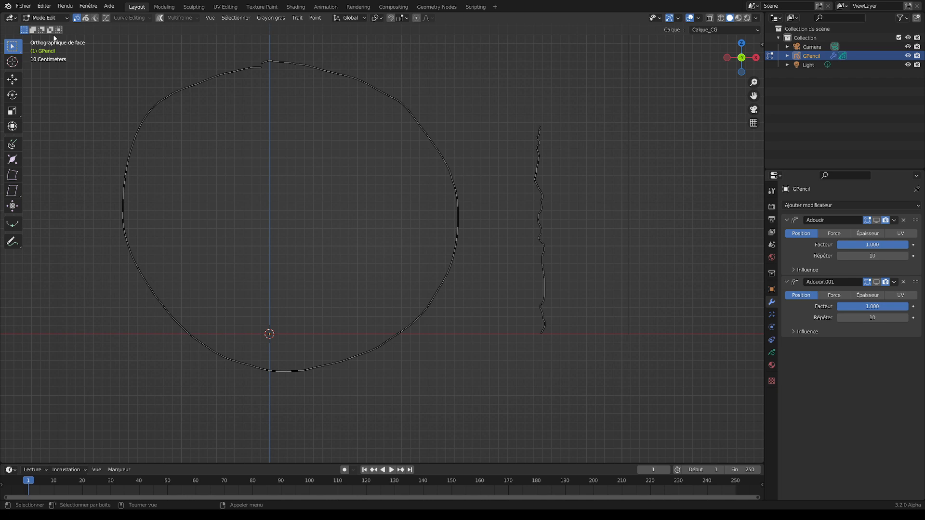
click(46, 17)
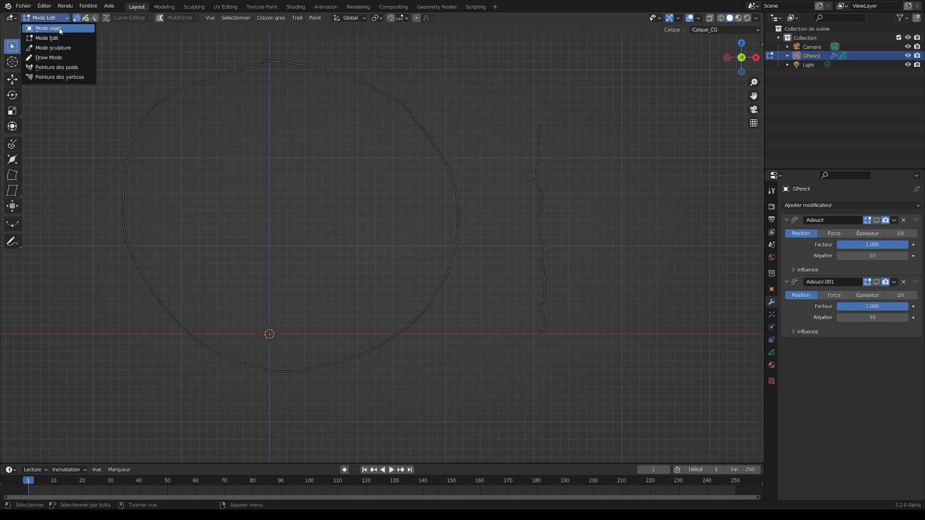
click(39, 25)
click(475, 148)
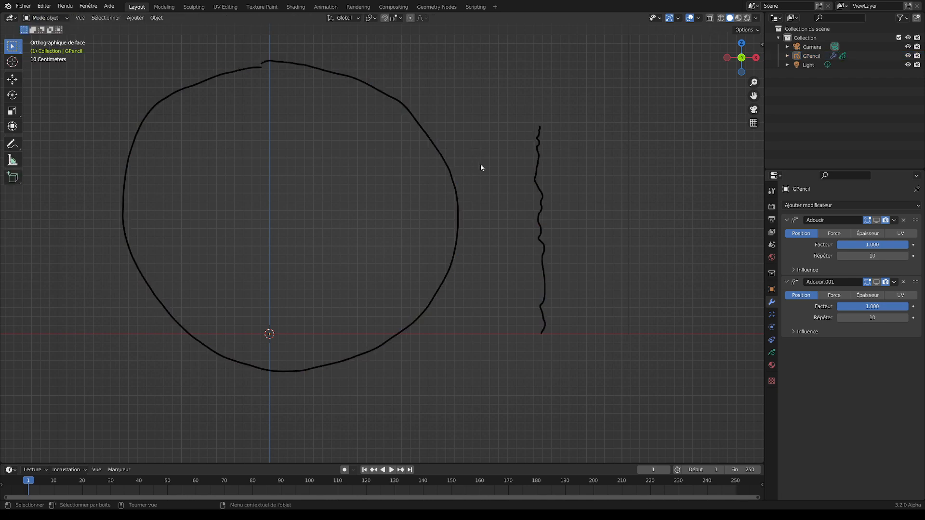
- Turn the viewport display of both Adoucir modifiers back on and check that circle and line select as one object
click(877, 282)
click(876, 221)
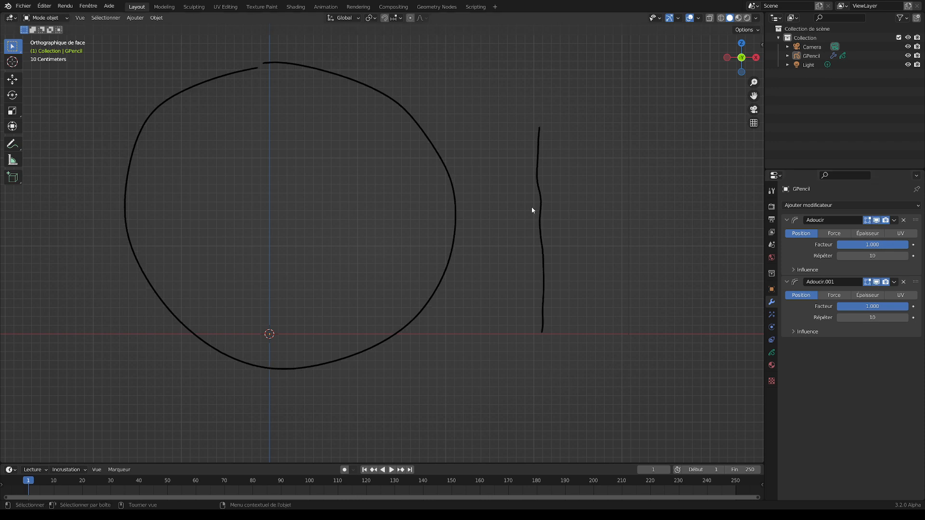
click(452, 253)
click(482, 267)
click(543, 262)
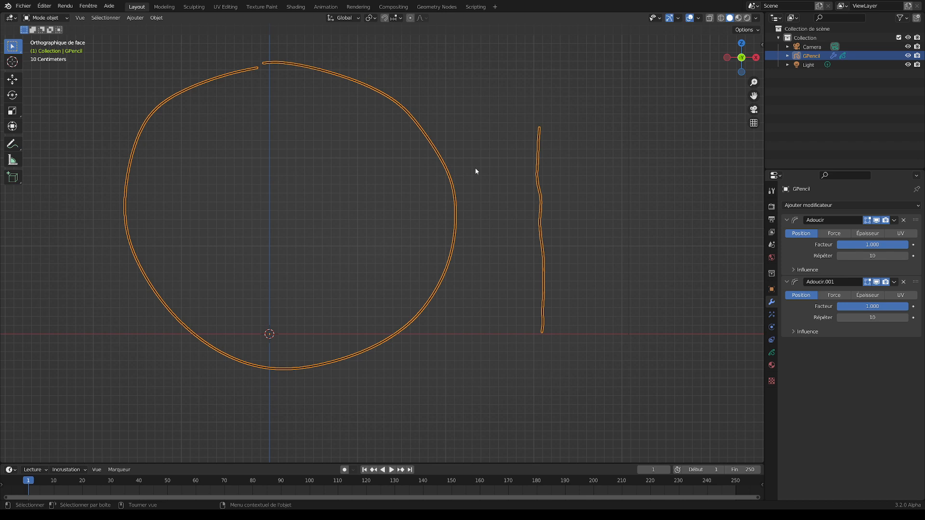
click(606, 160)
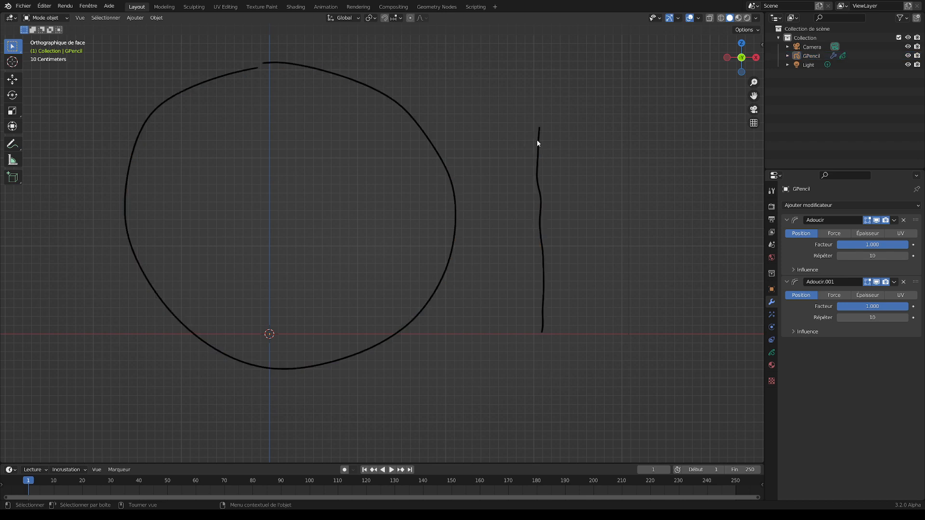
- Add an empty Grease Pencil object and draw a mushroom-shaped outline in Draw Mode beside the vertical line
click(135, 18)
mouse_move(149, 85)
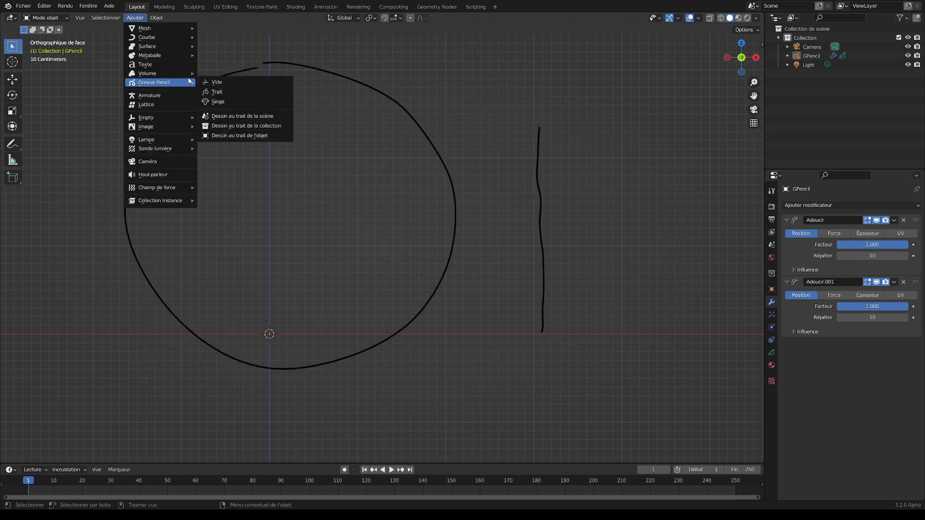
click(227, 82)
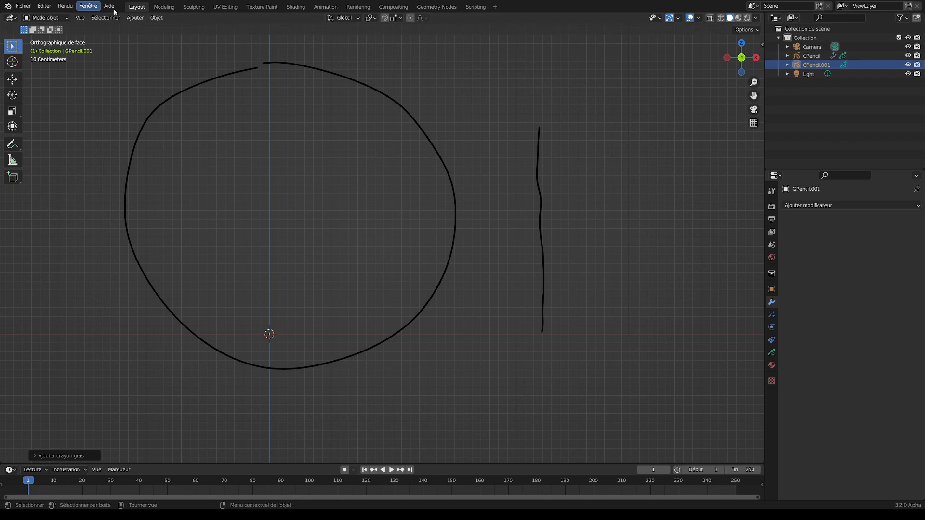
click(48, 19)
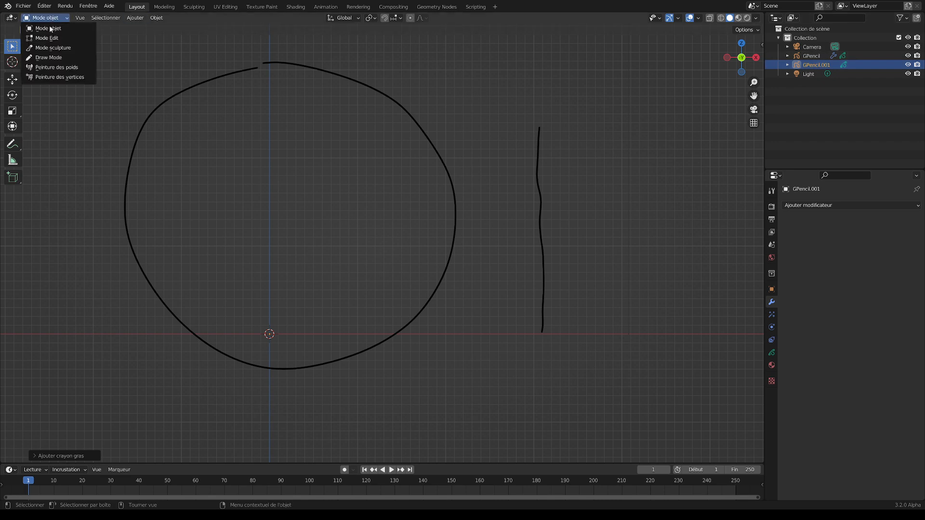
click(62, 56)
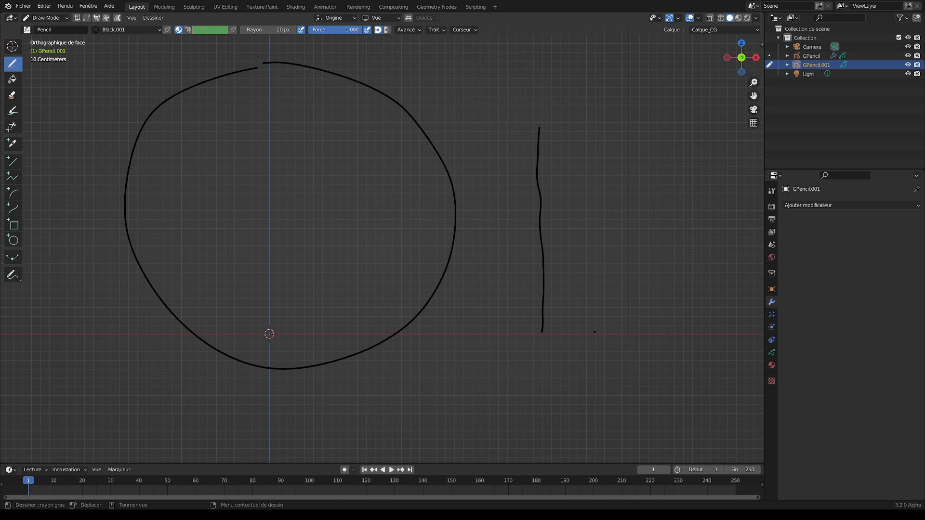
mouse_move(594, 332)
mouse_down()
mouse_move(619, 327)
mouse_move(618, 206)
mouse_move(599, 173)
mouse_move(571, 162)
mouse_move(596, 120)
mouse_move(687, 140)
mouse_move(640, 178)
mouse_move(629, 298)
mouse_move(648, 322)
mouse_move(678, 334)
mouse_up()
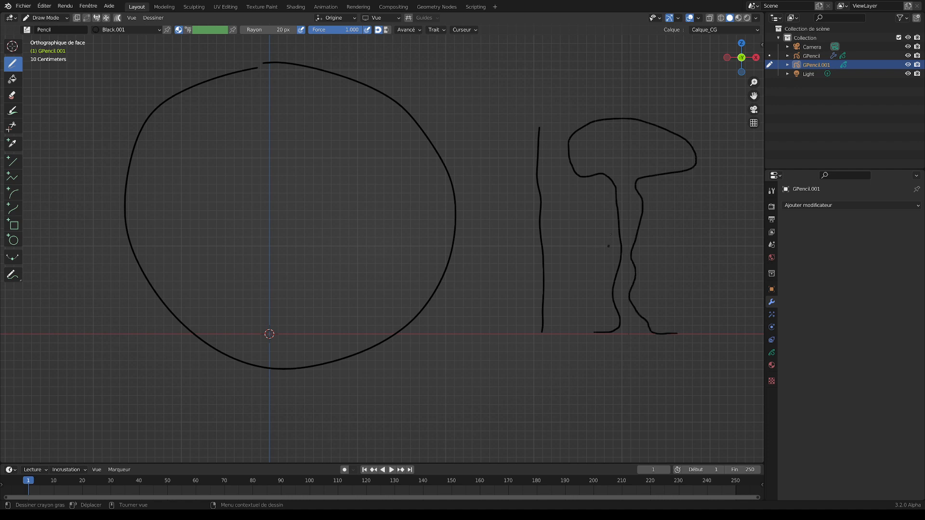
- Return to Object mode and select the circle-and-line object and the mushroom outline in turn
click(45, 18)
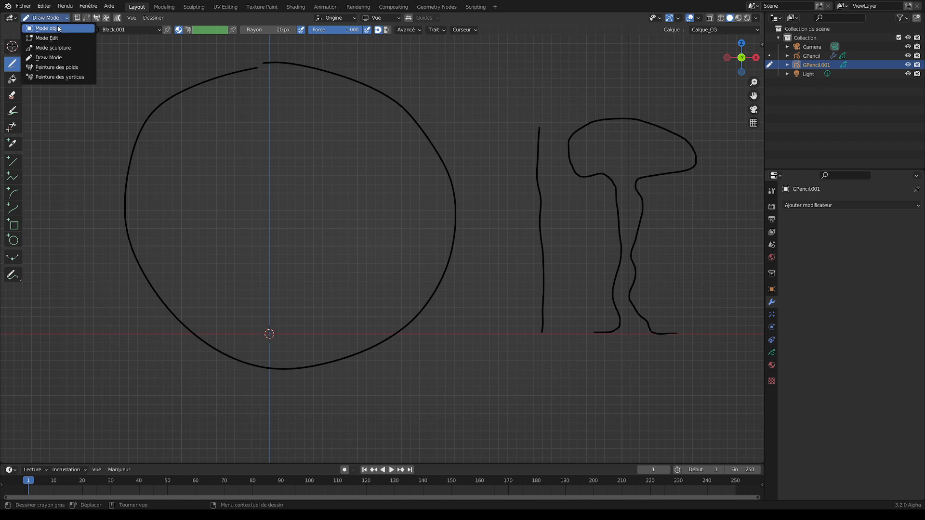
click(49, 28)
click(538, 183)
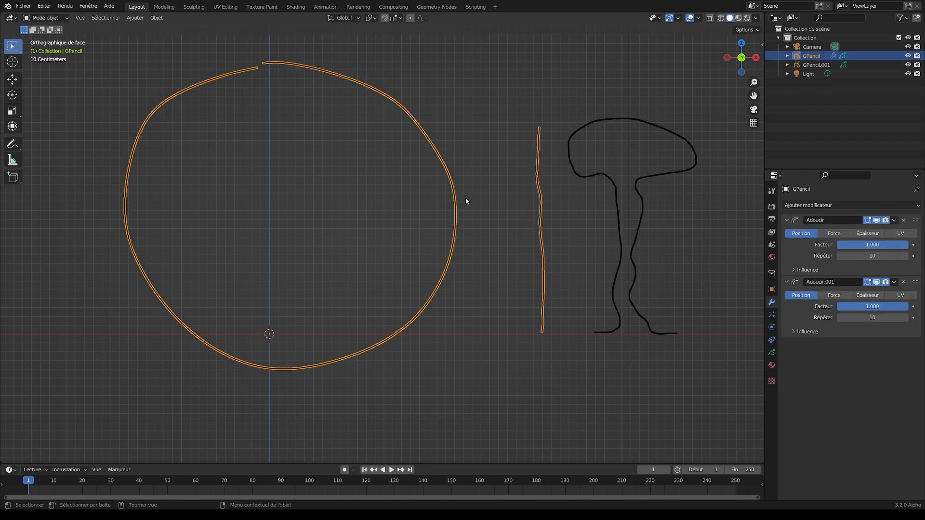
click(617, 188)
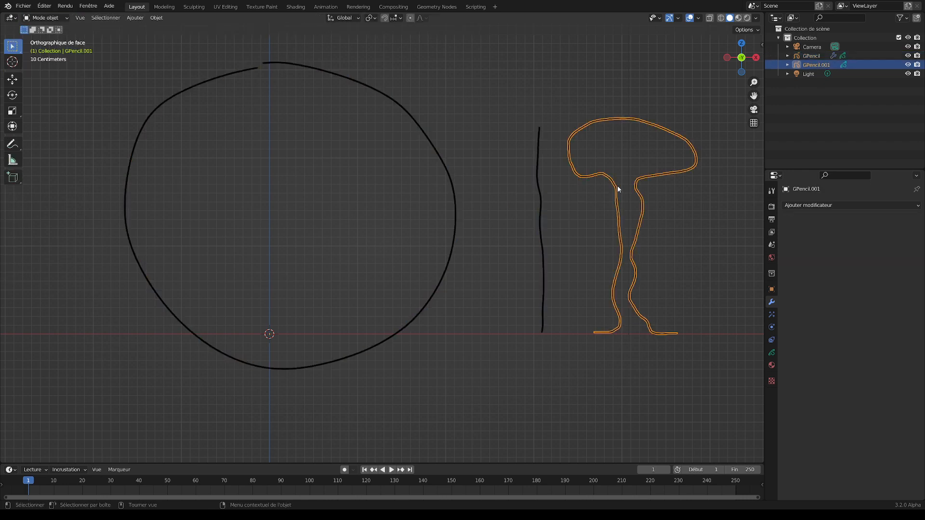
click(541, 201)
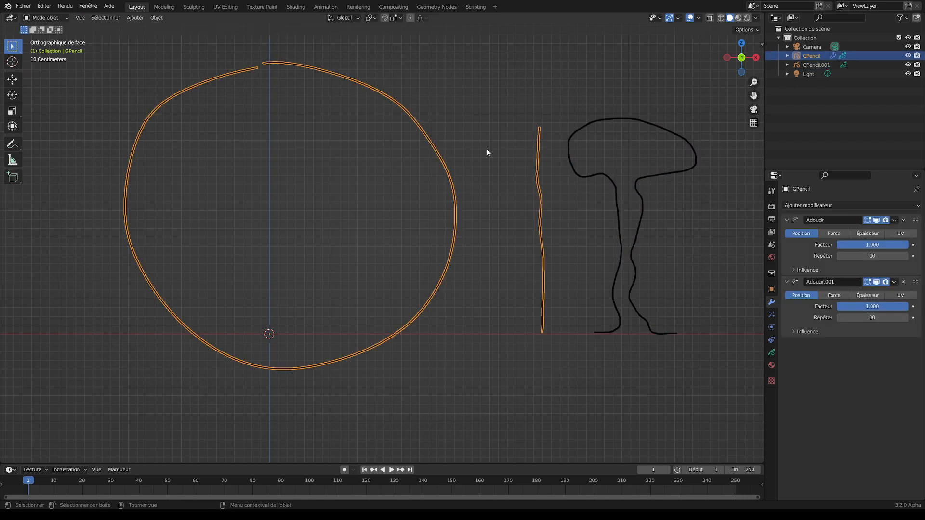
- Add an Adoucir modifier to the mushroom outline with factor 1.000 and repeat count 10
click(640, 177)
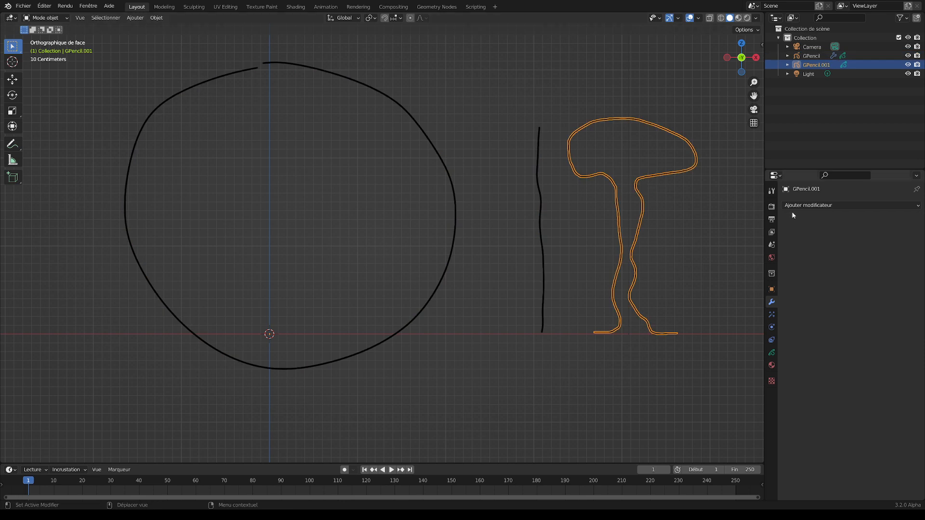
click(810, 206)
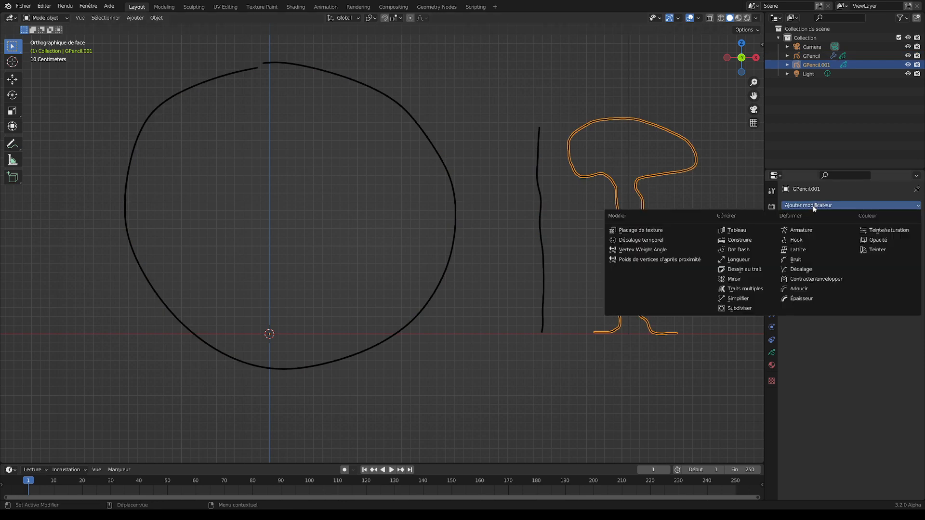
click(814, 288)
drag(861, 248, 915, 256)
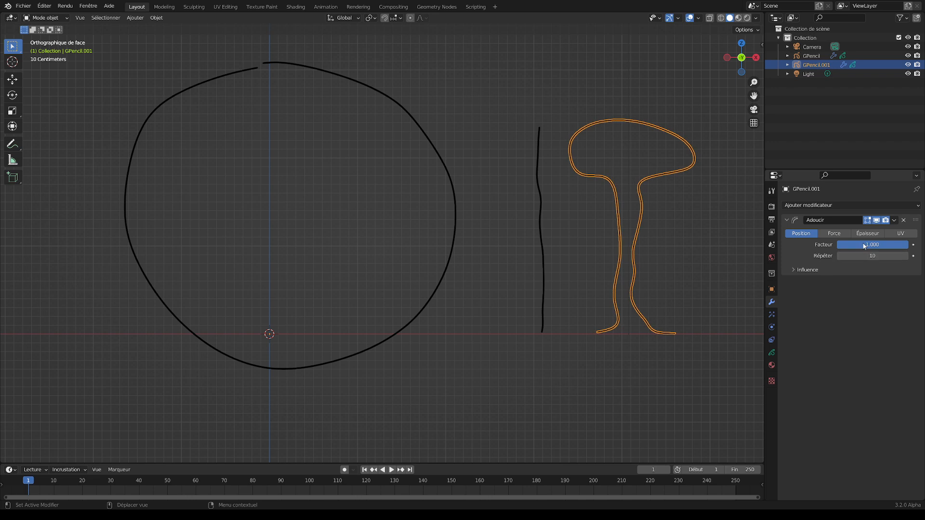
click(894, 220)
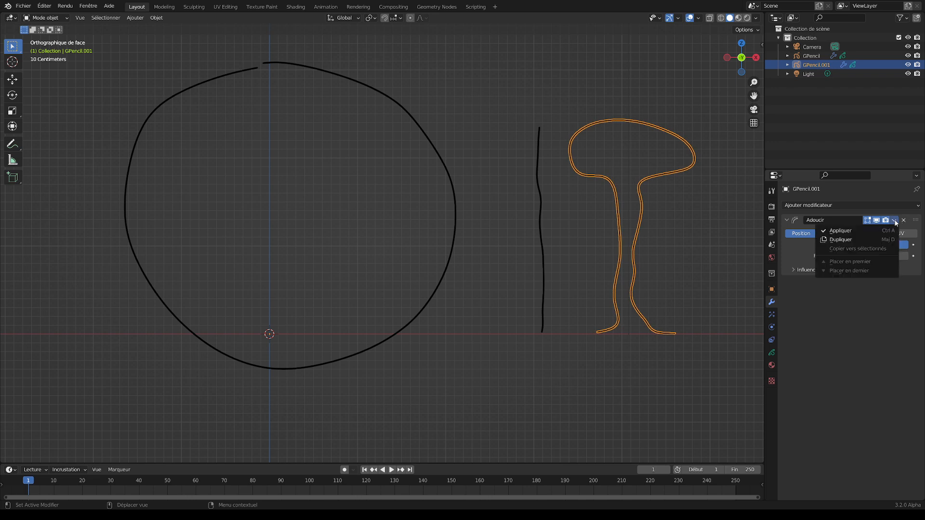
click(864, 241)
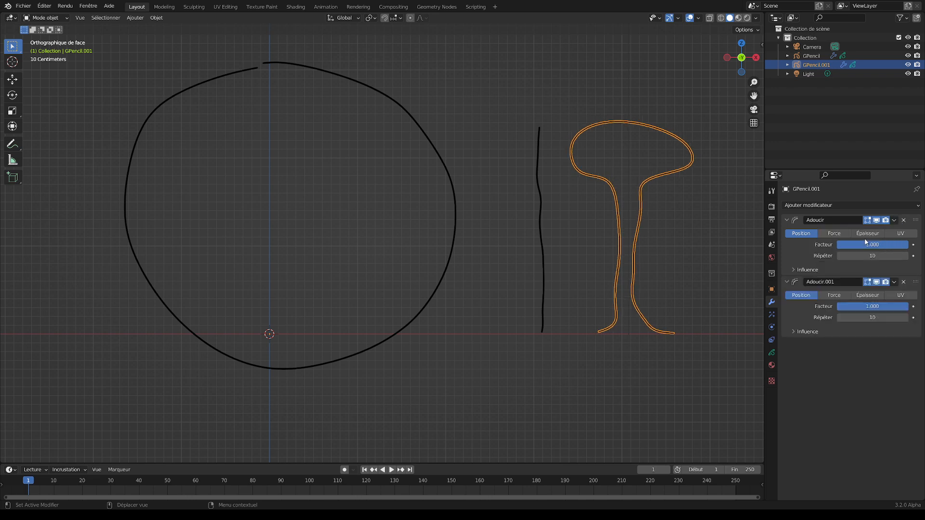
click(903, 282)
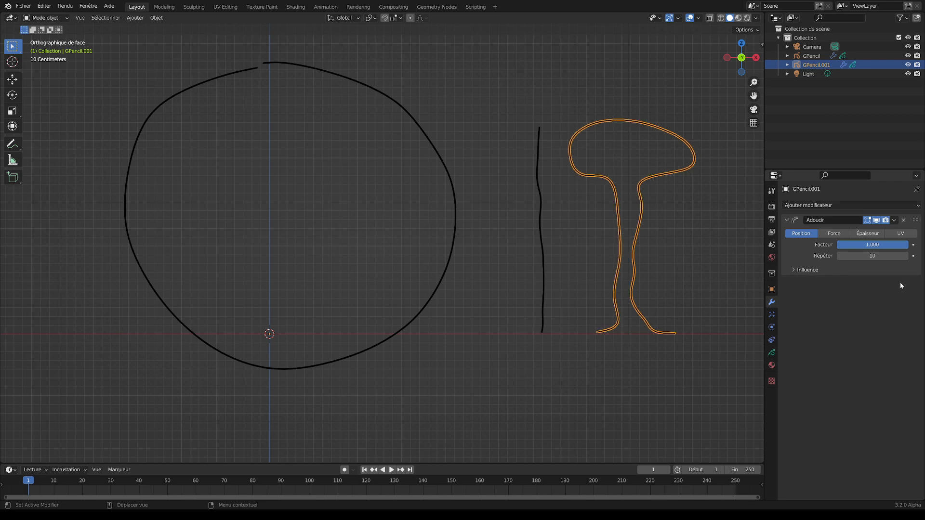
- Duplicate the mushroom outline's Adoucir modifier twice to stack three of them, and deselect the outline
click(895, 220)
click(894, 221)
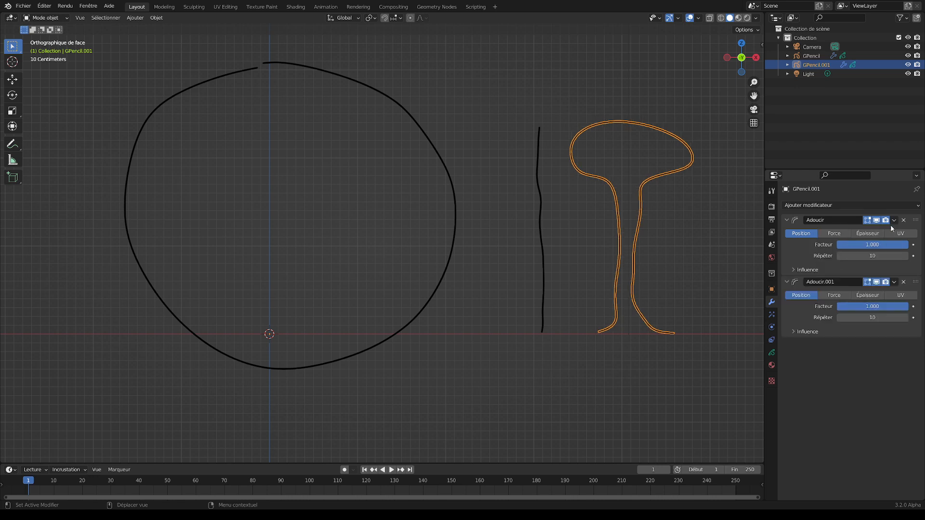
click(894, 282)
click(862, 302)
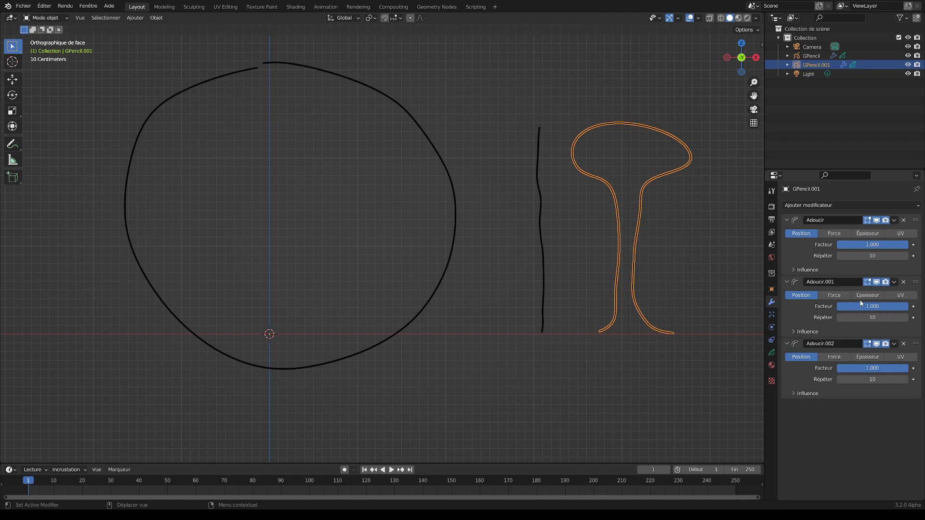
click(663, 219)
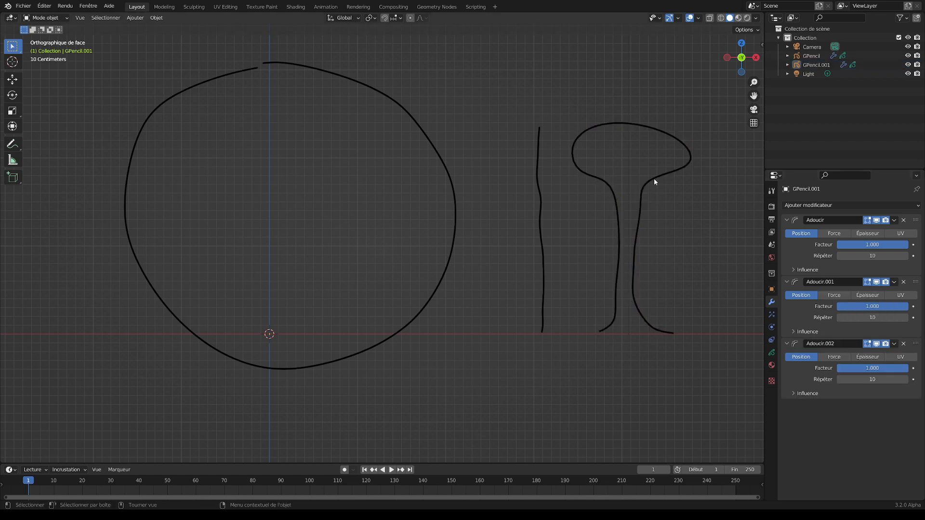
- Duplicate the second Adoucir modifier of the circle-and-line object, and deselect the object
click(544, 253)
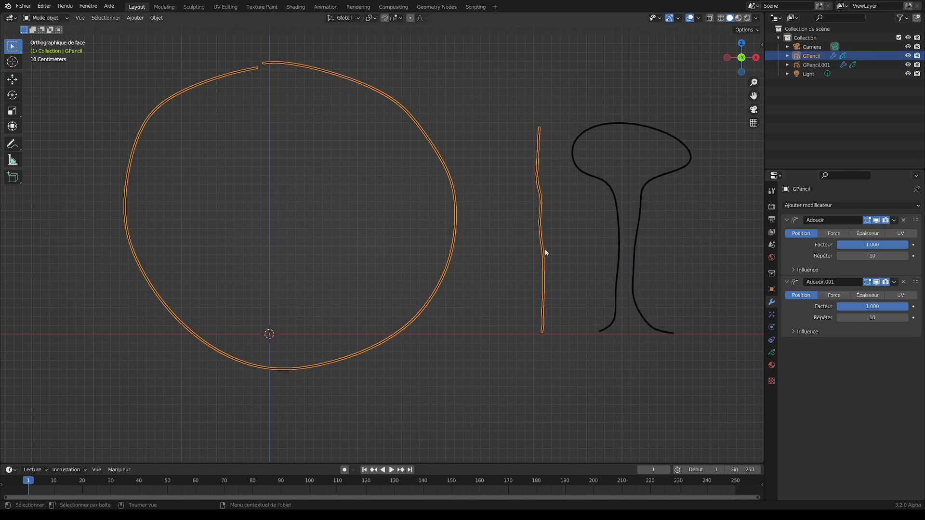
click(893, 282)
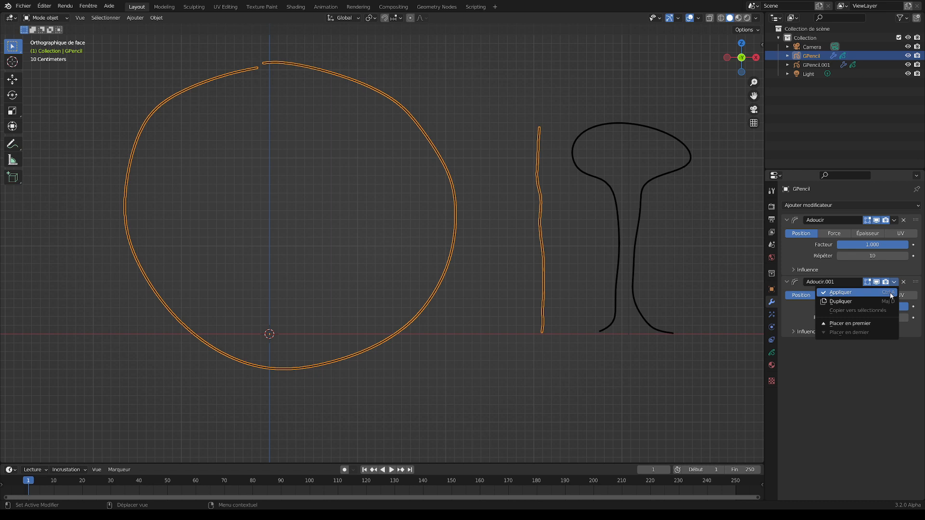
click(862, 302)
click(691, 240)
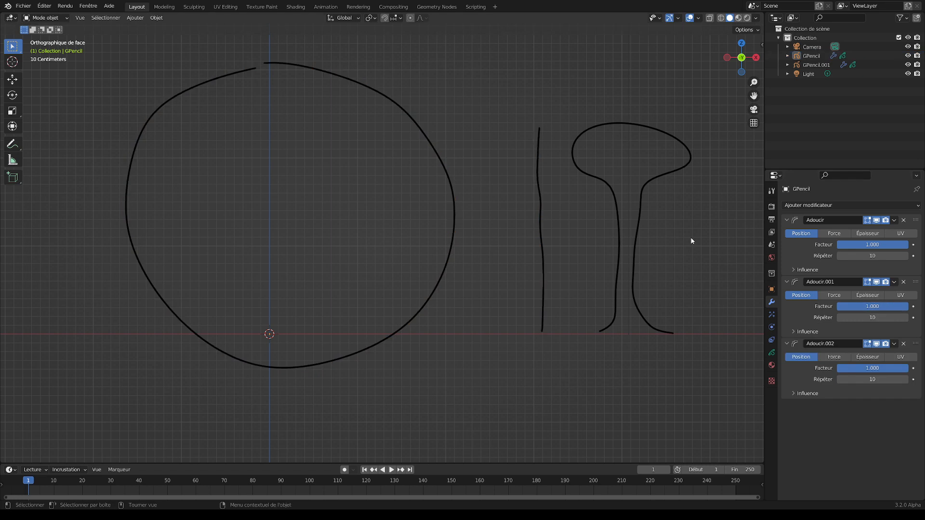
- Alternate the selection between the mushroom outline and the circle-and-line object to compare their modifier stacks
click(642, 240)
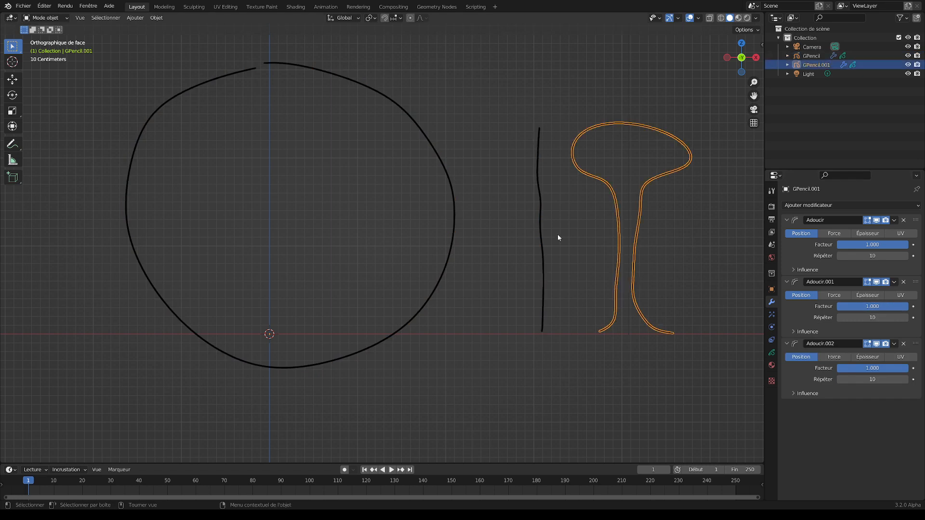
click(564, 235)
click(637, 222)
click(543, 225)
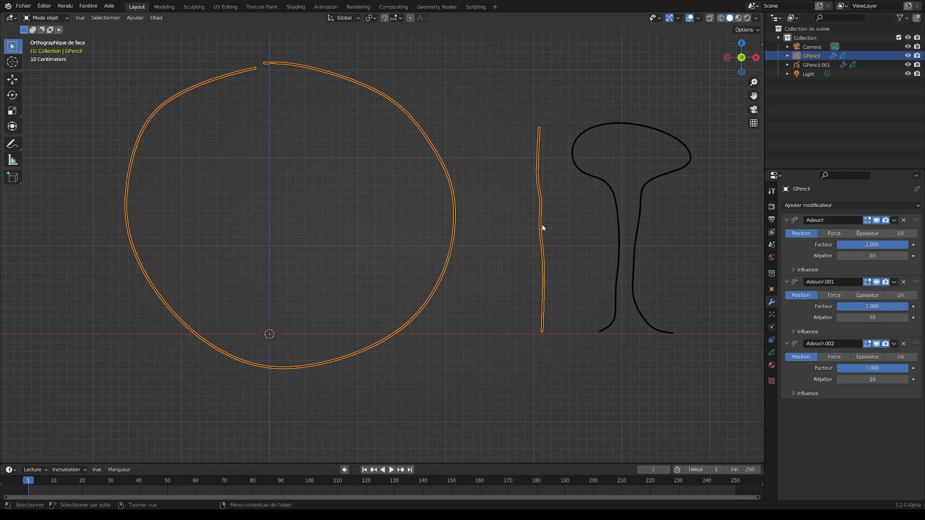
click(638, 226)
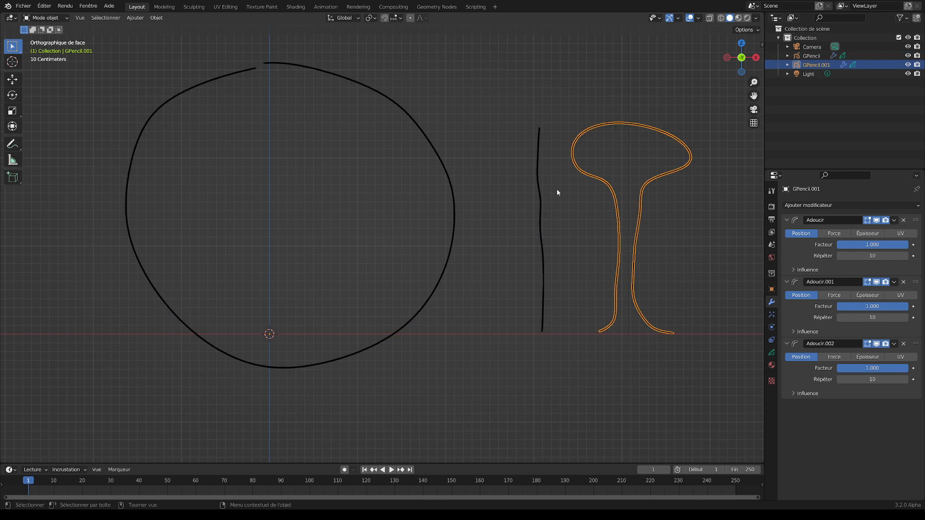
- Select the circle-and-line object and put it in Edit mode
click(456, 179)
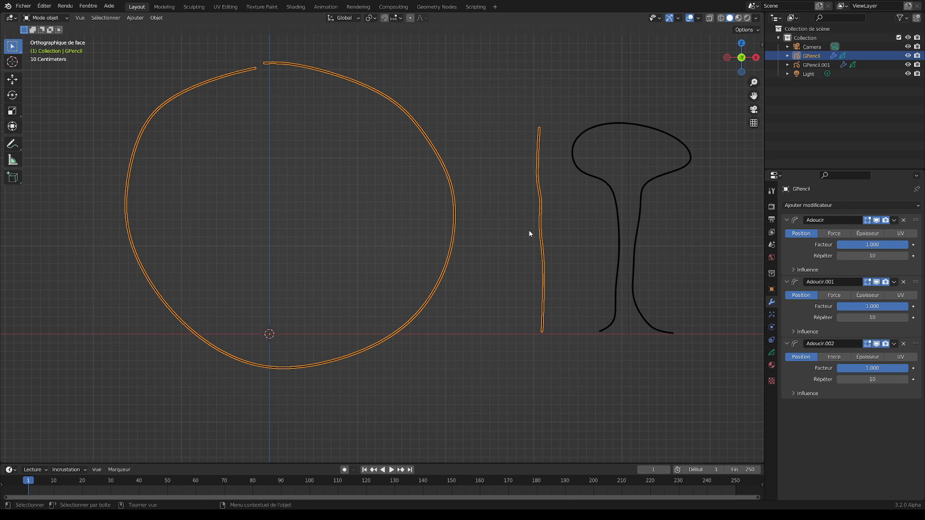
key(Tab)
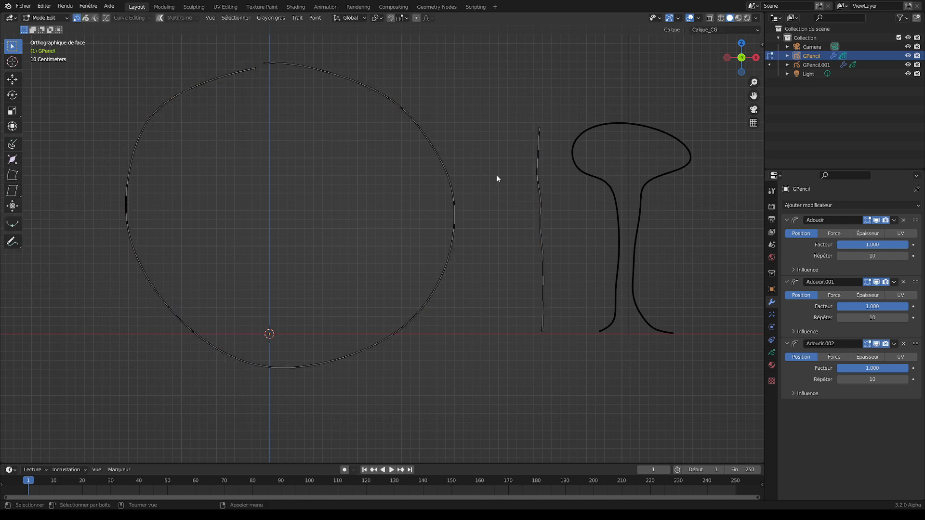
click(53, 18)
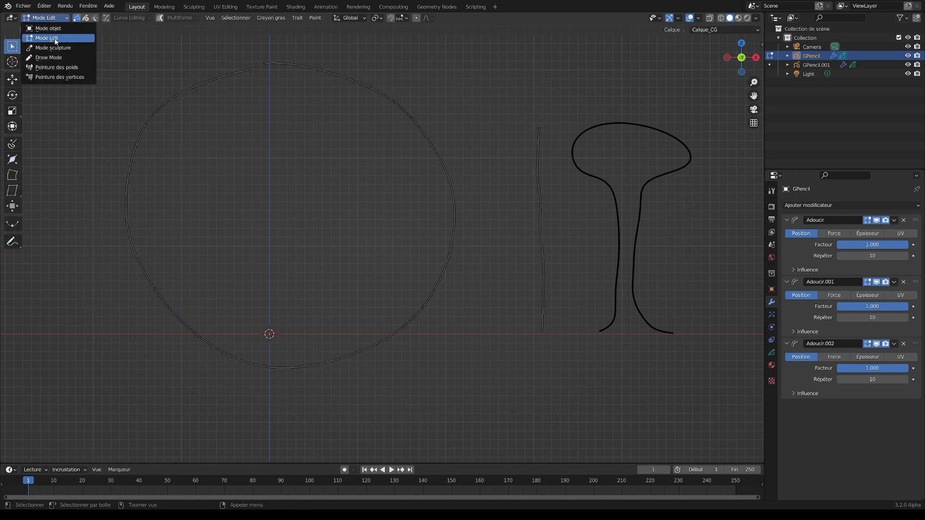
click(54, 37)
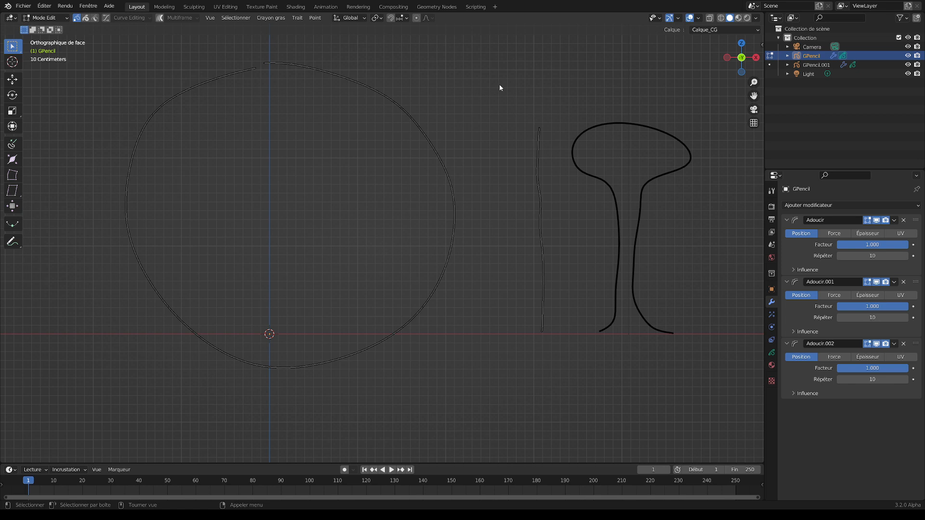
- Set Edit mode selection to points and select a single point on the wavy vertical line beside the circle
click(85, 18)
click(95, 18)
click(77, 18)
click(540, 219)
scroll(545, 225, up, 7)
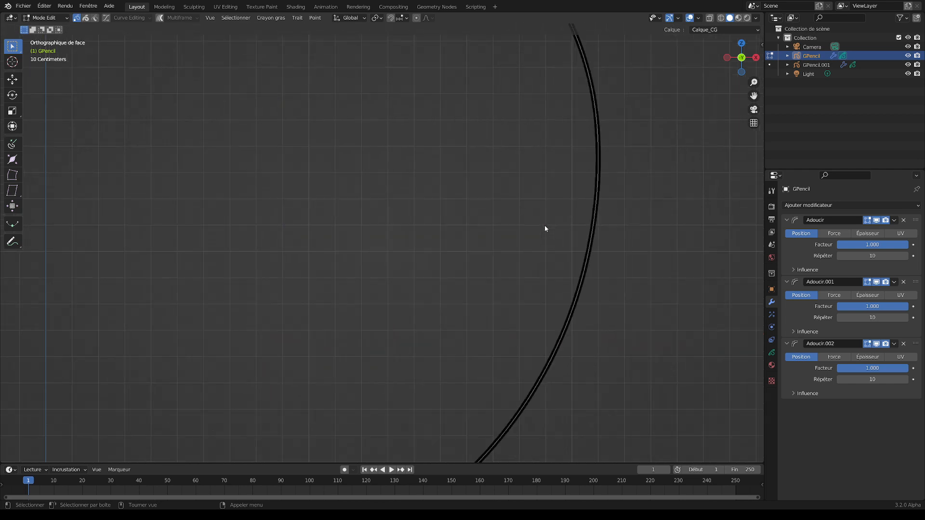
shift+middle_drag(621, 215, 203, 212)
scroll(582, 160, up, 2)
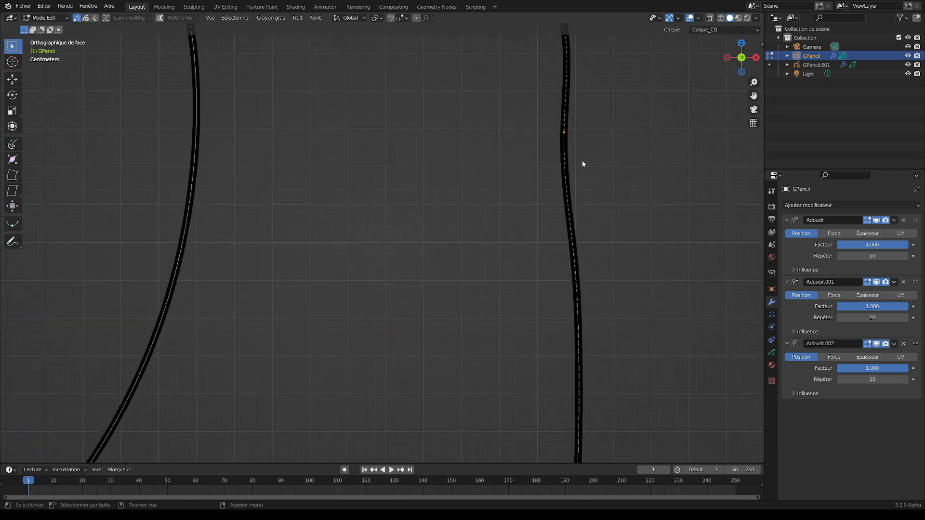
mouse_move(591, 174)
shift+middle_down()
mouse_move(580, 177)
mouse_move(522, 145)
mouse_move(574, 172)
shift+middle_up()
scroll(522, 145, up, 5)
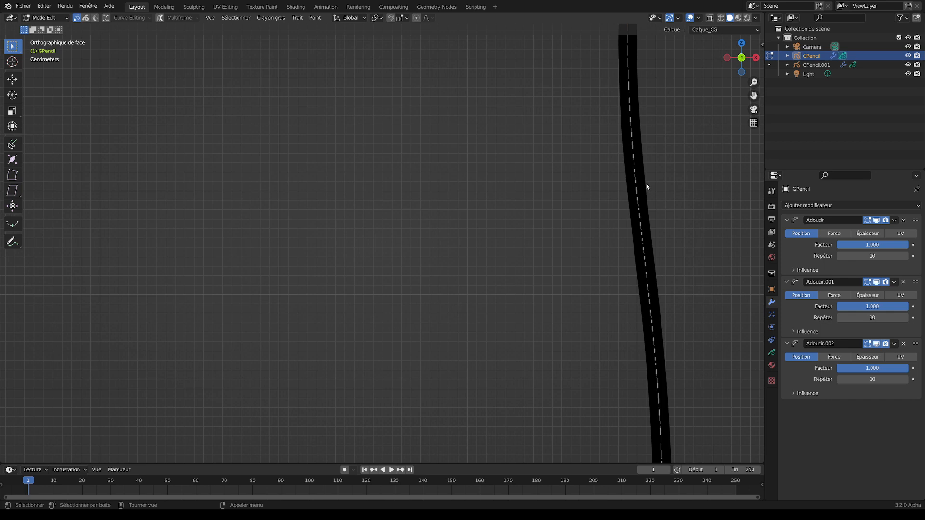
click(638, 211)
- Switch the selection mode from points to whole strokes so the entire vertical line is selected
scroll(562, 220, down, 10)
scroll(427, 204, up, 2)
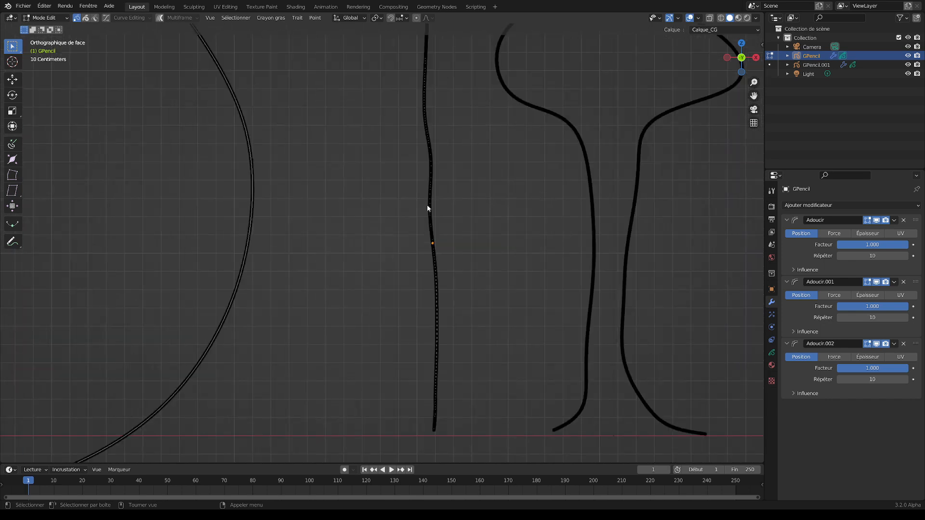
shift+middle_drag(455, 201, 506, 207)
scroll(495, 207, down, 1)
click(87, 18)
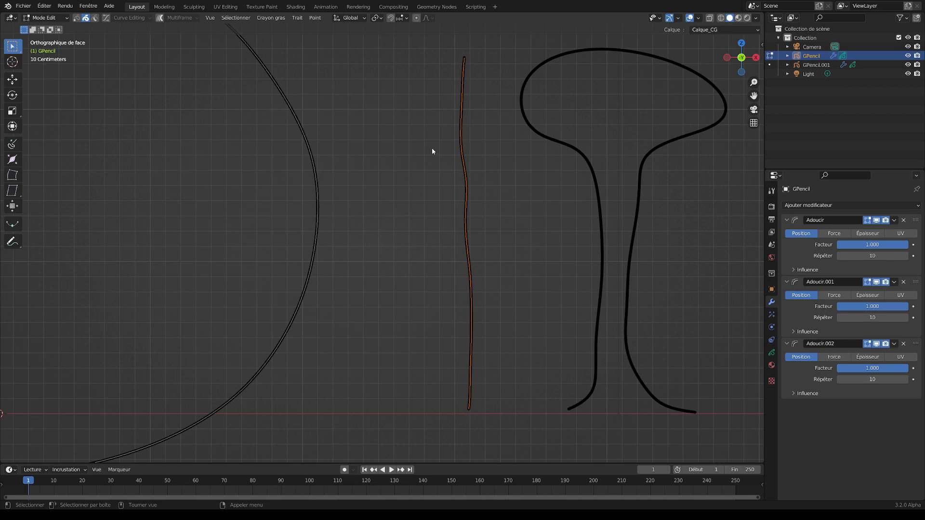
scroll(371, 197, down, 2)
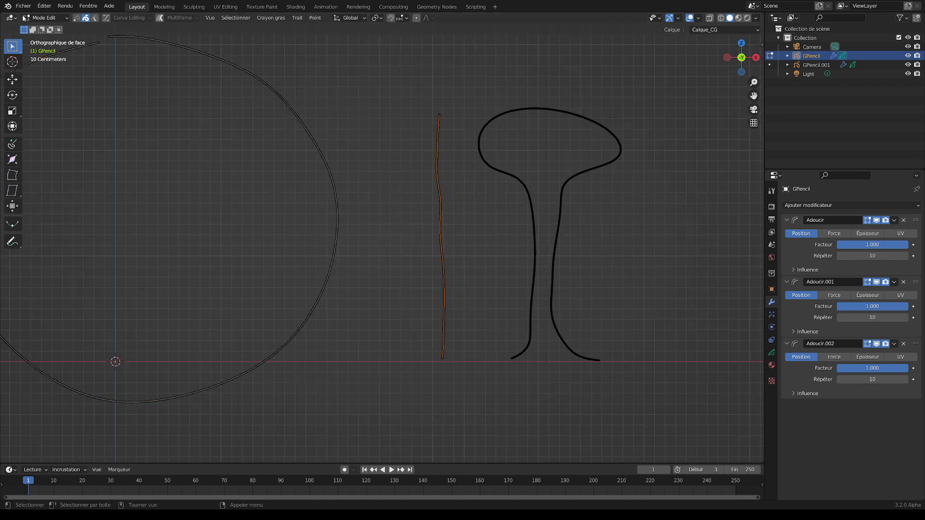
- In Draw Mode, add three wavy vertical strokes of different lengths around the existing line between the circle and the mushroom
click(45, 18)
click(48, 58)
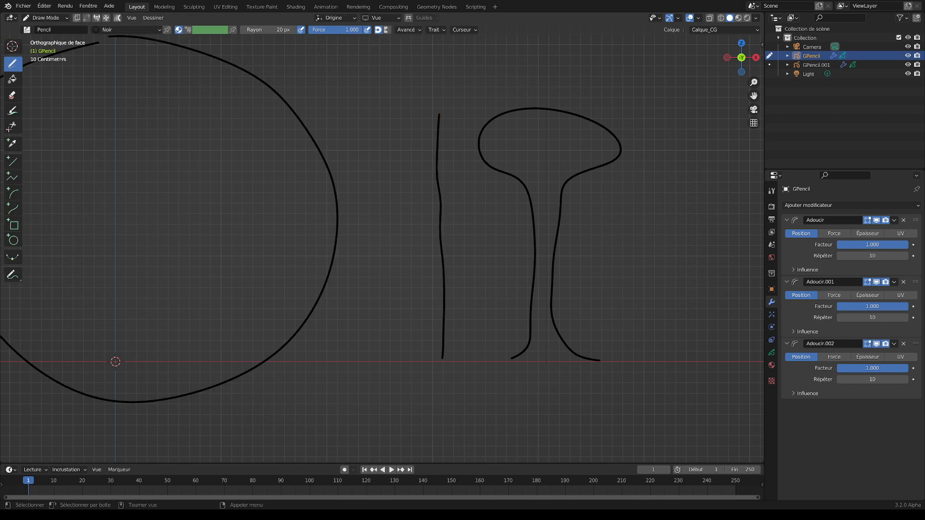
click(44, 18)
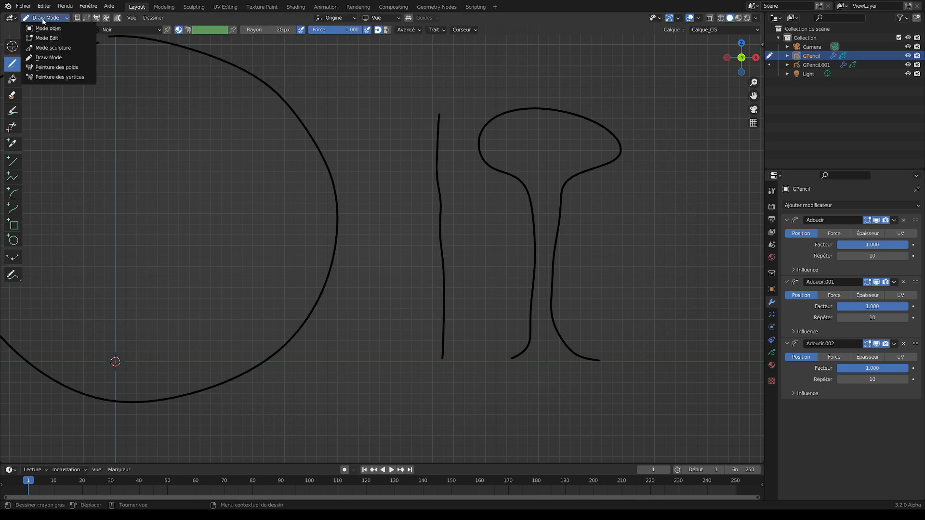
click(49, 20)
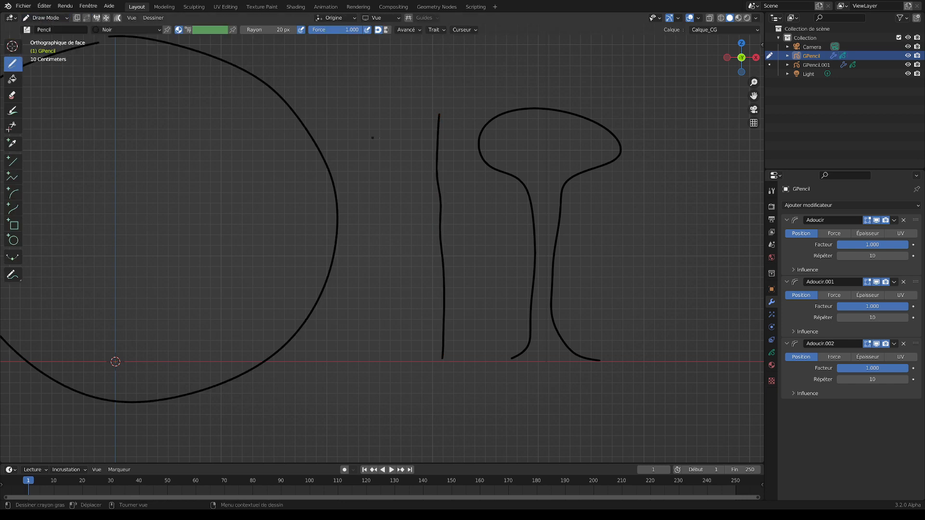
drag(402, 138, 401, 320)
drag(413, 216, 423, 277)
drag(474, 198, 473, 321)
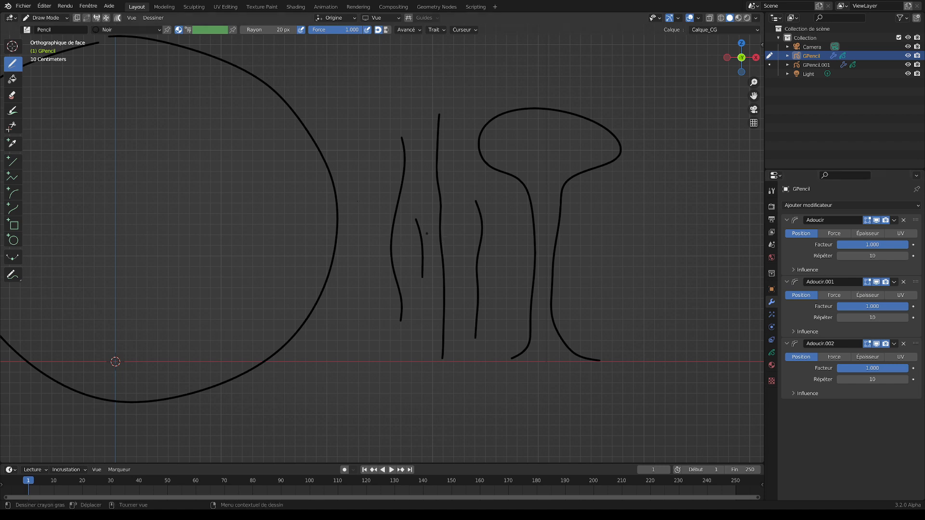
- Return to Edit mode and select the new wavy stroke nearest the mushroom as a whole
click(46, 17)
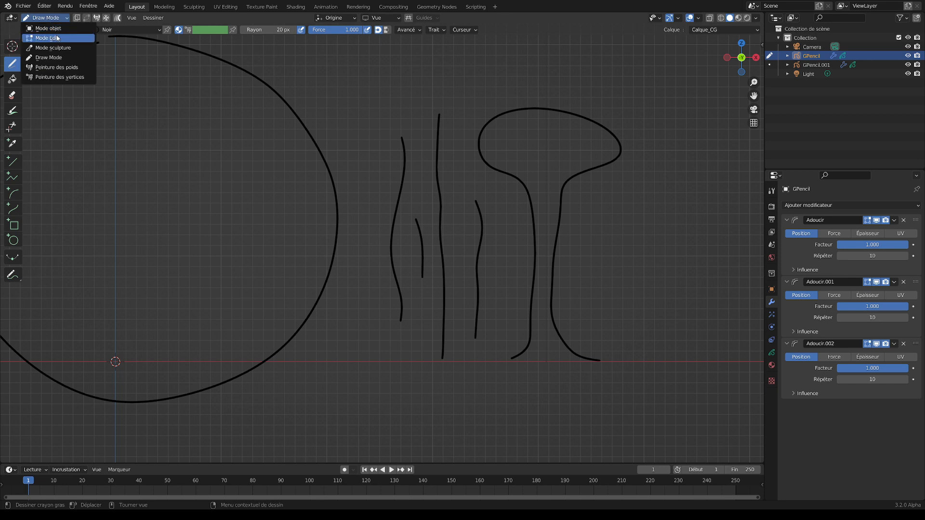
click(43, 37)
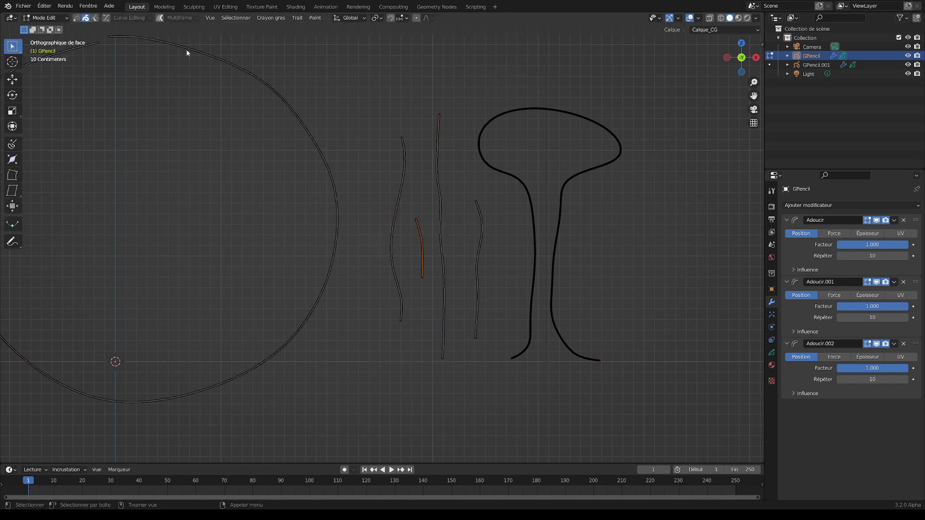
click(482, 215)
scroll(341, 216, down, 4)
scroll(269, 203, up, 3)
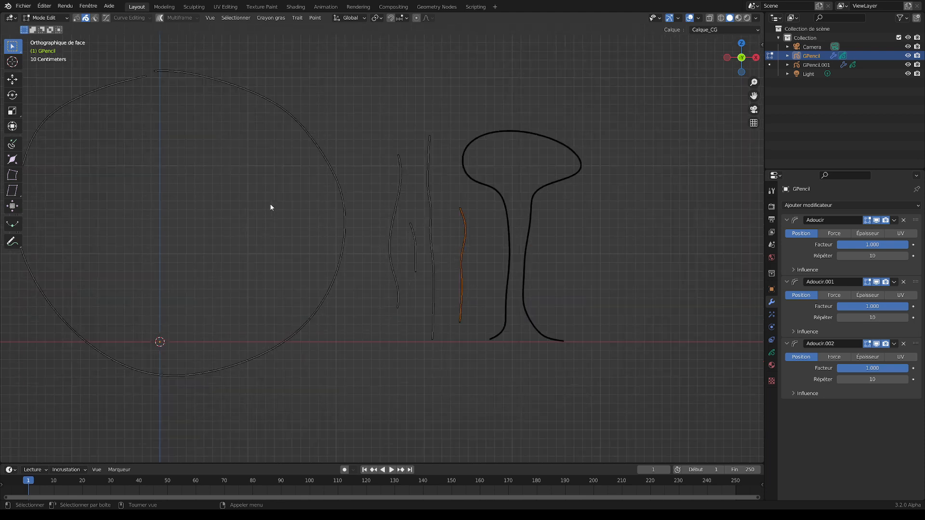
- Select the whole circle stroke and separate it from the vertical lines into its own Grease Pencil object
shift+middle_drag(273, 190, 315, 212)
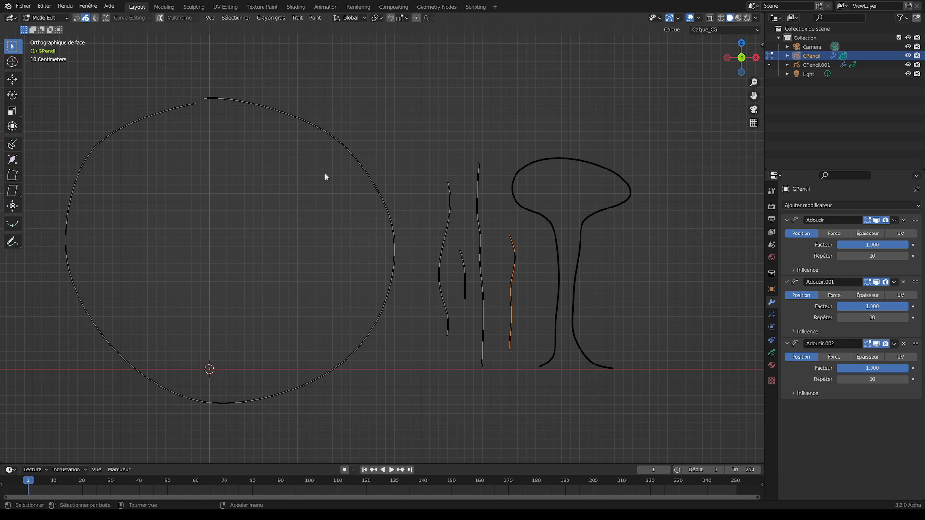
click(365, 169)
click(402, 220)
right_click(377, 191)
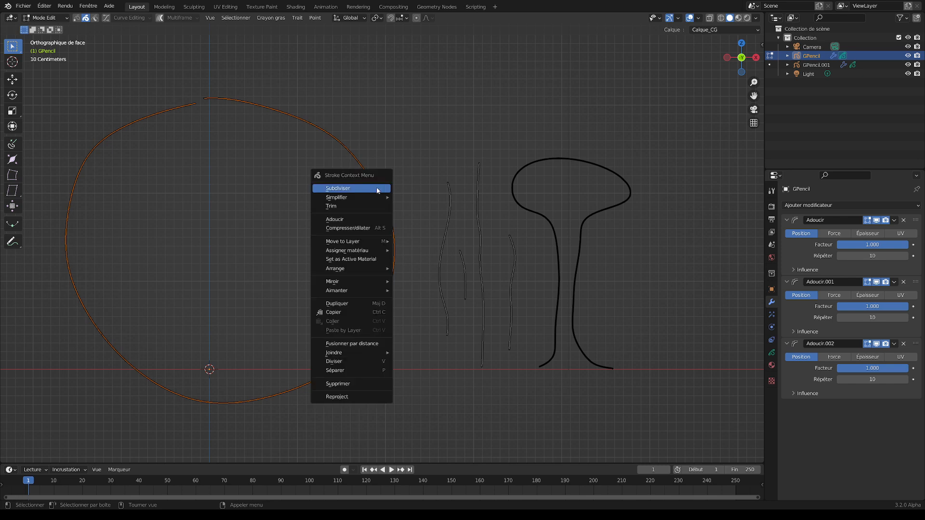
click(356, 373)
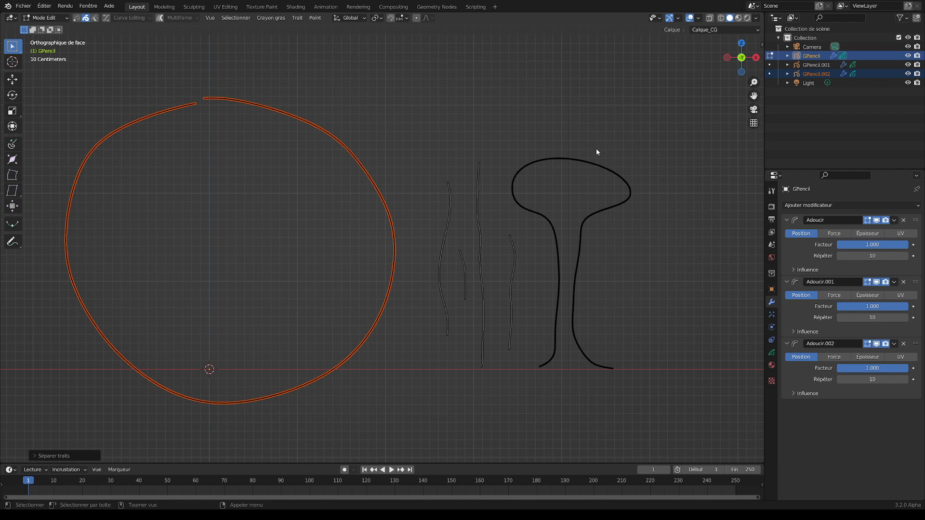
click(421, 124)
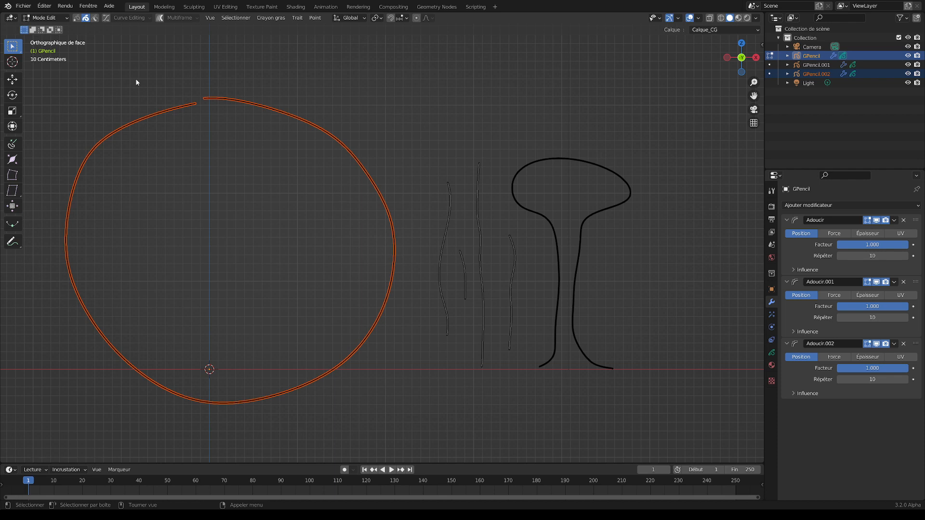
- Return to Object mode and select the vertical lines, the circle and the mushroom in turn to check their separation
click(44, 18)
click(41, 27)
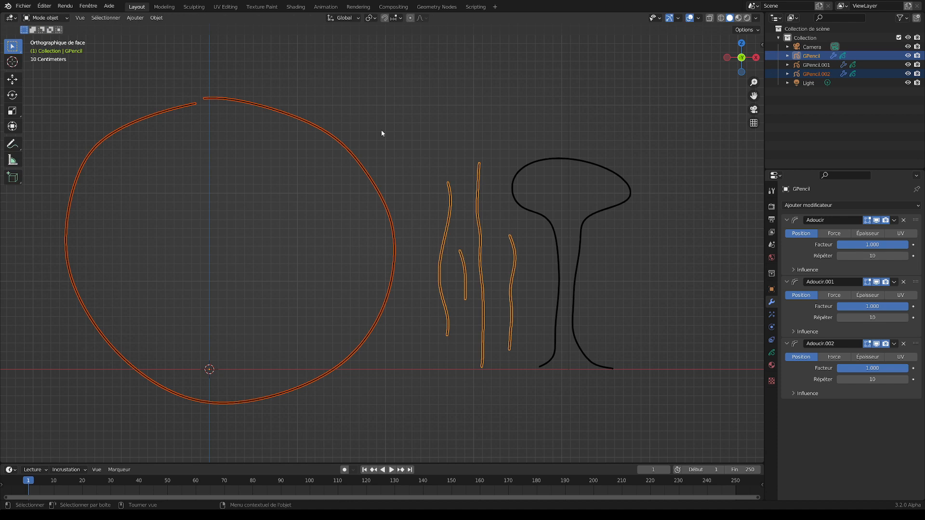
click(463, 201)
click(450, 212)
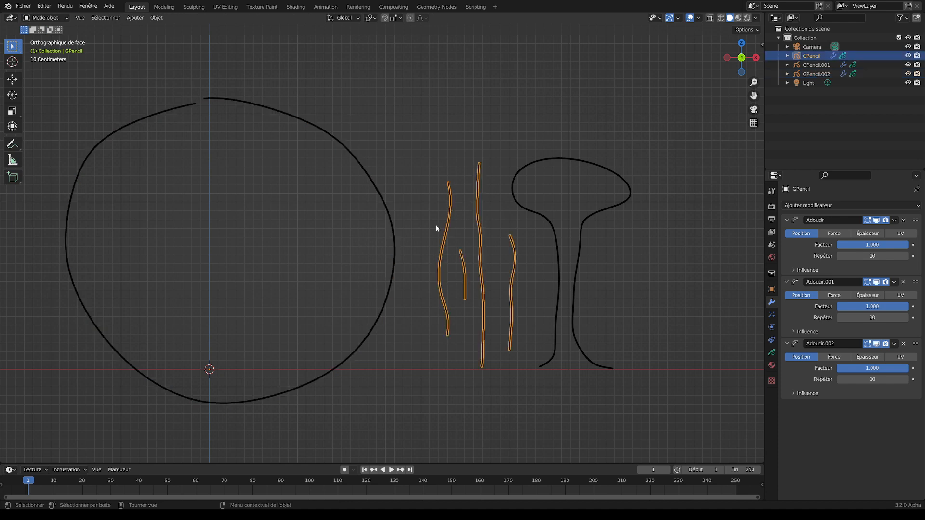
click(395, 227)
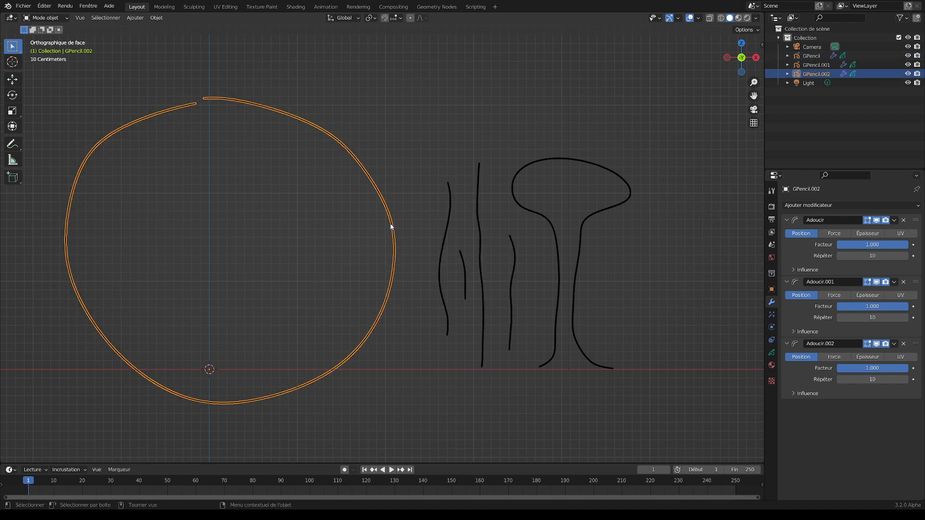
click(556, 240)
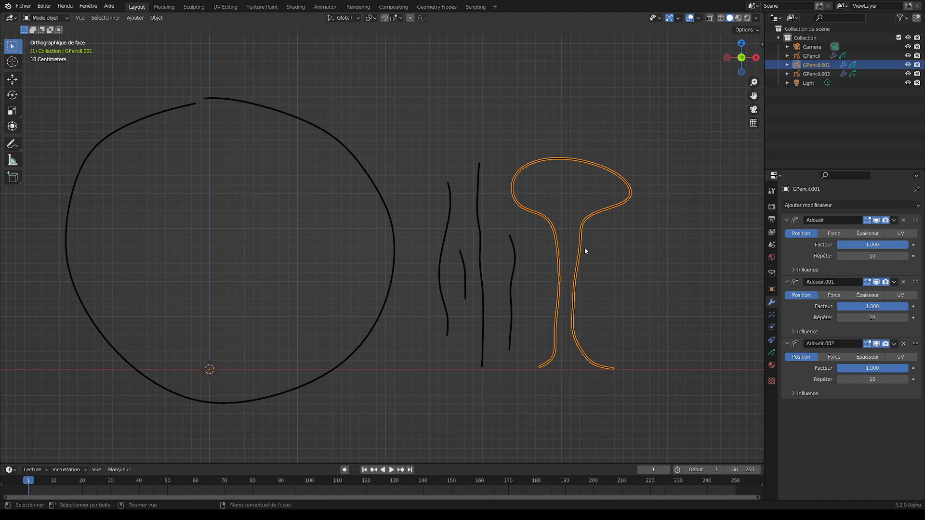
- Duplicate the mushroom object along the X axis, place the copy beside the original, and deselect it
shift+middle_drag(622, 258, 477, 250)
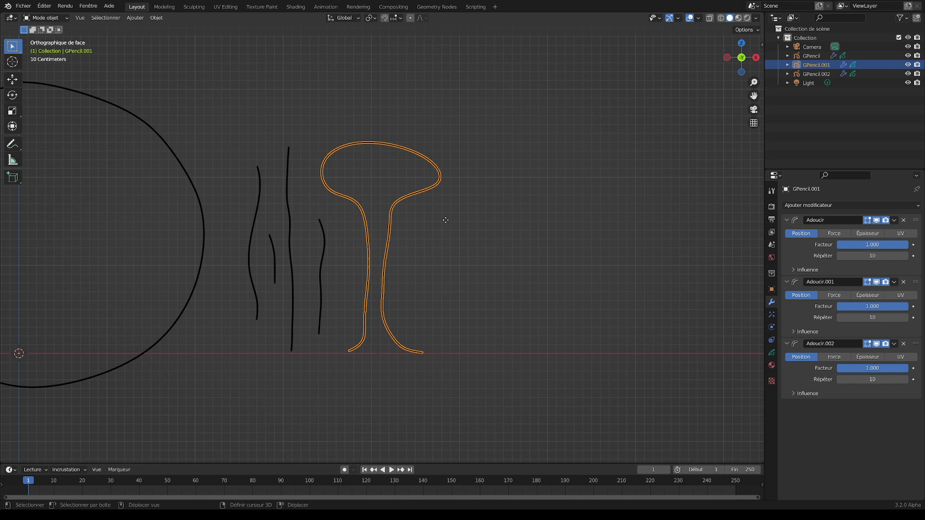
key(shift+d)
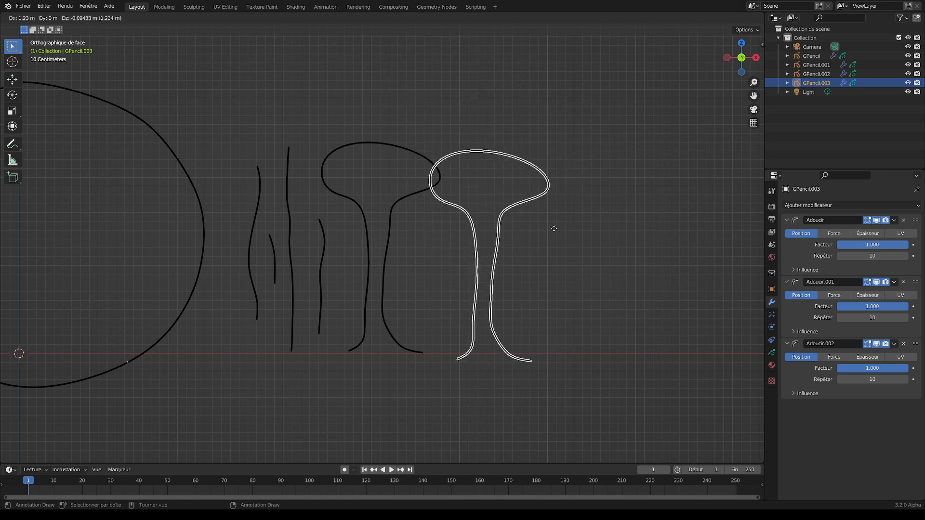
key(x)
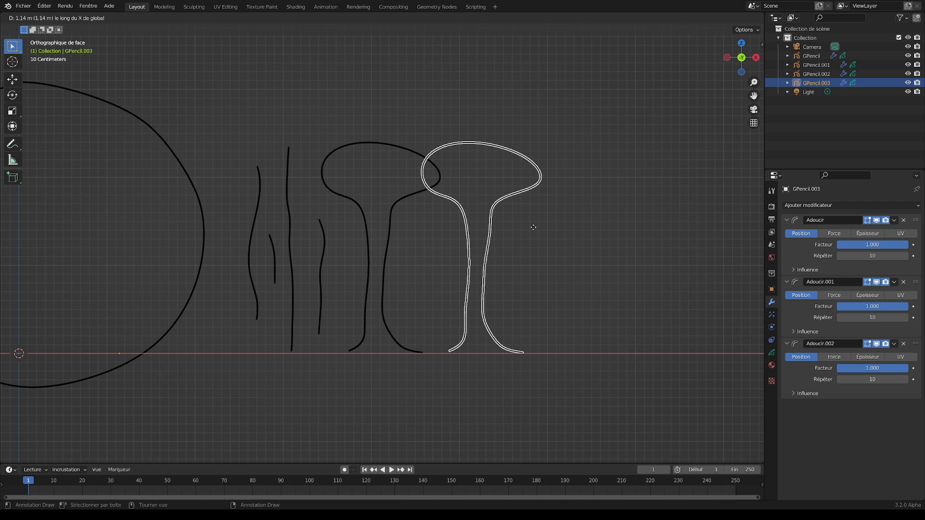
click(584, 235)
click(599, 260)
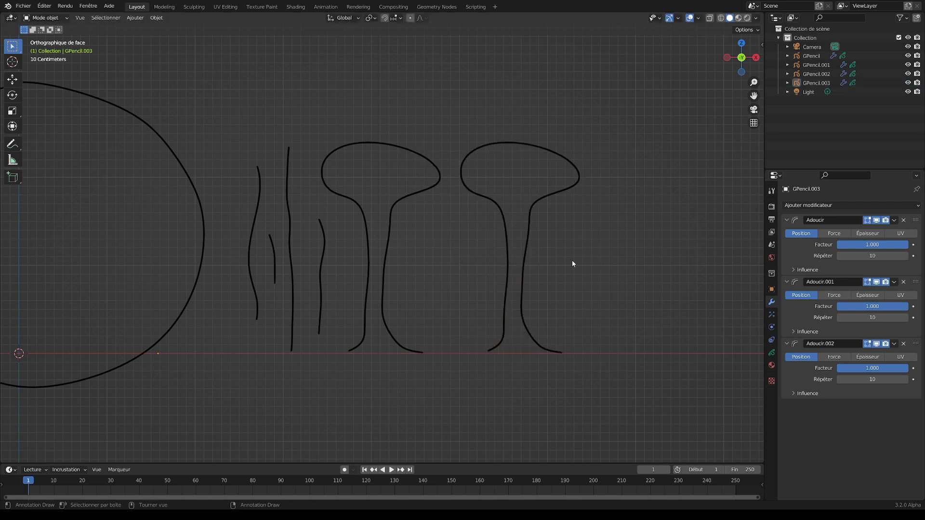
- Select the mushroom copy and the original alternately to check that they are independent objects
click(523, 239)
click(391, 207)
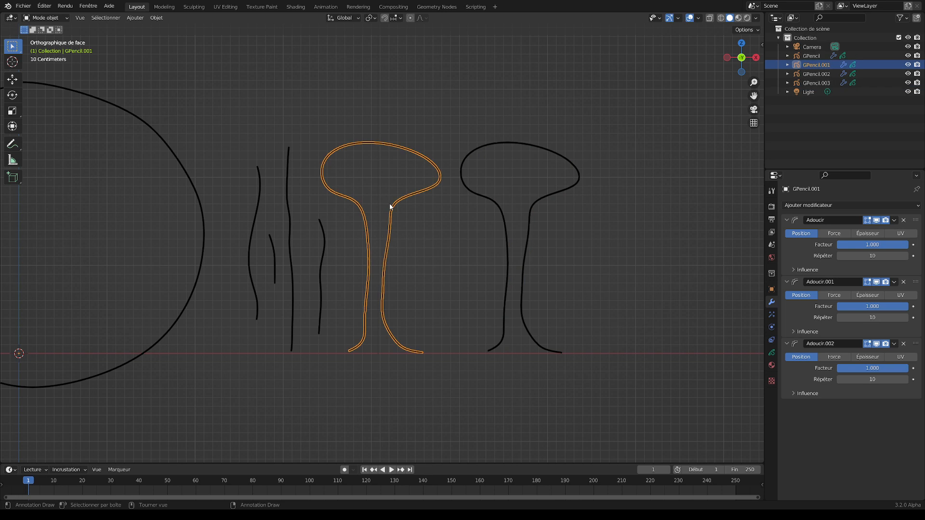
click(592, 224)
shift+middle_drag(602, 221, 455, 222)
click(383, 221)
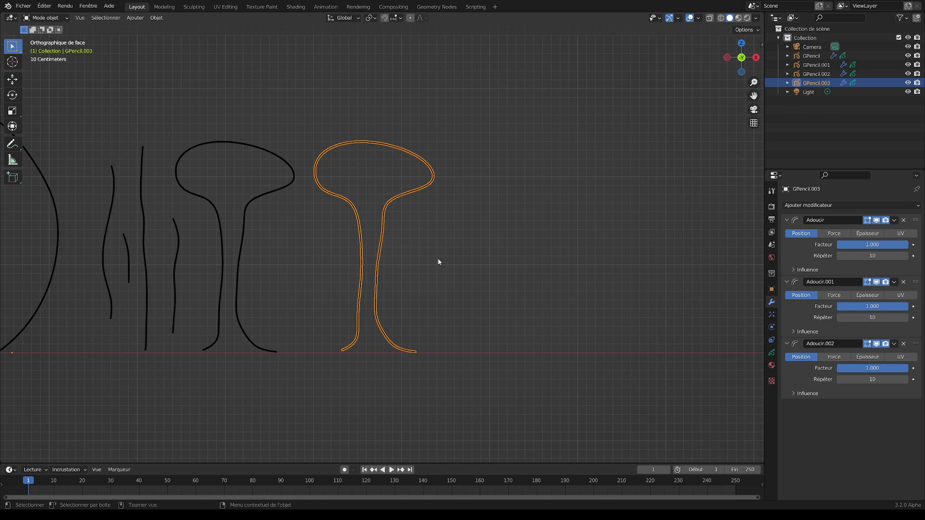
- Put the mushroom copy in Edit mode and duplicate its stroke about 1.5 m along the X axis
click(409, 258)
click(376, 242)
click(46, 18)
click(44, 37)
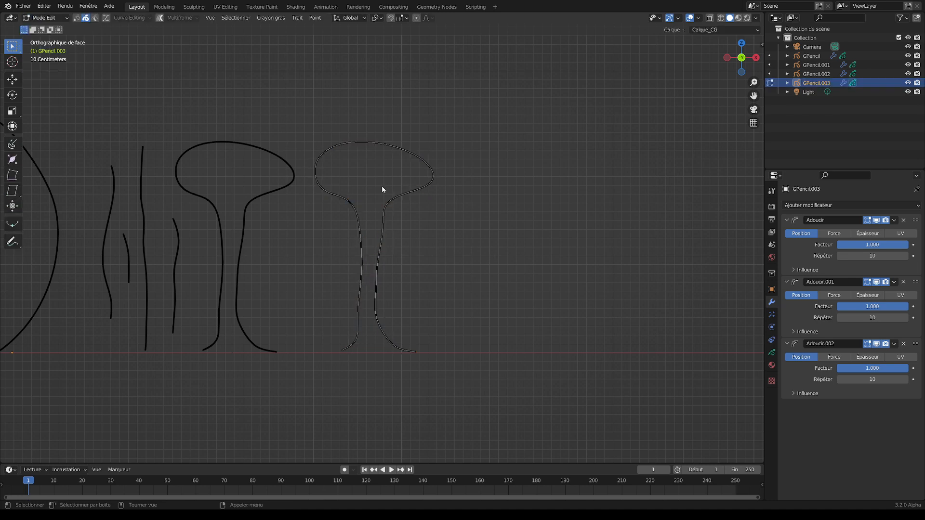
click(394, 201)
key(g)
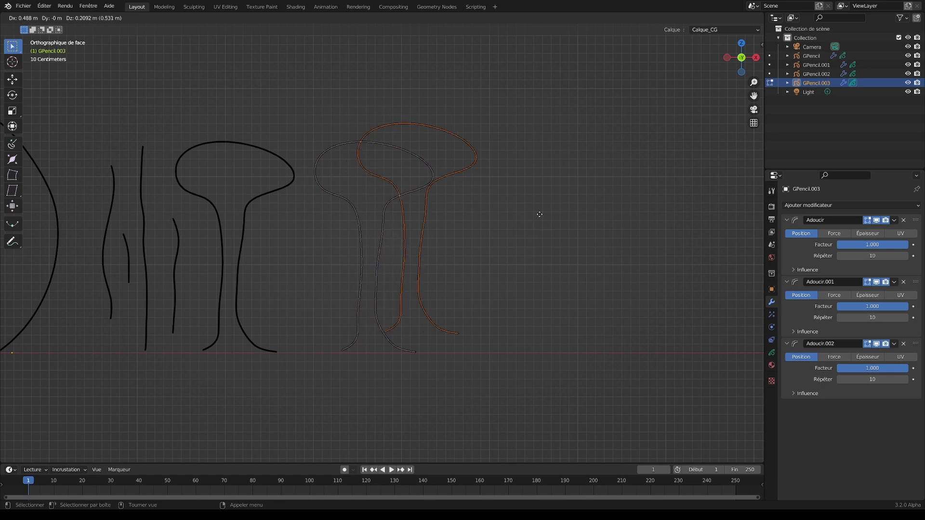
key(x)
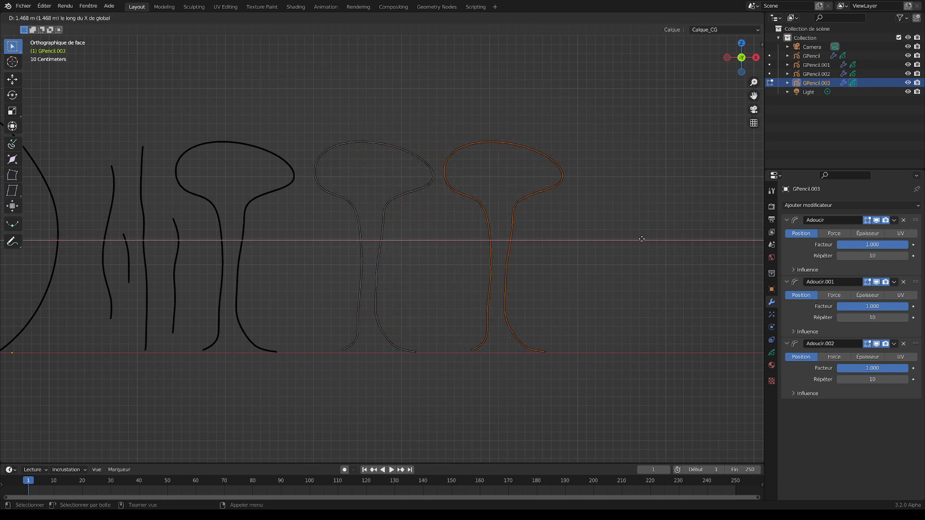
click(641, 239)
- Return to Object mode and select the object holding the two duplicated mushrooms to check that they share one object
click(56, 18)
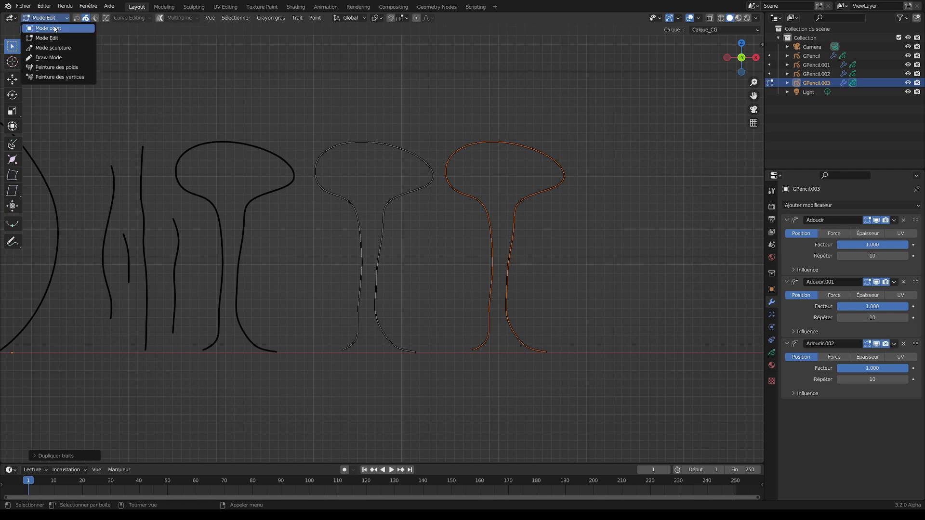
click(46, 25)
click(450, 206)
click(423, 186)
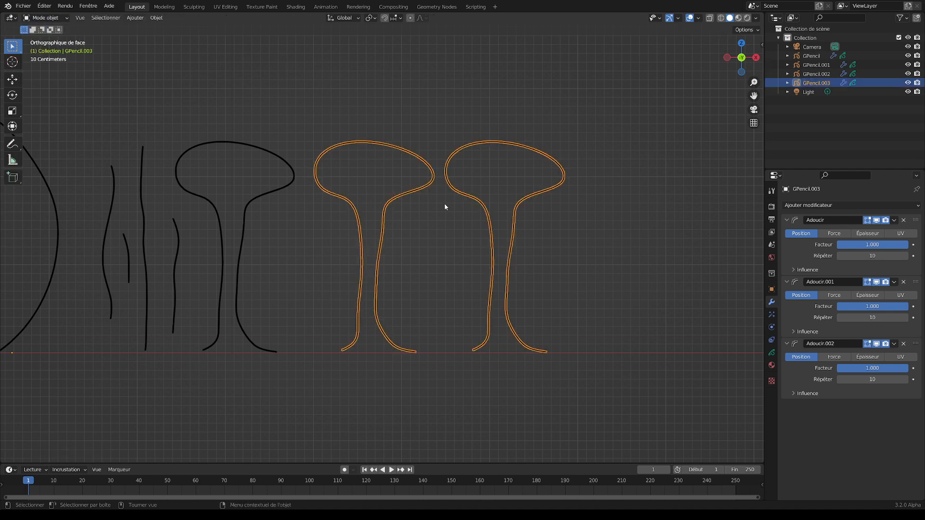
click(572, 247)
scroll(441, 237, down, 5)
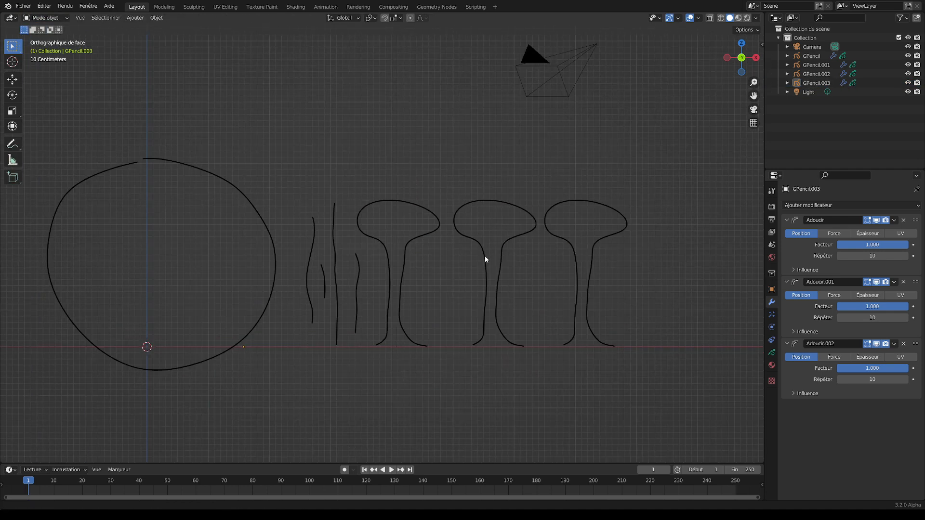
shift+middle_drag(503, 259, 500, 255)
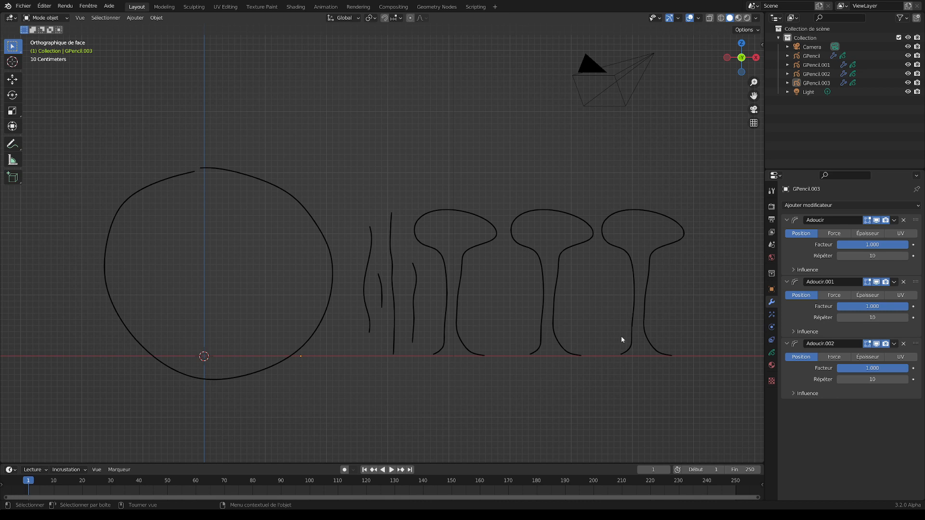
click(628, 314)
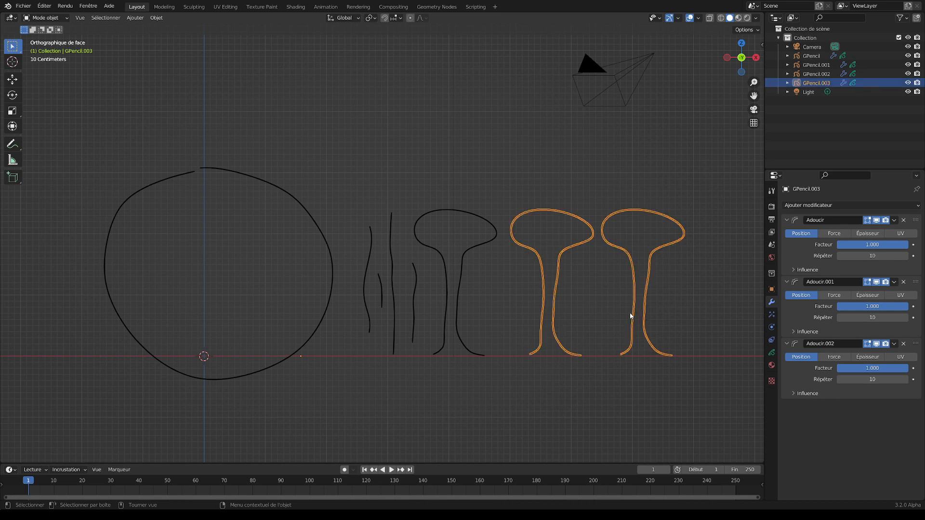
- Select the object holding the wavy vertical strokes and apply its three Adoucir modifiers
click(513, 315)
click(382, 303)
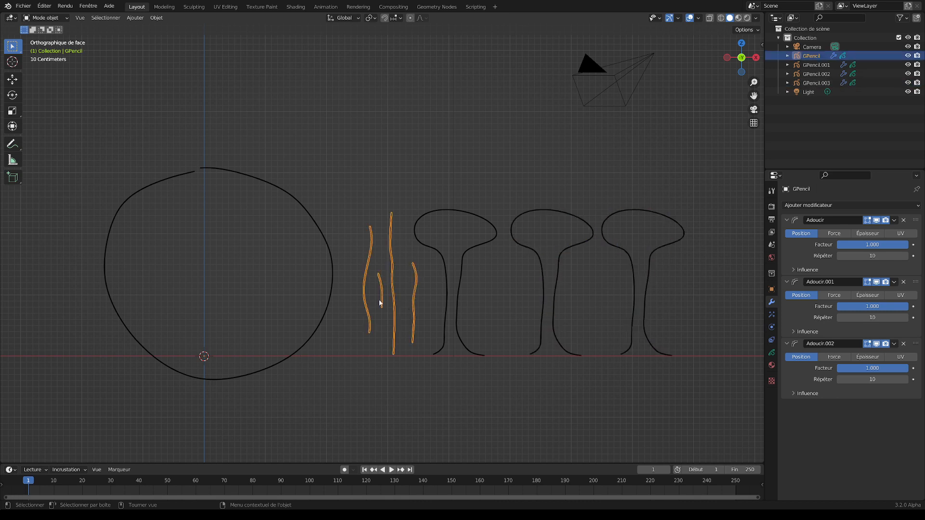
scroll(387, 302, up, 3)
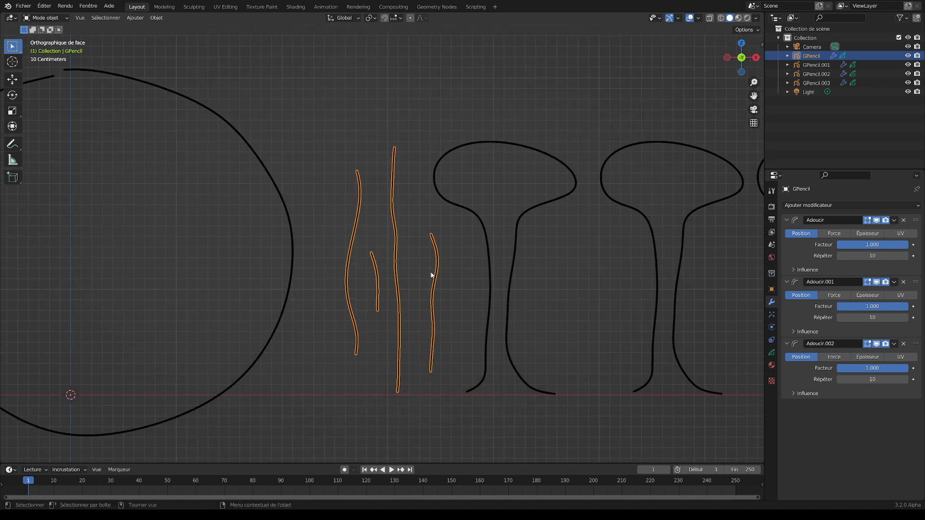
click(786, 220)
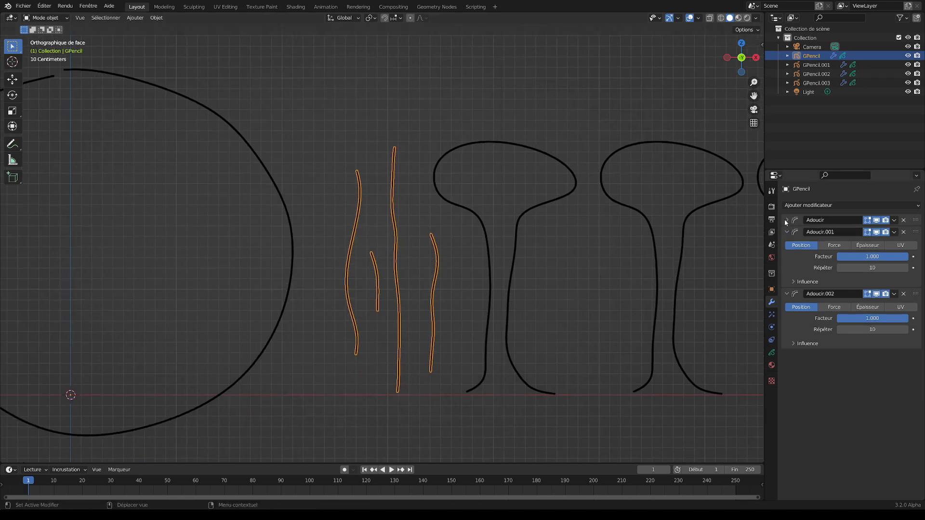
click(787, 232)
click(793, 244)
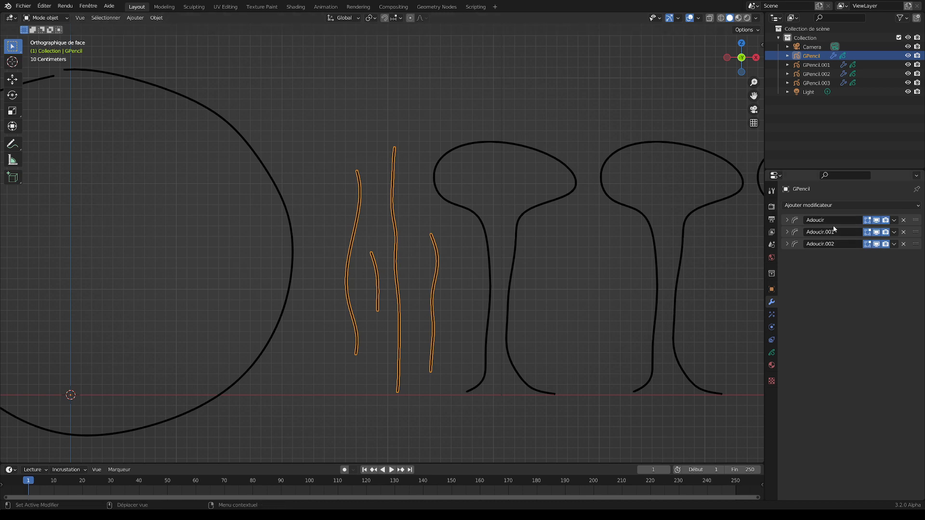
click(894, 221)
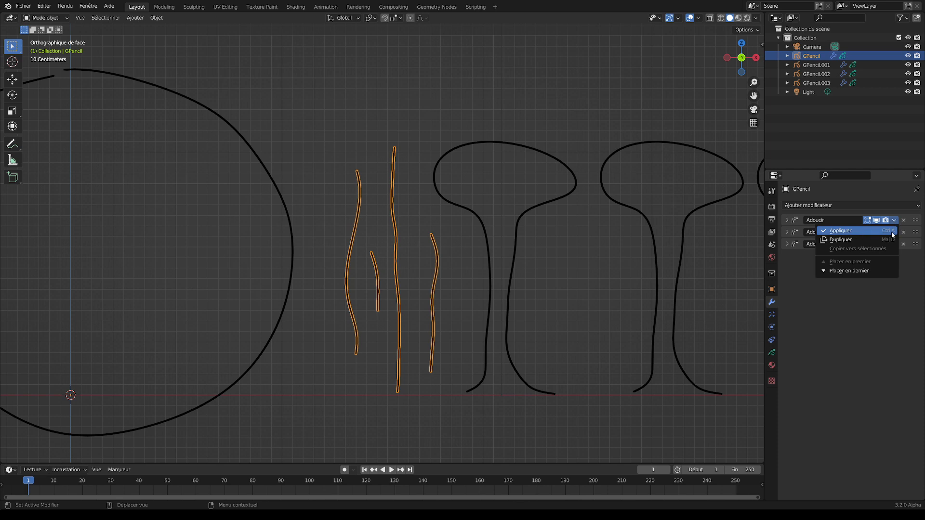
click(839, 230)
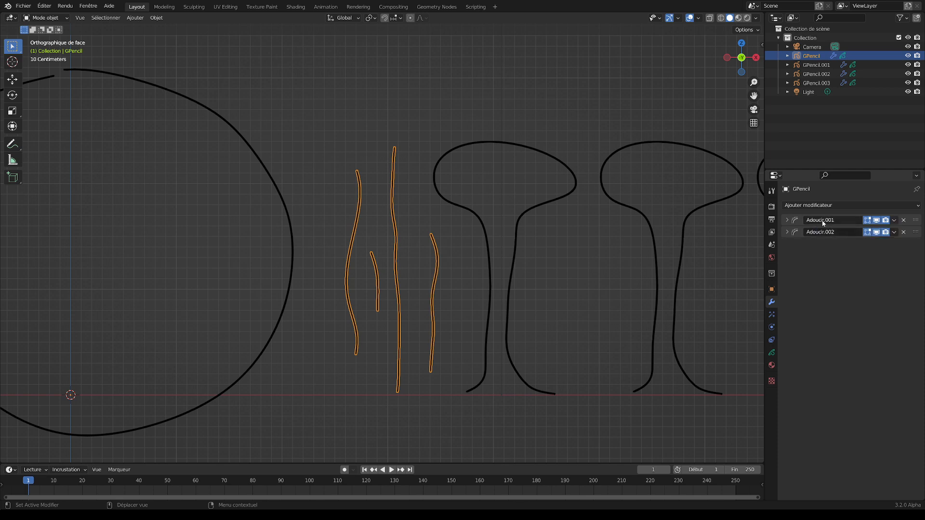
key(ctrl+a)
key(ctrl+a)
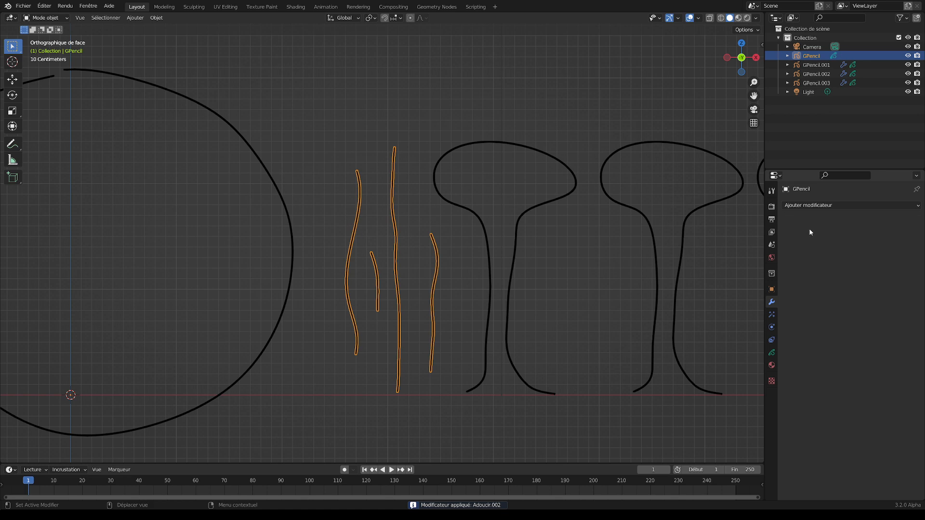
- Add a Bruit modifier to the wavy strokes object and play the animation
click(809, 206)
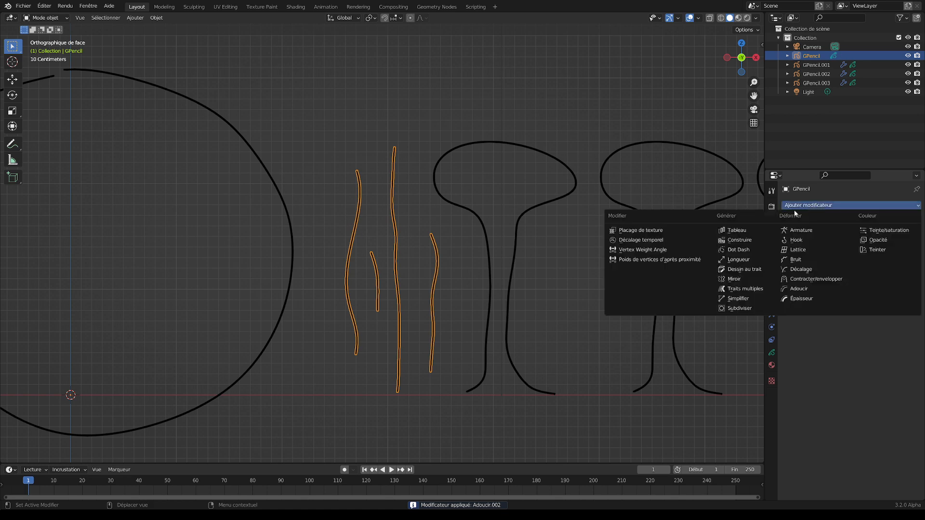
click(802, 260)
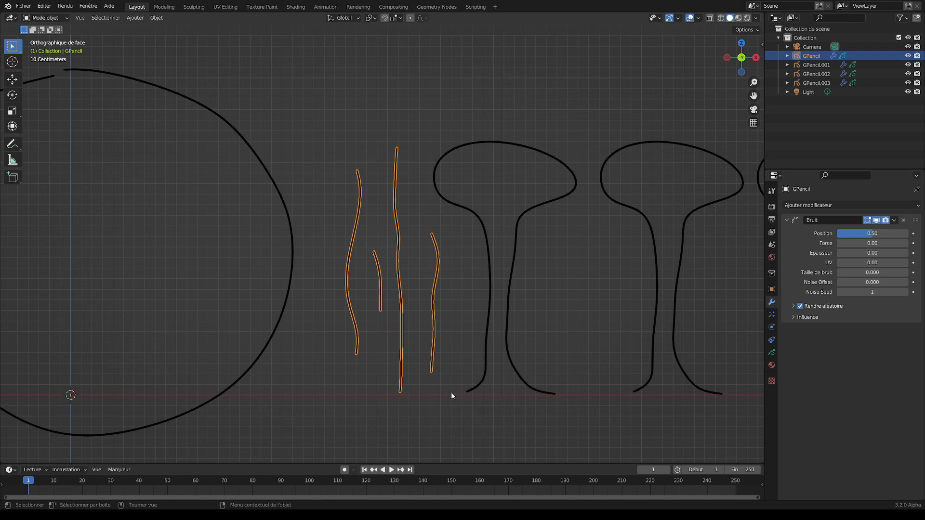
key(space)
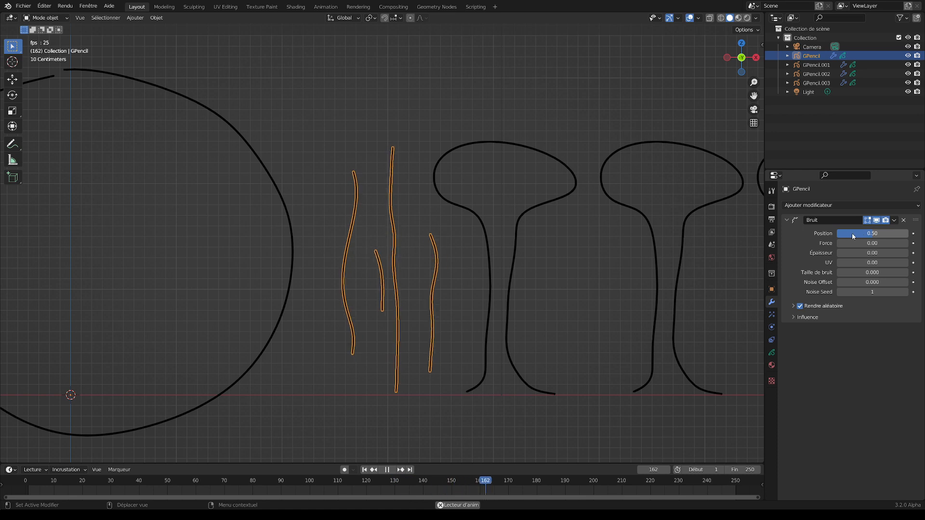
- Lower the Bruit modifier's Position to 0.07 while the animation plays, and examine the strokes up close
drag(874, 235, 846, 235)
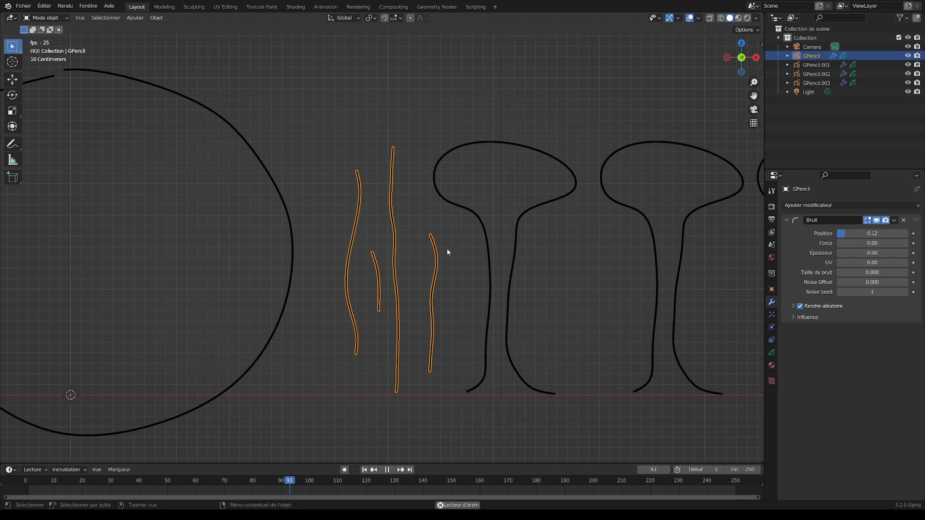
drag(844, 234, 840, 234)
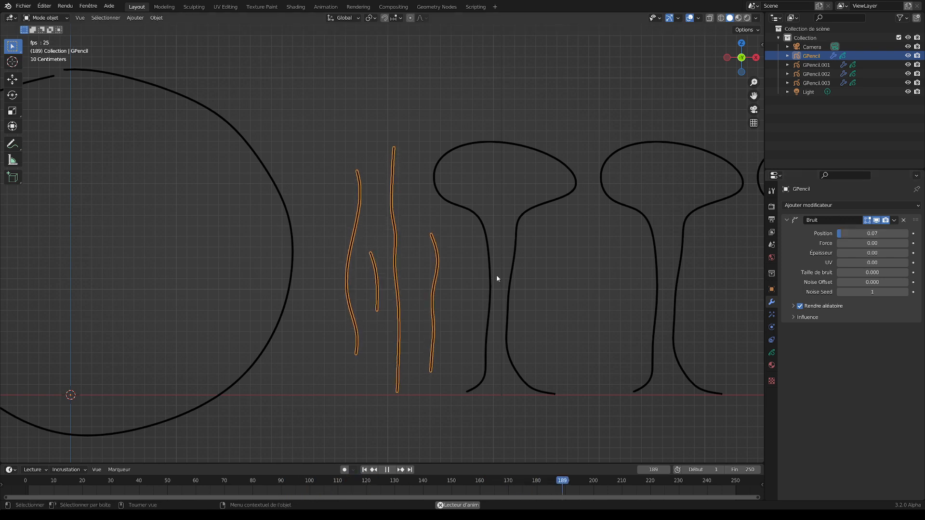
scroll(486, 280, up, 2)
scroll(491, 277, down, 1)
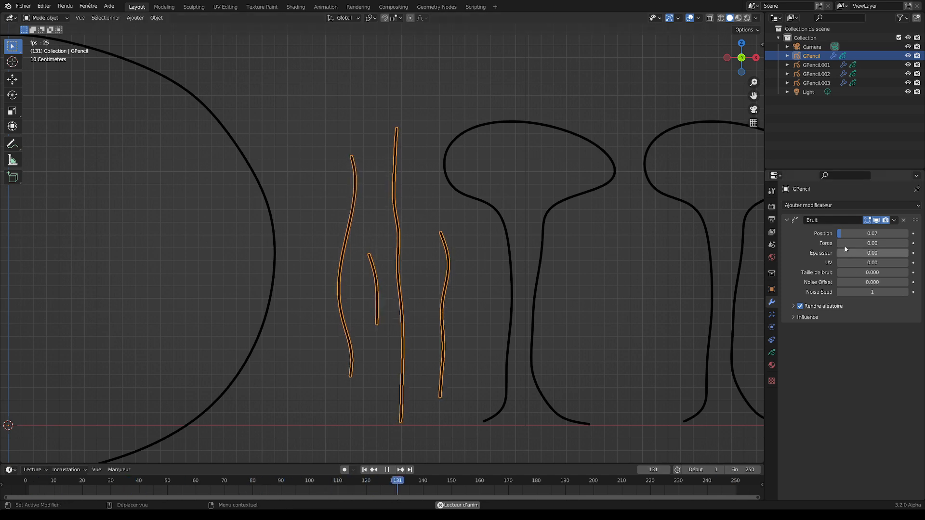
- Set the Bruit modifier's Force to 0.60 and deselect the strokes to preview the opacity noise
drag(879, 244, 921, 244)
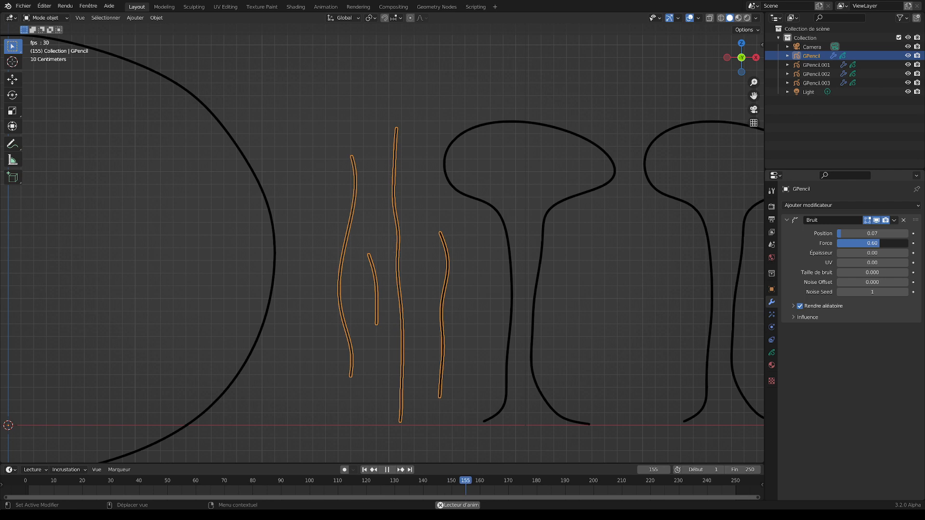
click(481, 262)
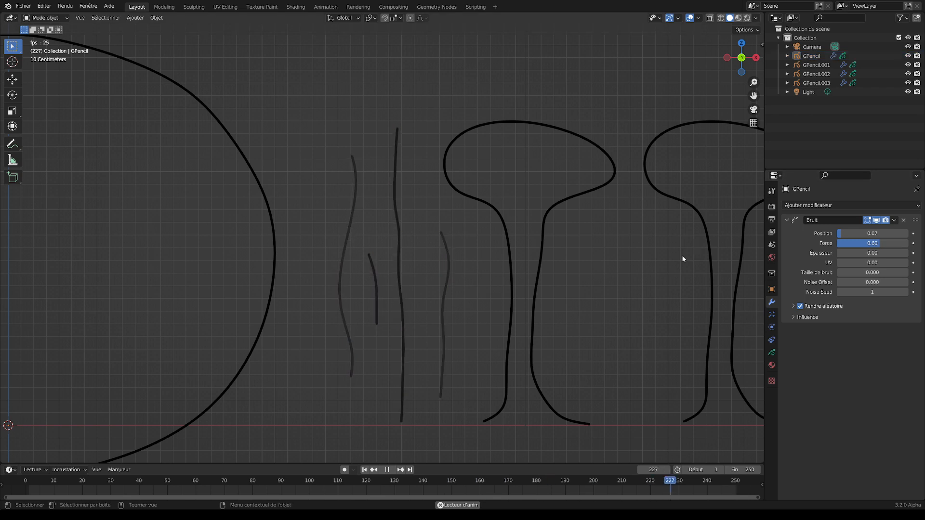
scroll(478, 291, up, 5)
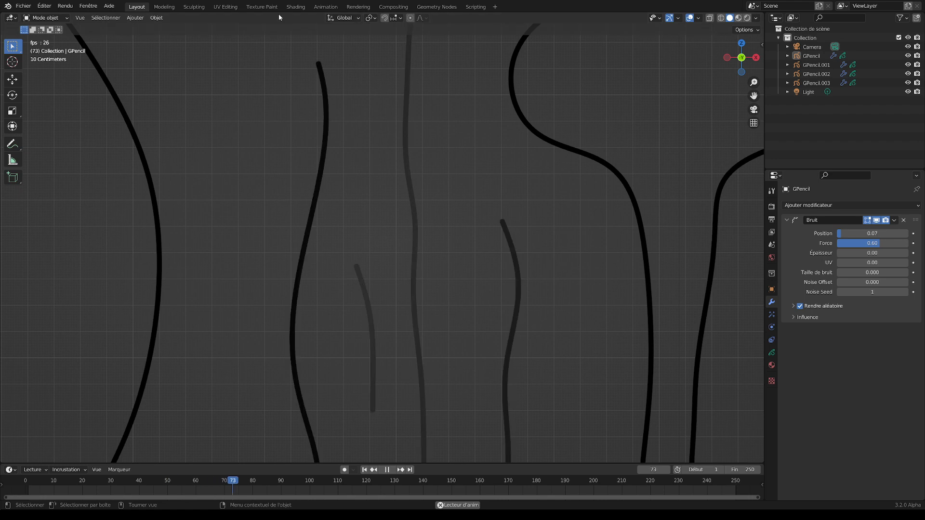
- Switch the wavy strokes to Draw Mode to view the pencil's Force setting, and return to Object mode with nothing selected
click(412, 221)
click(47, 17)
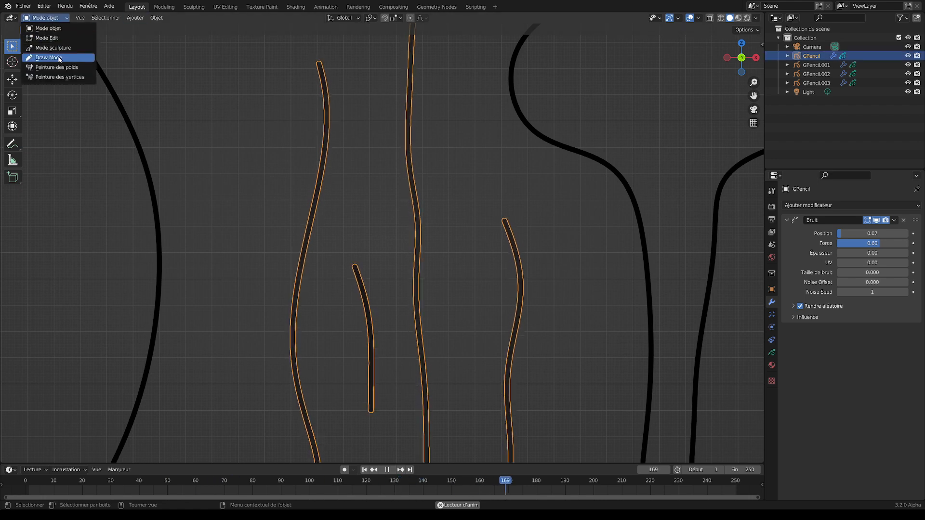
click(42, 56)
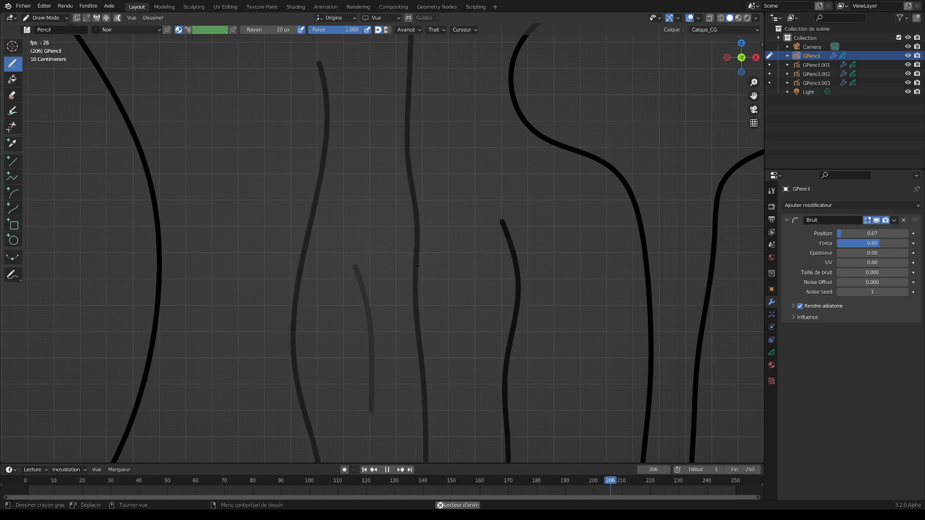
click(51, 18)
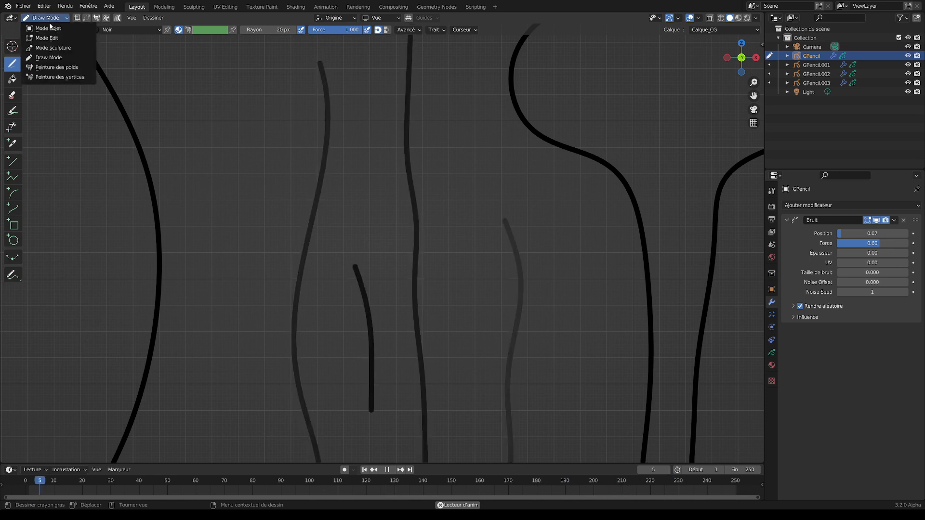
click(52, 29)
click(437, 268)
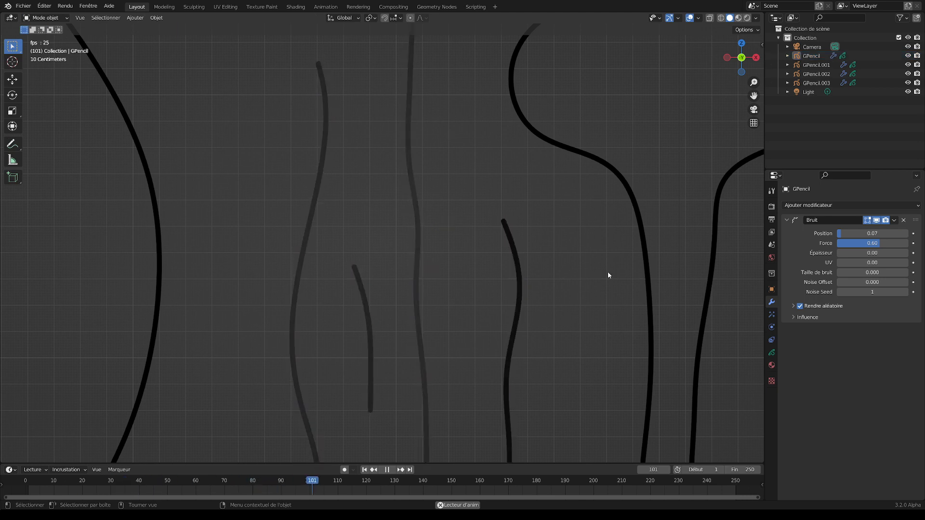
- Reset the Bruit modifier's Force to 0.00 and test an Épaisseur of about 0.51 before resetting it to 0.00
drag(870, 244, 819, 243)
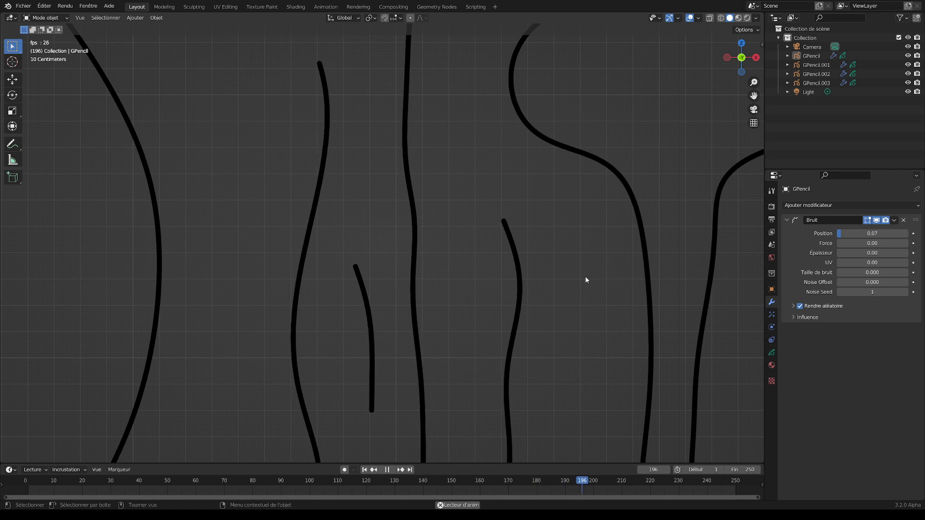
drag(849, 255, 889, 255)
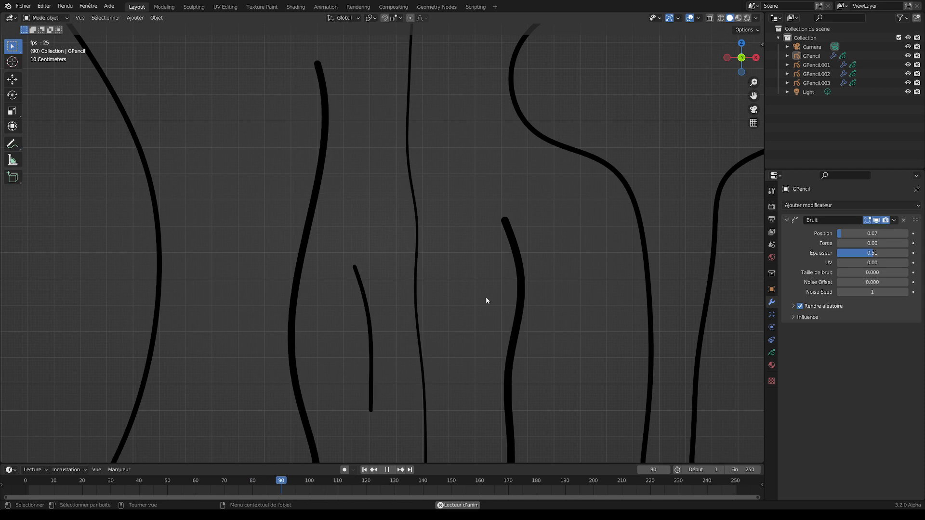
drag(867, 254, 839, 253)
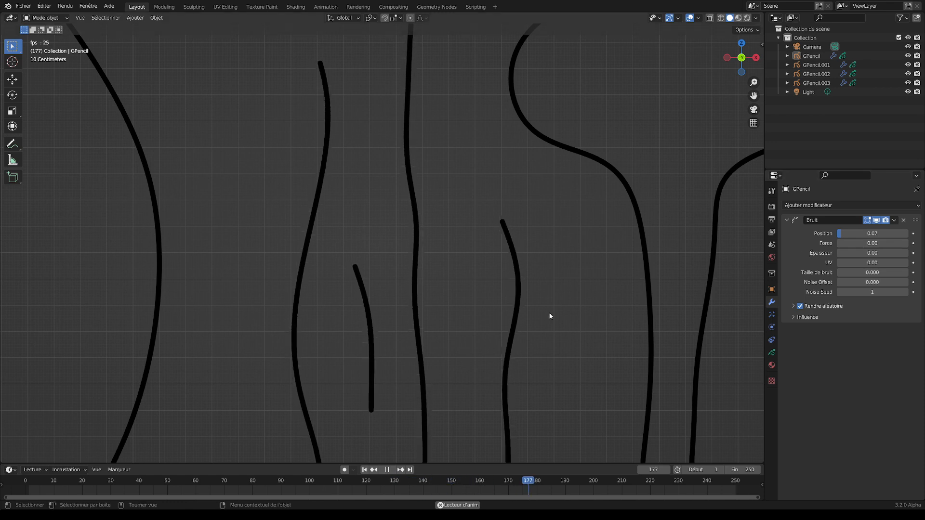
- Look into the Influence settings, expand the Rendre aléatoire options of the Bruit modifier, and set Étape/pas to 1
click(793, 306)
click(792, 306)
click(793, 317)
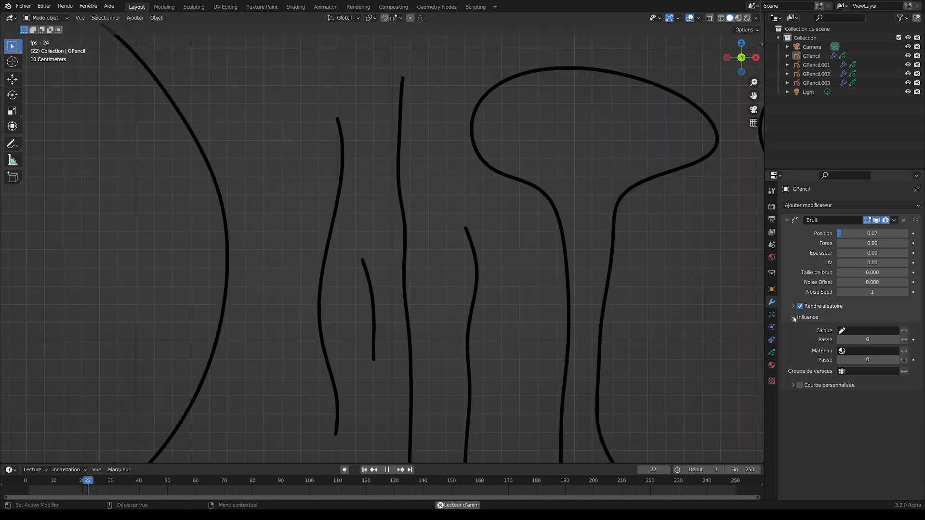
click(793, 318)
click(792, 306)
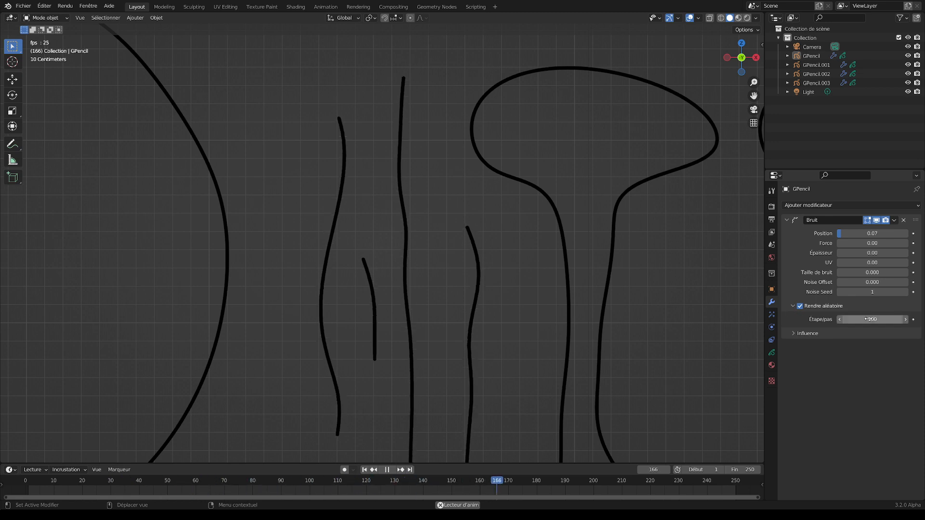
drag(891, 320, 859, 320)
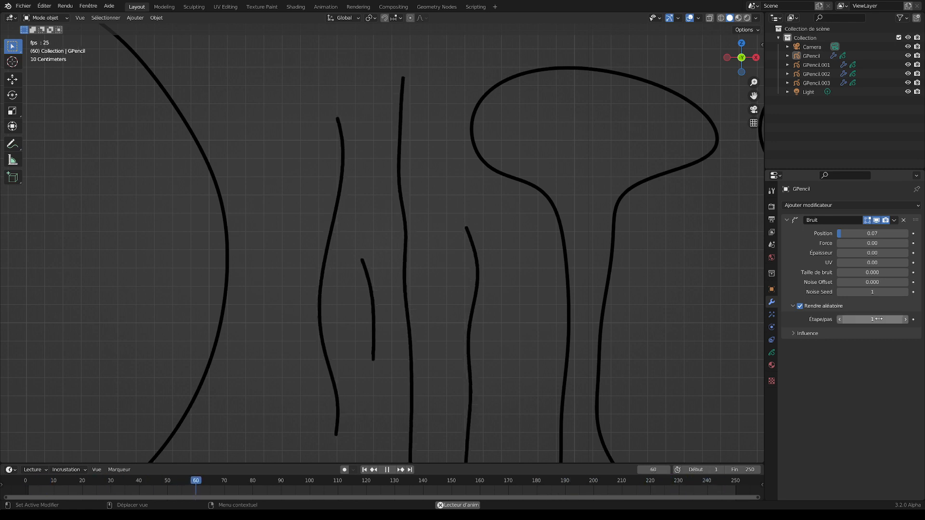
- Raise Étape/pas to 50 and play the animation from the start to observe the slower noise
drag(871, 319, 881, 320)
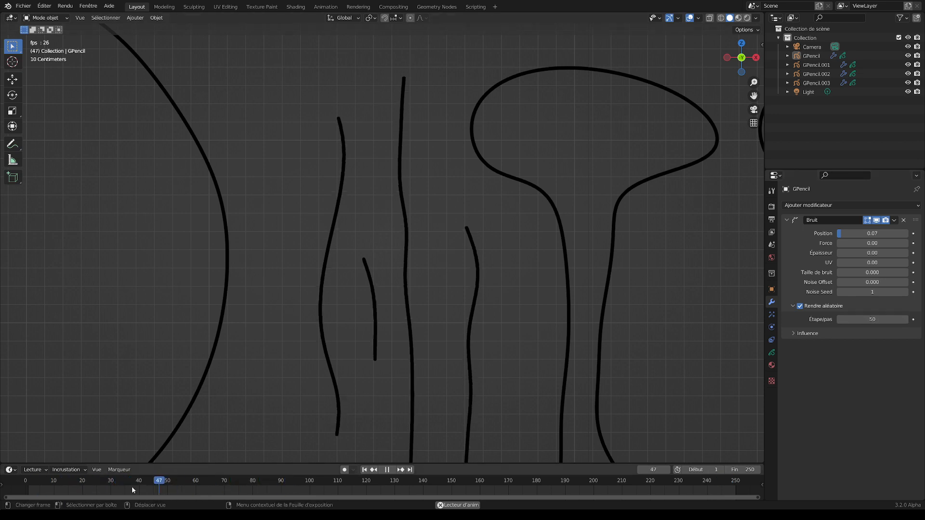
click(15, 490)
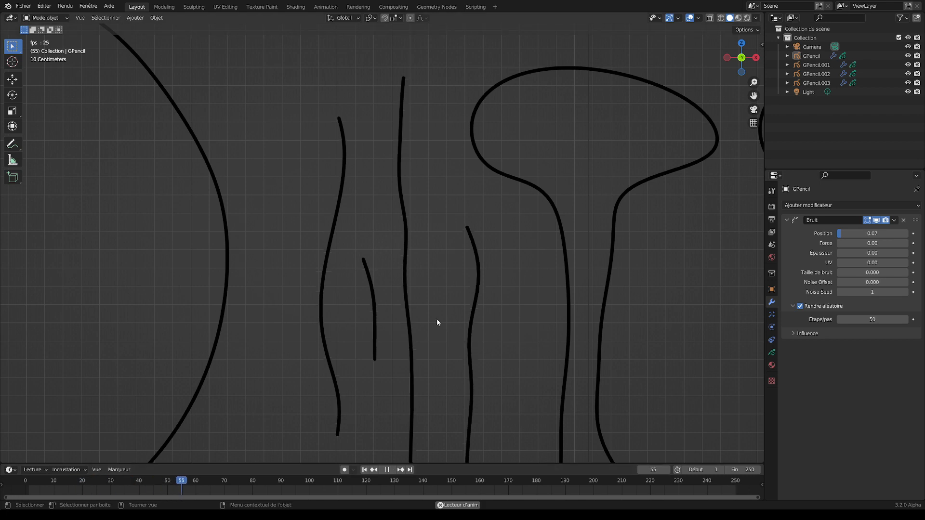
key(space)
key(space)
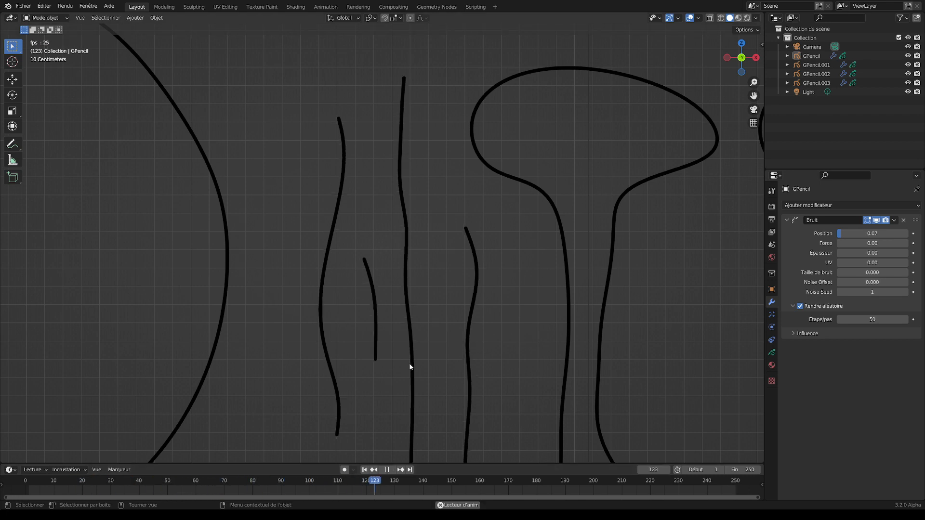
- Stop the playback, set Étape/pas to 10, and replay the animation from frame 1
key(space)
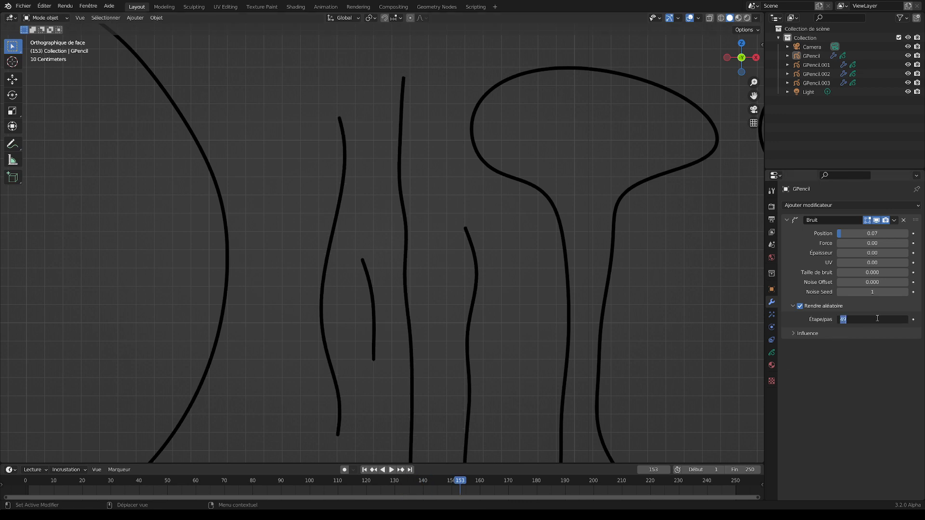
key(Return)
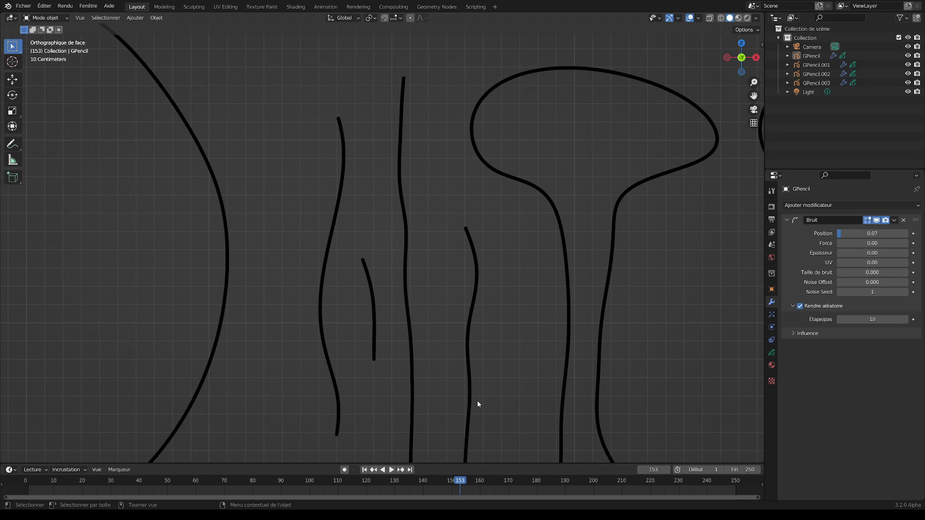
key(shift+Left)
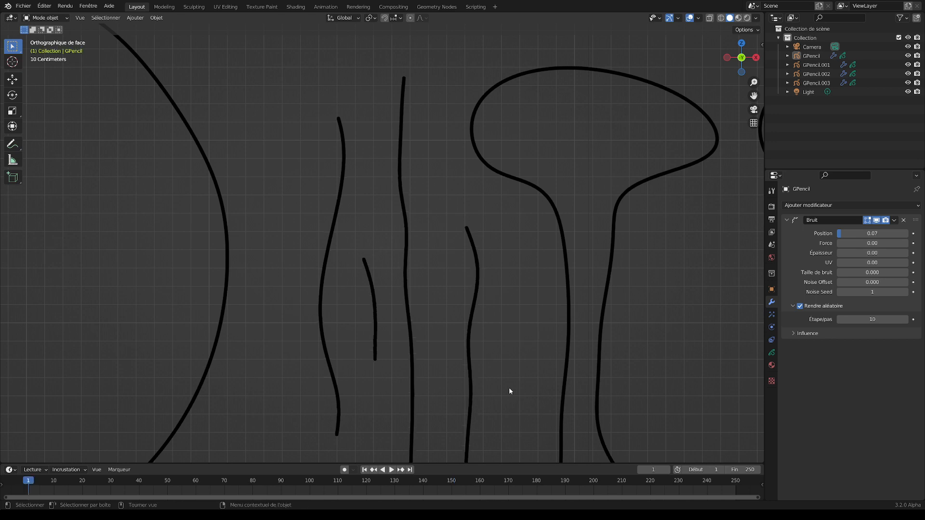
key(space)
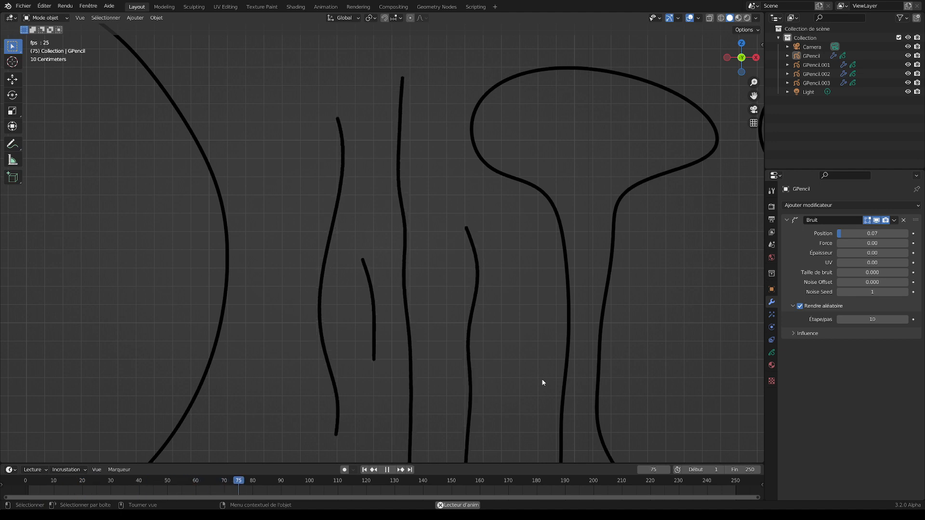
- Stop the playback and set the Bruit modifier's Étape/pas to 5
key(space)
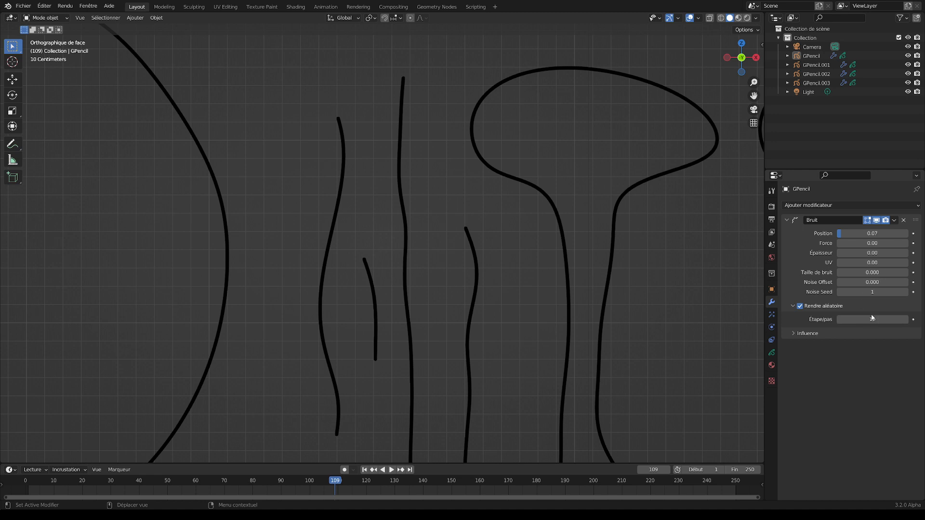
key(Return)
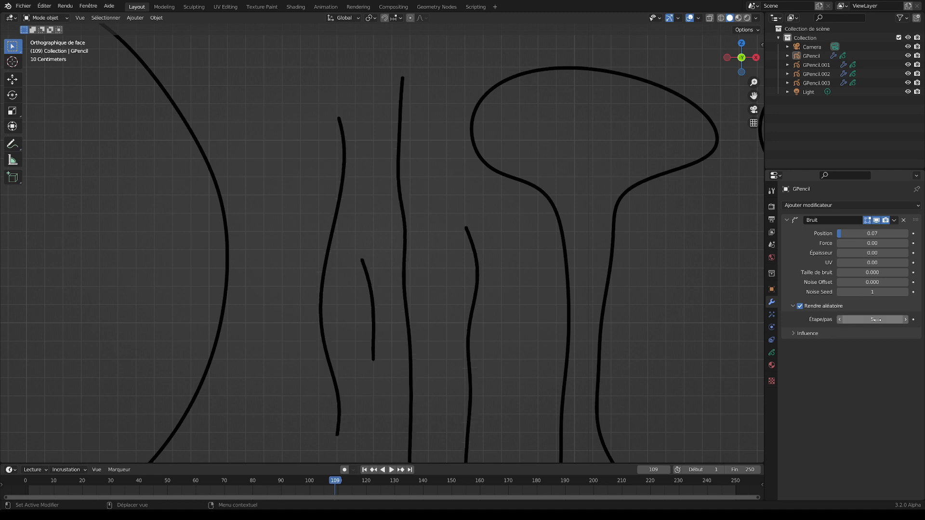
- Play the animation twice to observe the line wobble across the whole drawing, finishing stopped at frame 1
key(space)
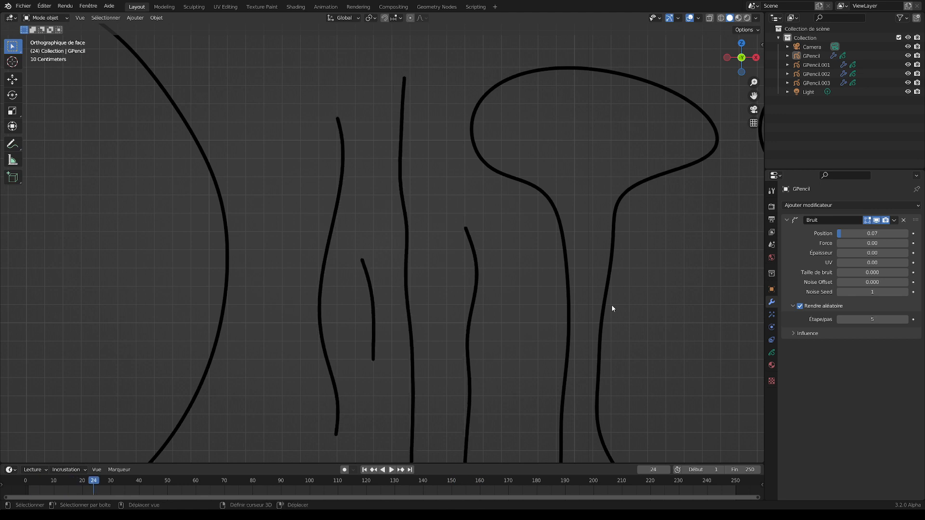
key(shift+Left)
key(space)
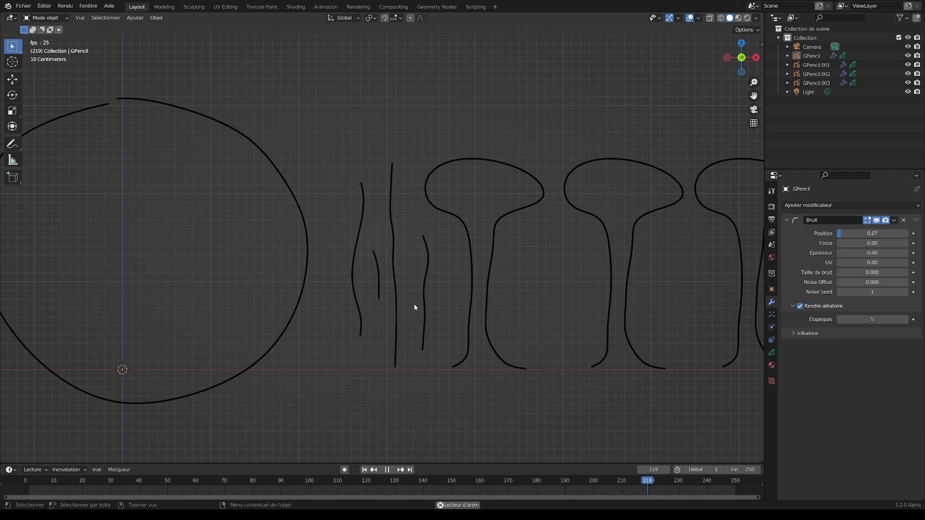
shift+middle_drag(562, 282, 482, 297)
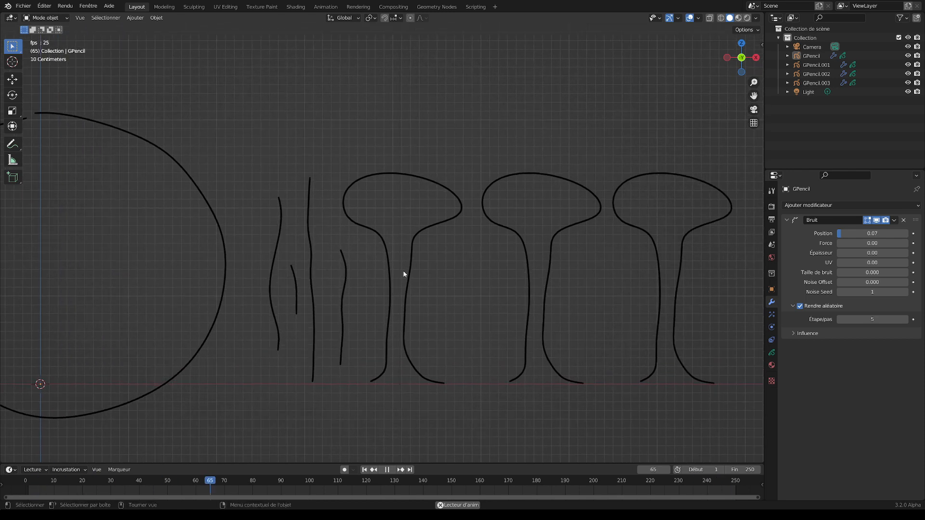
key(space)
key(shift+Left)
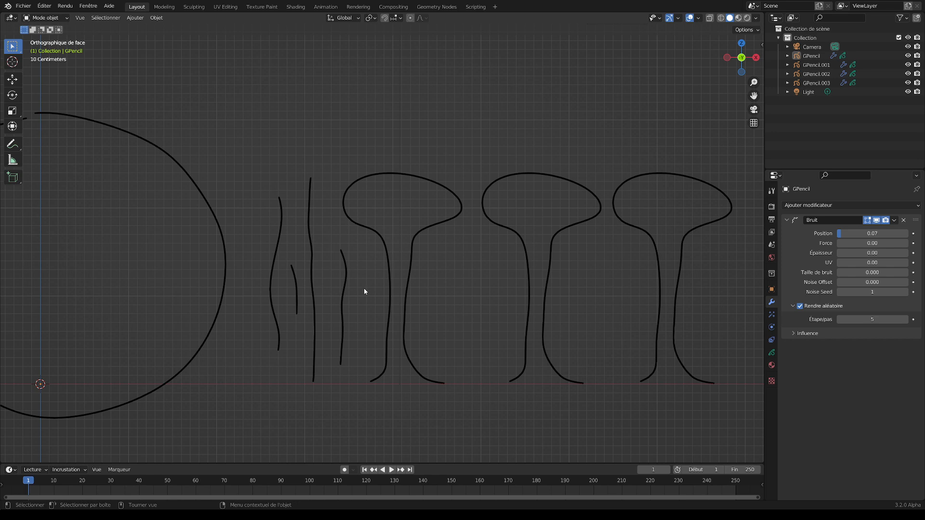
- Select the mushroom shape nearest the wavy strokes and collapse its three Adoucir modifiers
click(390, 285)
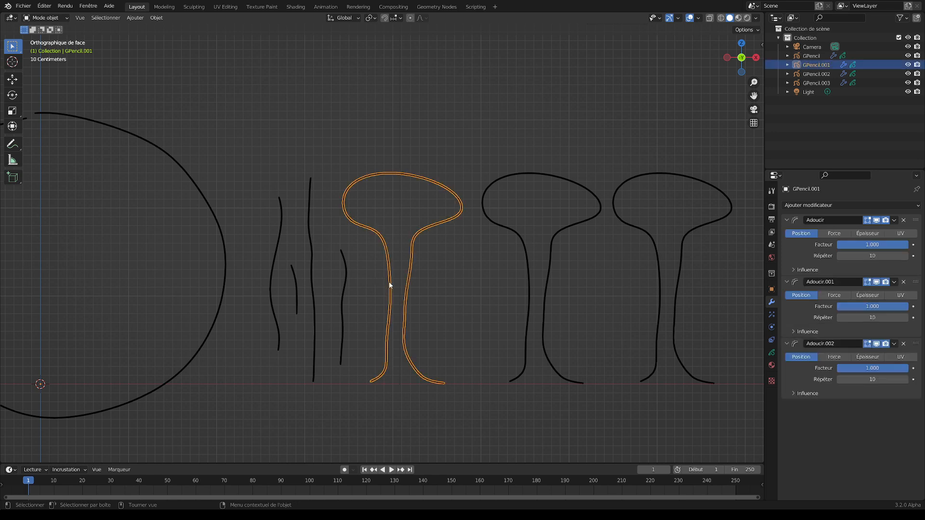
click(786, 221)
click(787, 232)
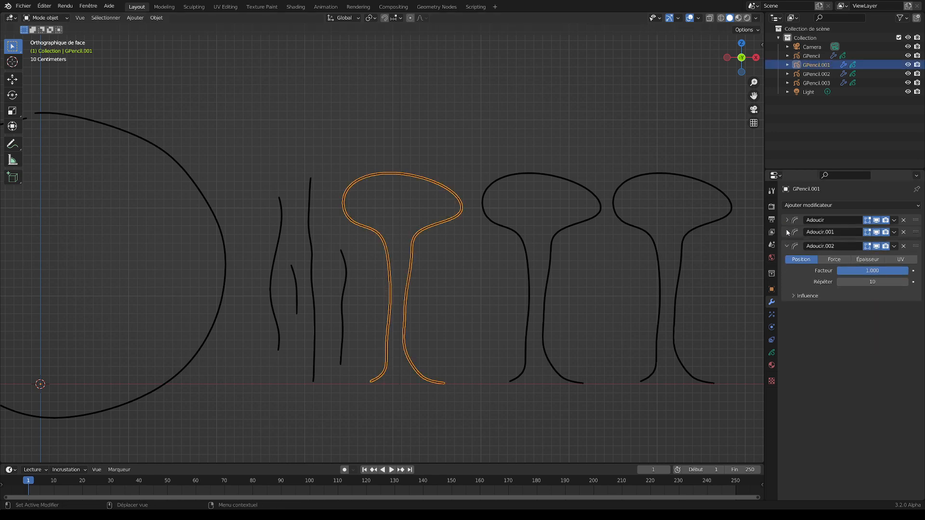
click(787, 246)
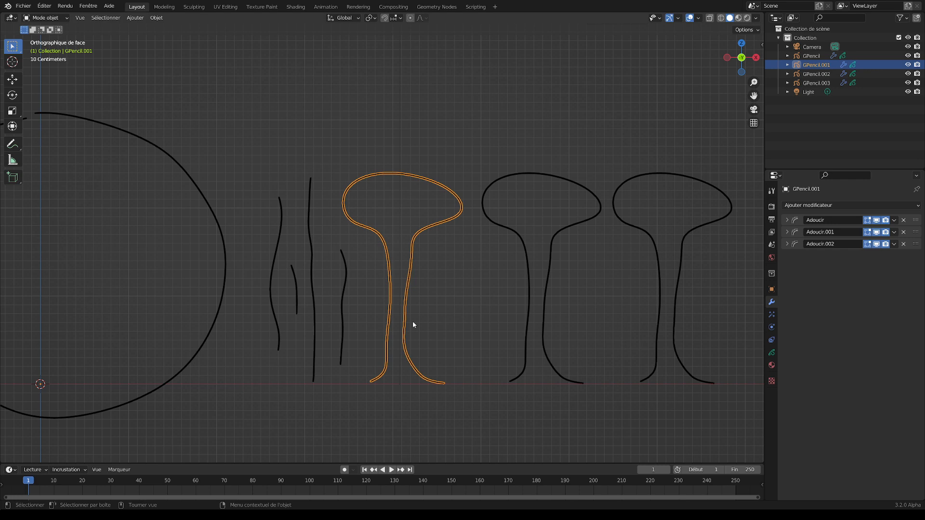
- Select only the wavy strokes object and collapse its Bruit modifier
shift+click(343, 293)
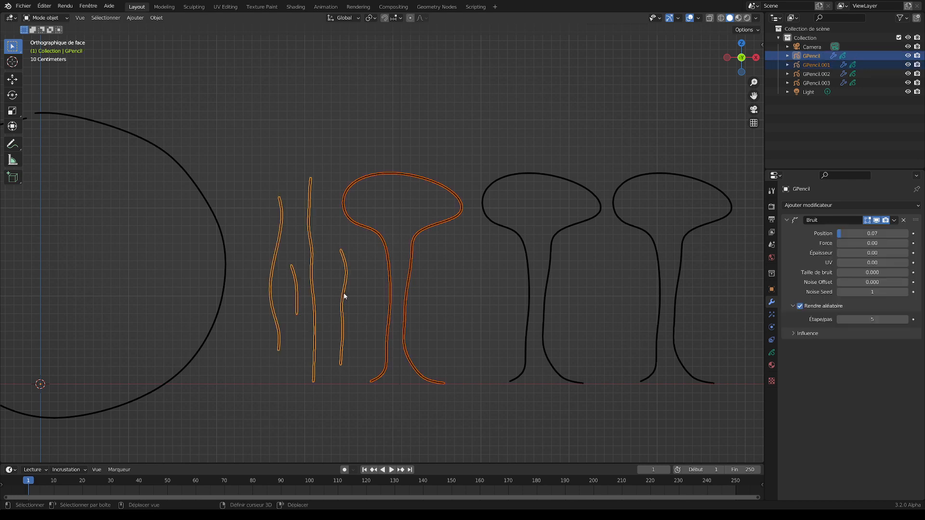
click(427, 288)
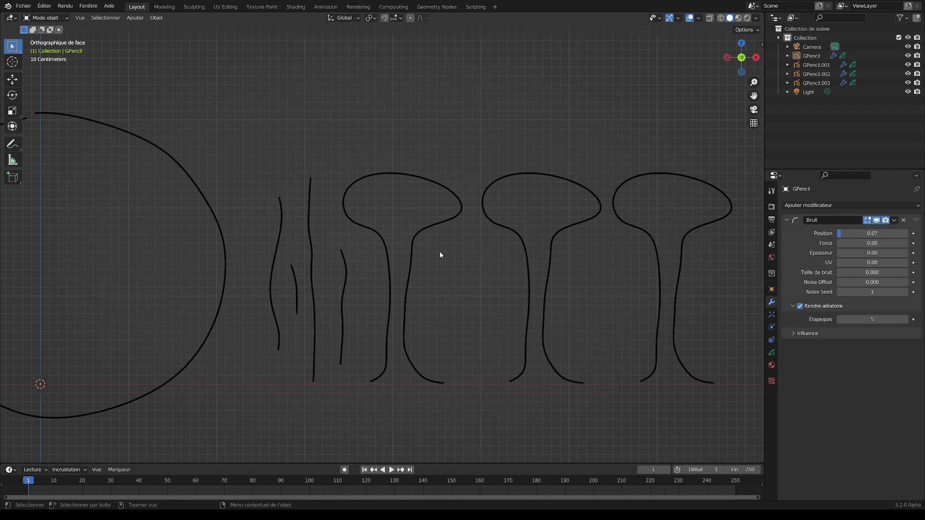
click(310, 245)
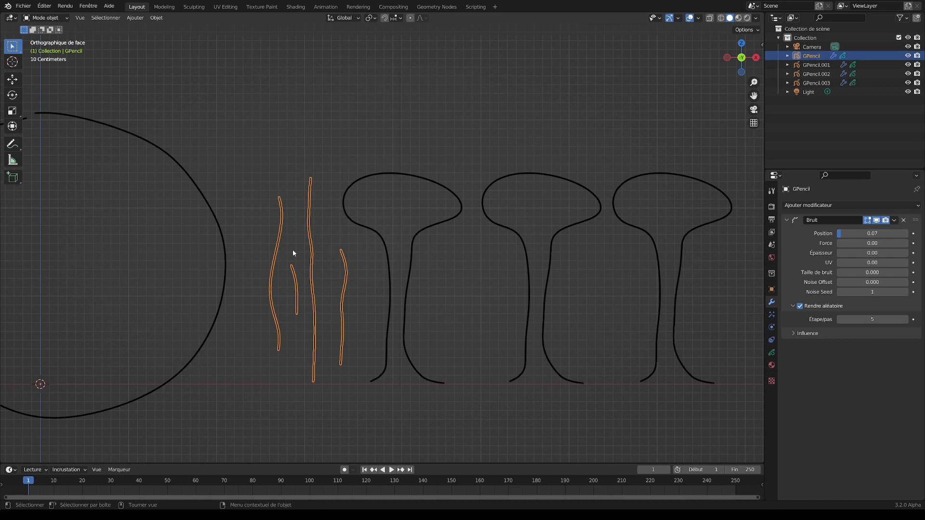
click(786, 221)
- Play the animation to compare the first mushroom shape with the wavy strokes, and return to frame 1
click(407, 279)
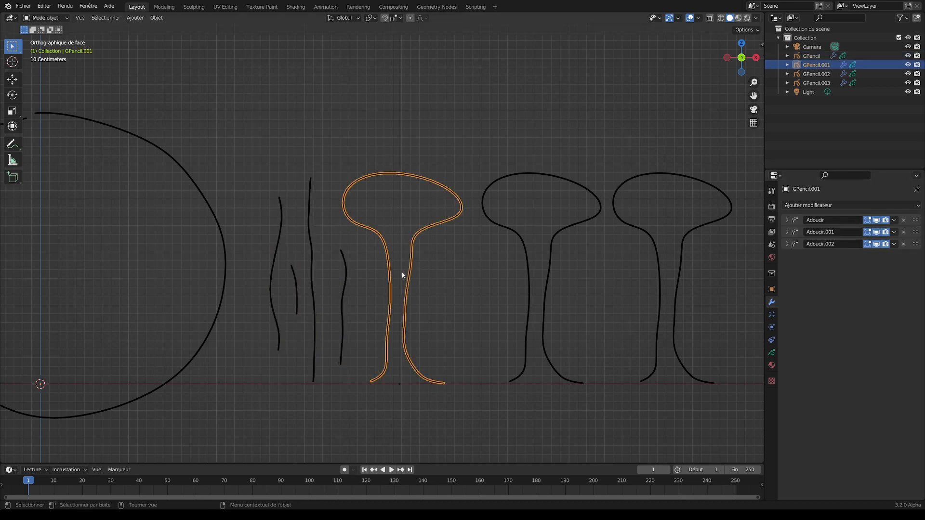
key(space)
click(444, 273)
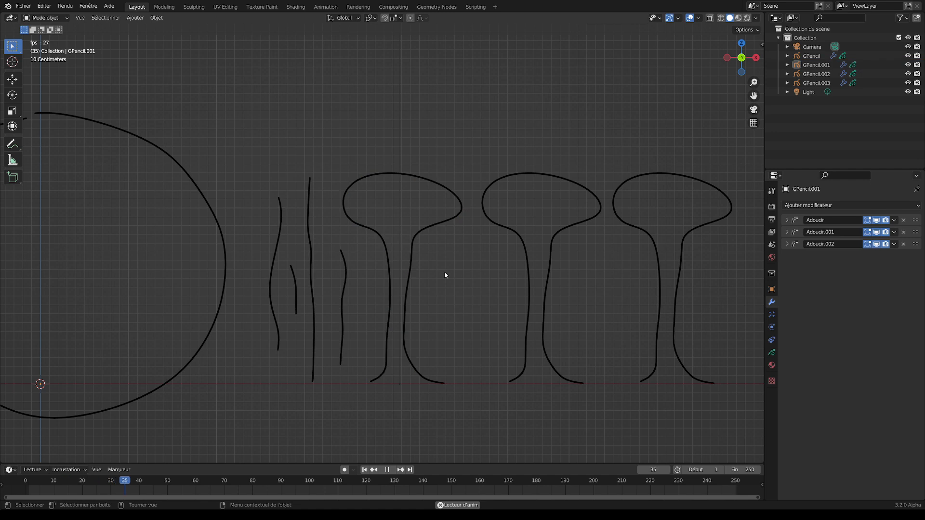
key(space)
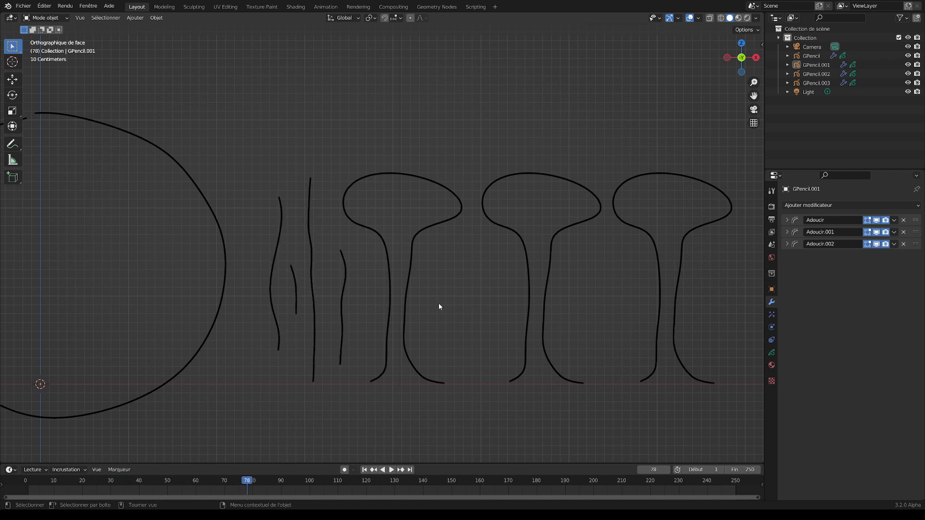
key(shift+Left)
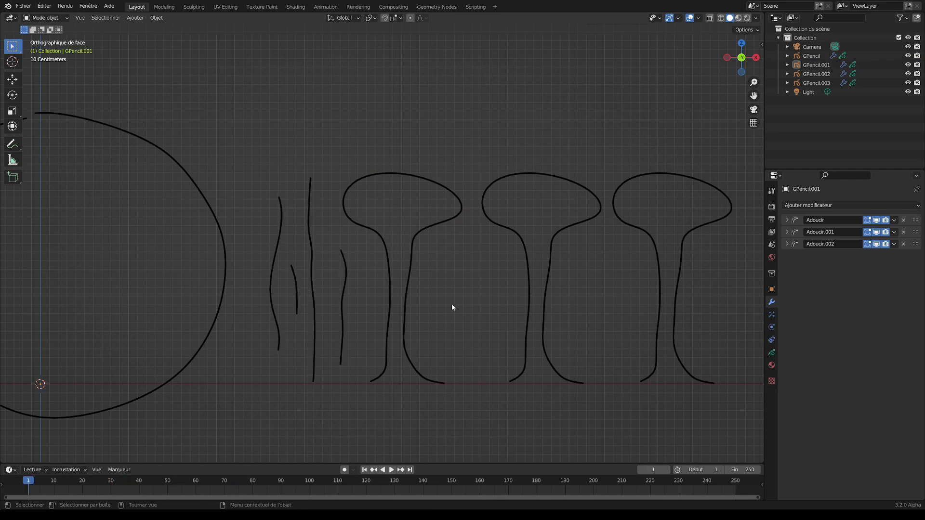
- Copy the Bruit modifier from the wavy strokes to the first mushroom shape
click(408, 291)
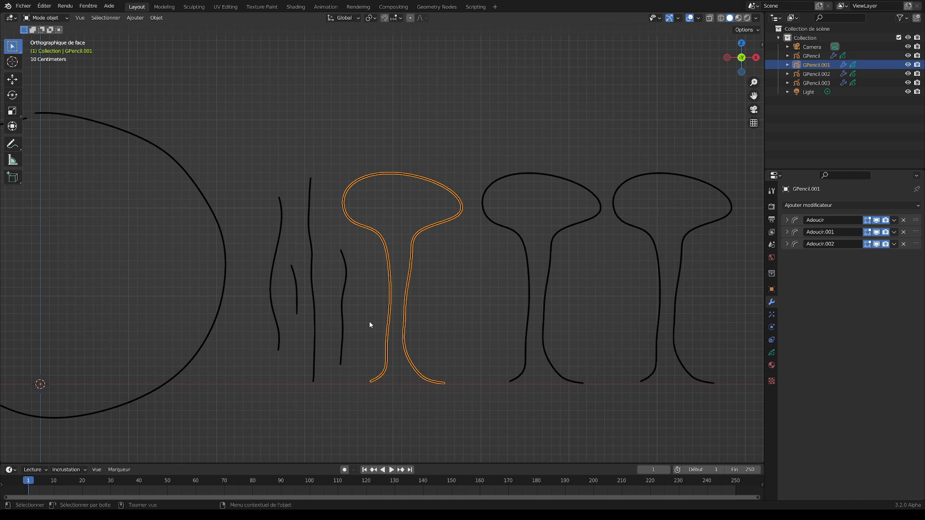
shift+click(342, 303)
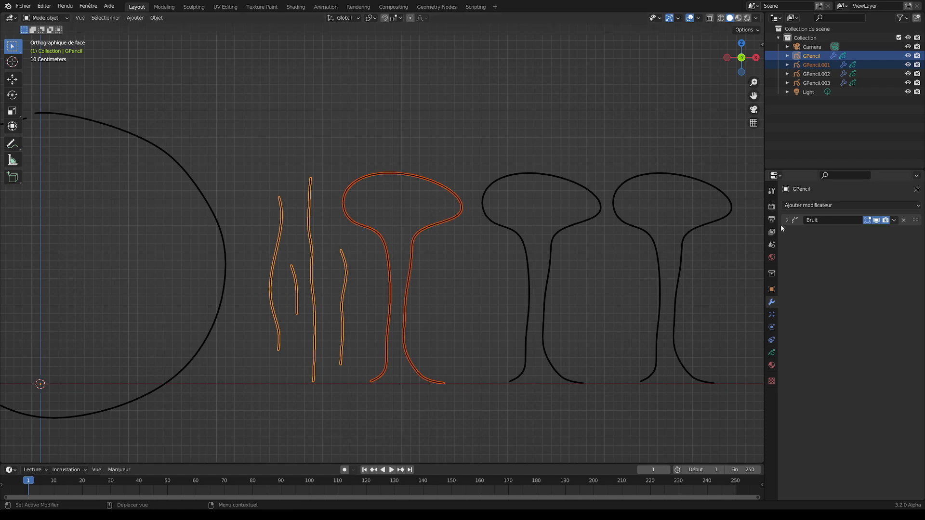
click(894, 220)
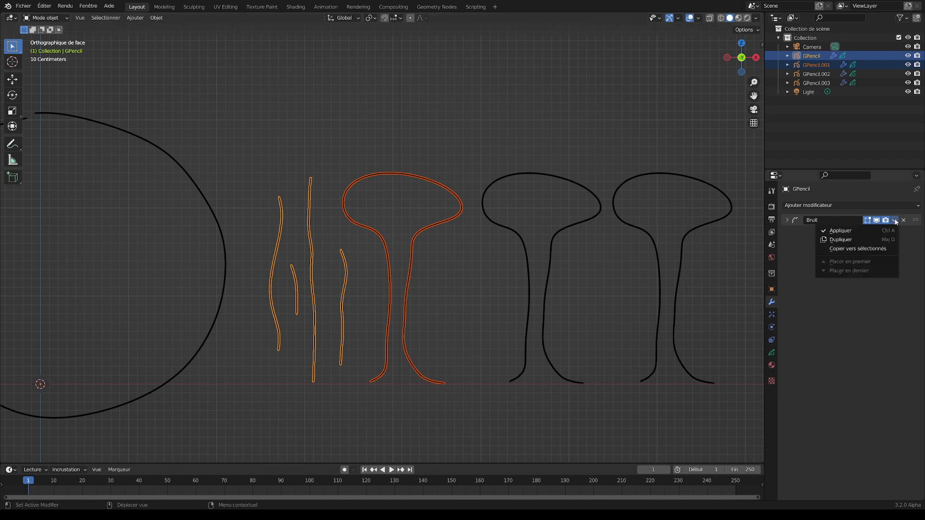
click(870, 249)
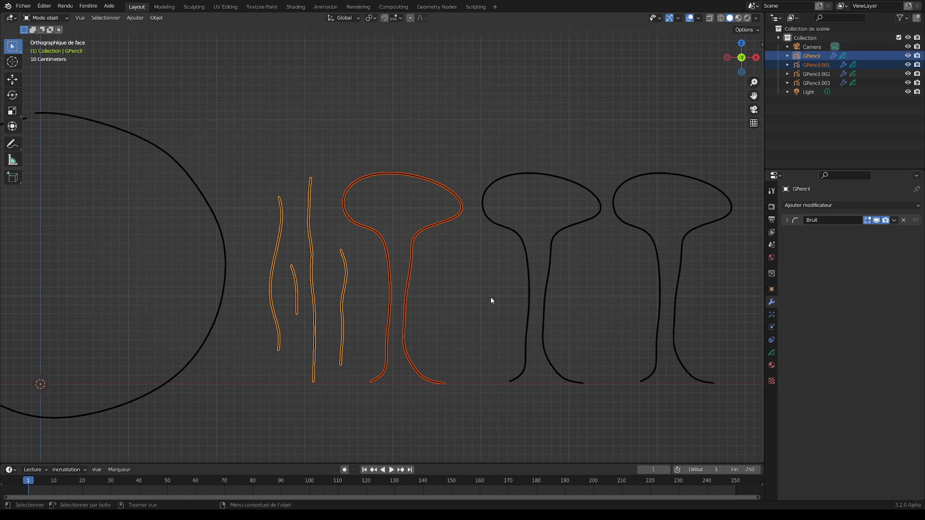
- Deselect everything, play the animation to check the first mushroom's wobble, and return to frame 1
click(453, 289)
key(space)
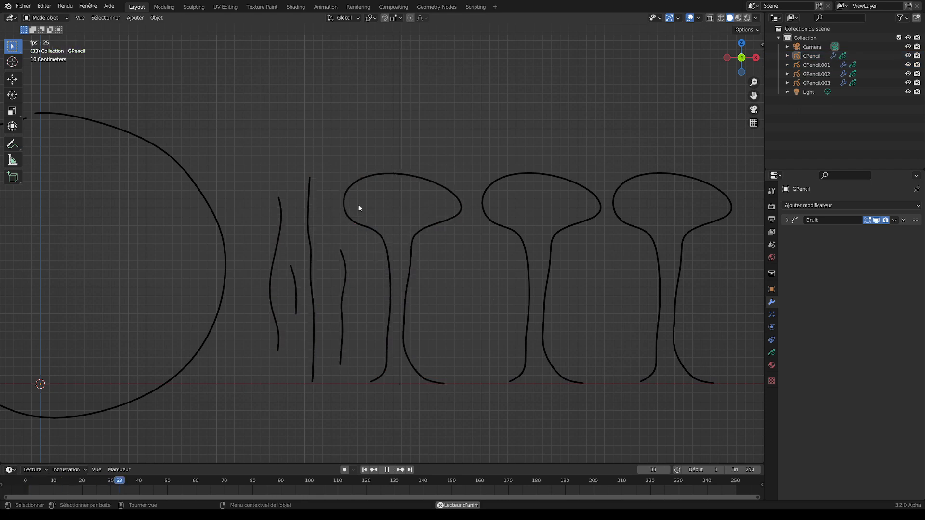
scroll(424, 260, up, 2)
scroll(400, 313, down, 2)
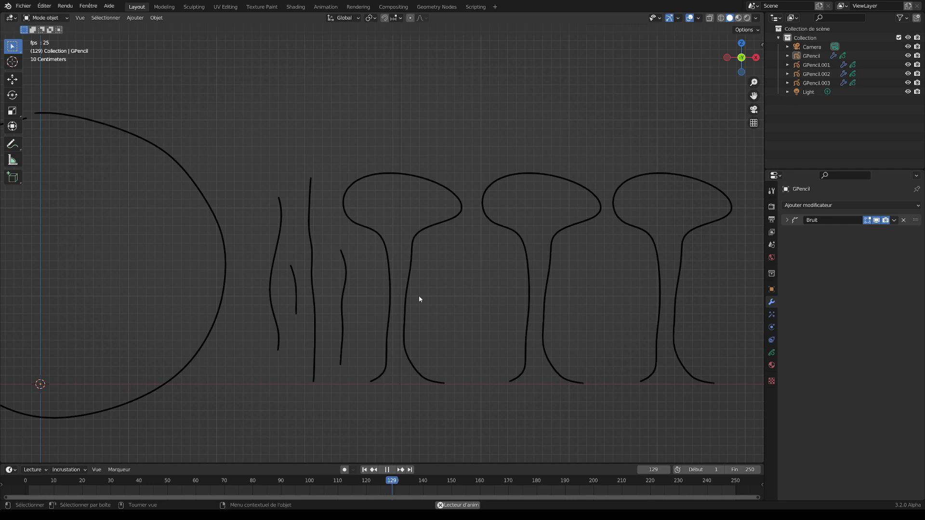
key(space)
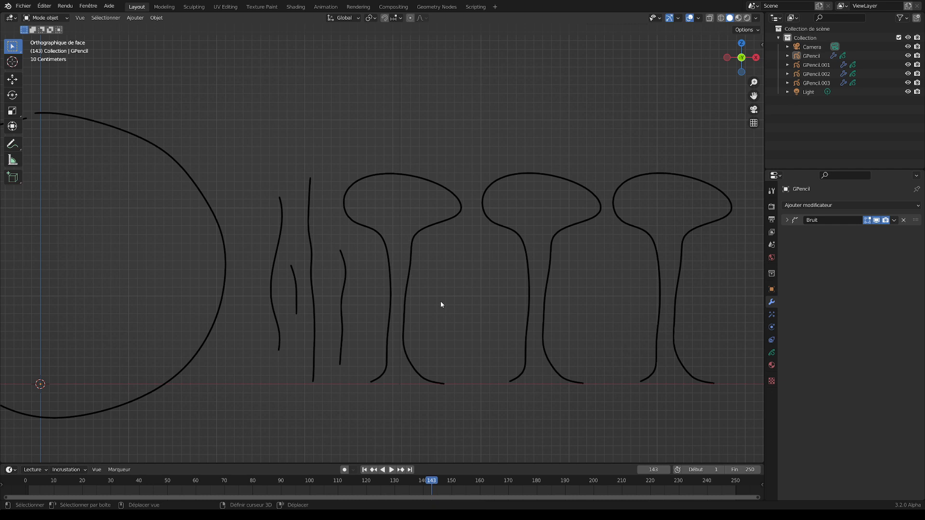
key(shift+Left)
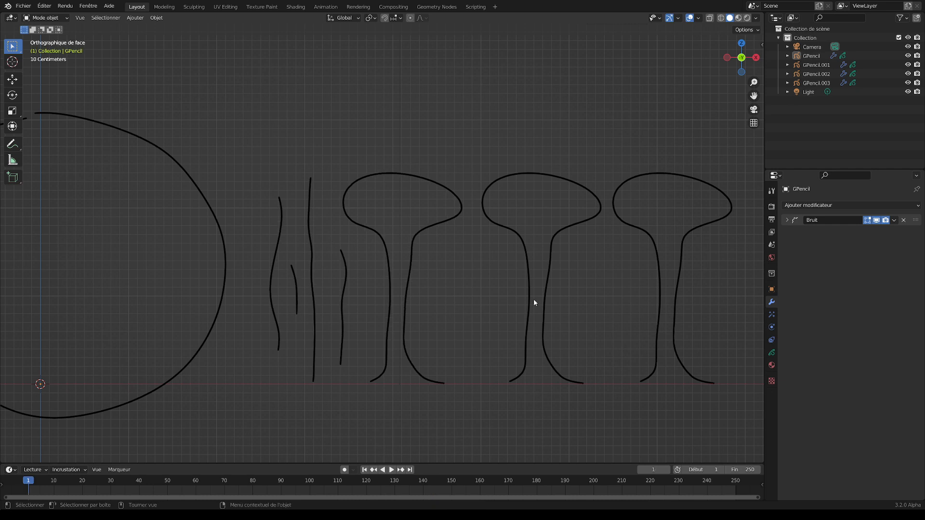
- Select the object holding the other two mushroom shapes and collapse its three Adoucir modifiers
click(530, 279)
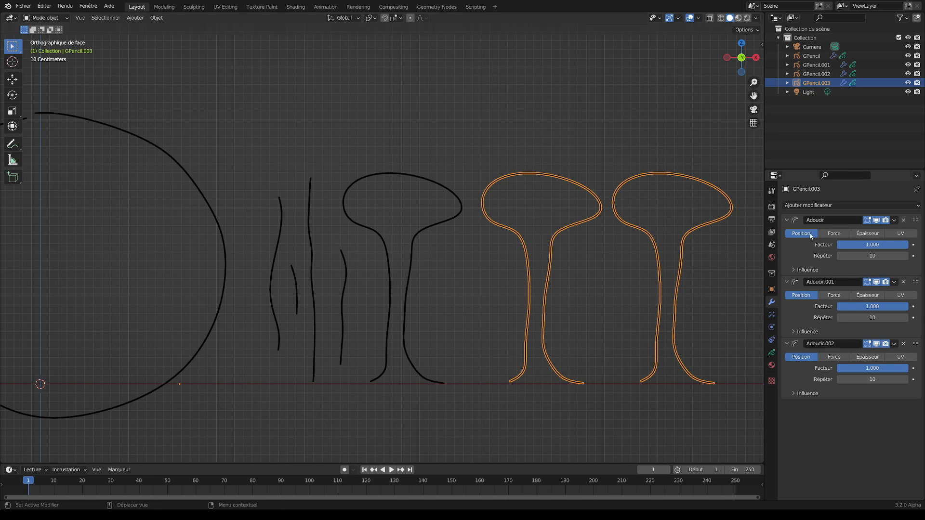
click(787, 220)
click(787, 231)
click(787, 243)
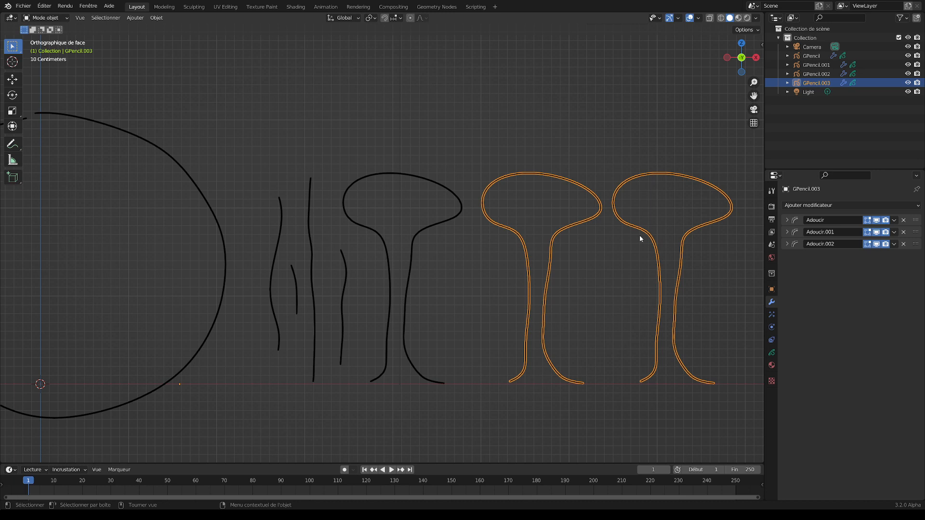
- Copy the Bruit modifier from the first mushroom shape to the object holding the other two mushrooms
shift+click(405, 301)
click(514, 322)
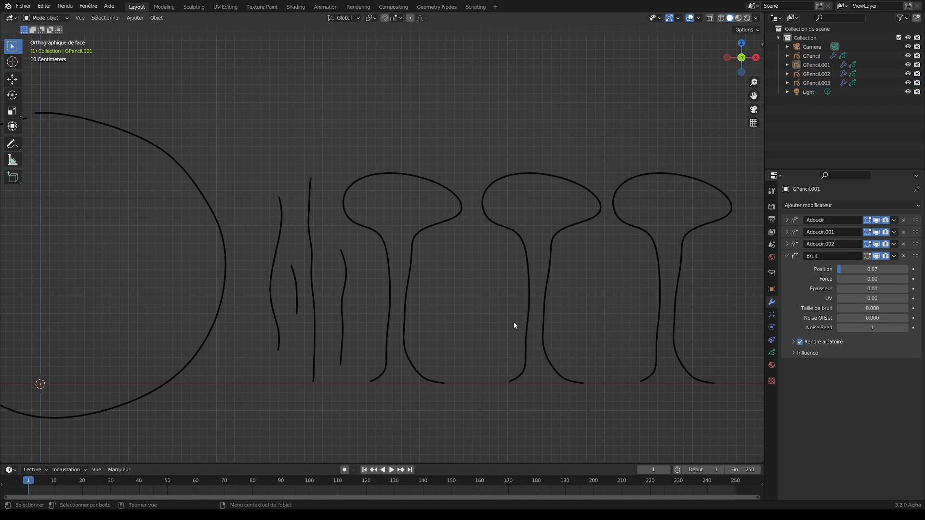
click(527, 316)
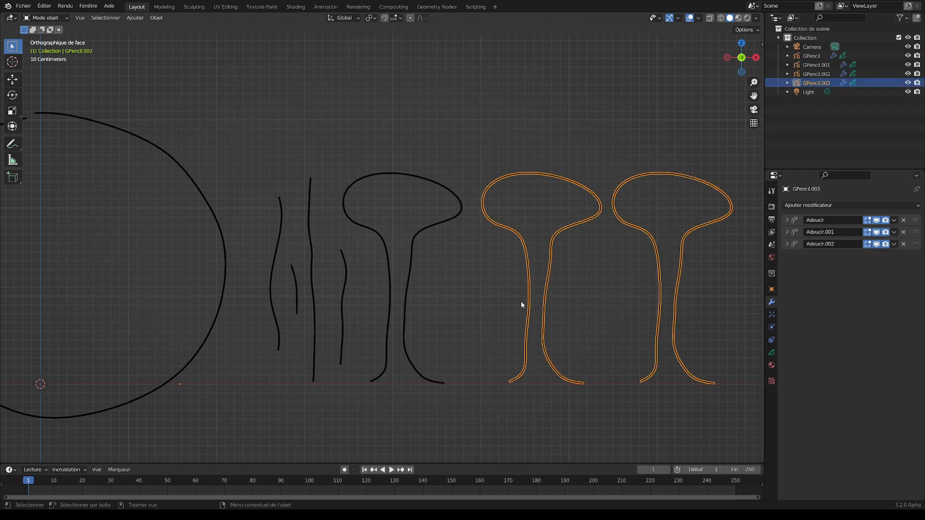
shift+click(406, 292)
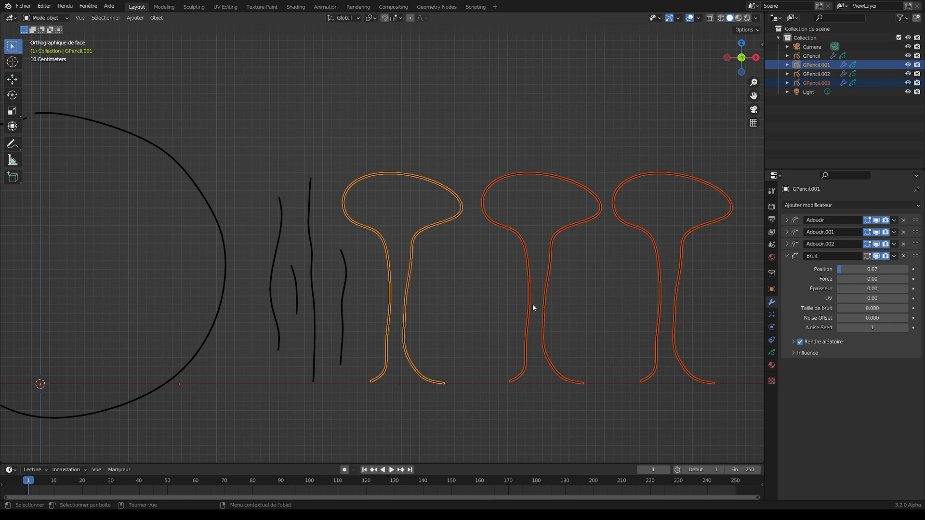
click(895, 256)
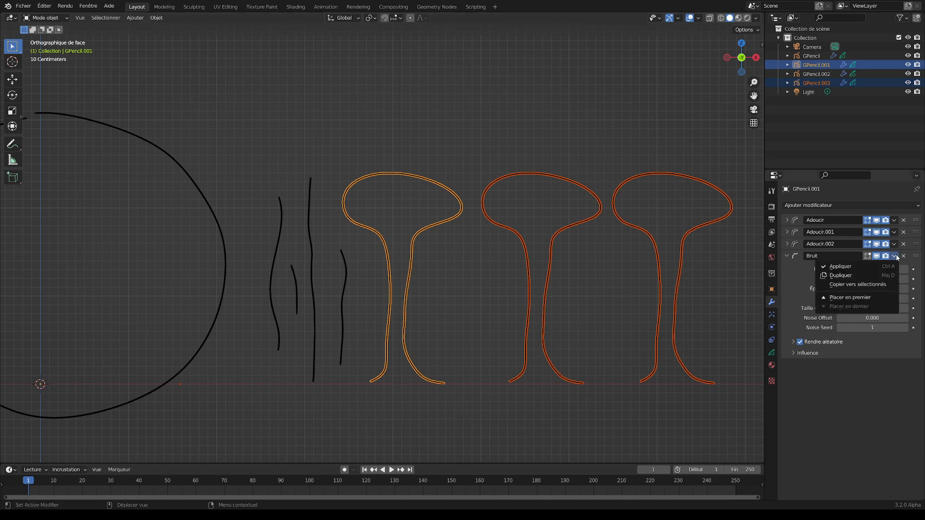
click(859, 288)
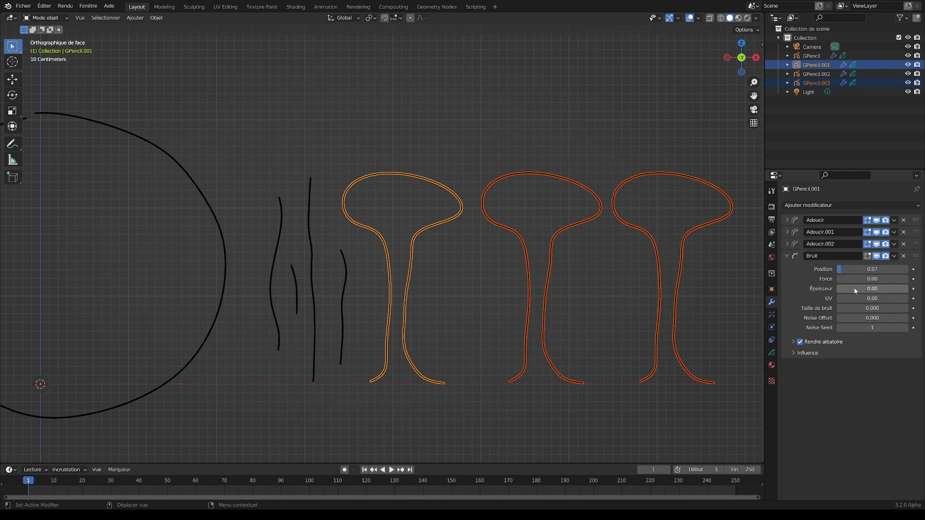
- Deselect everything and briefly play the animation to check the wobble on all three mushrooms
click(595, 319)
key(space)
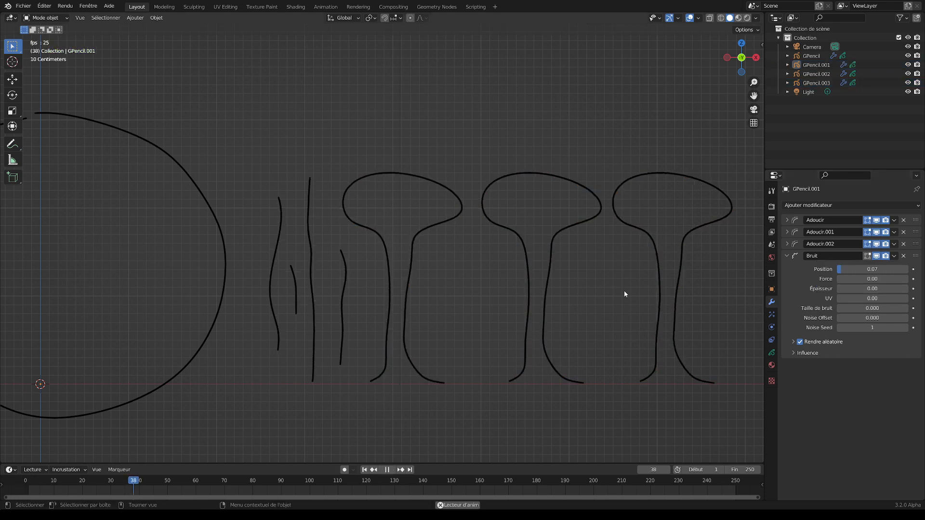
key(space)
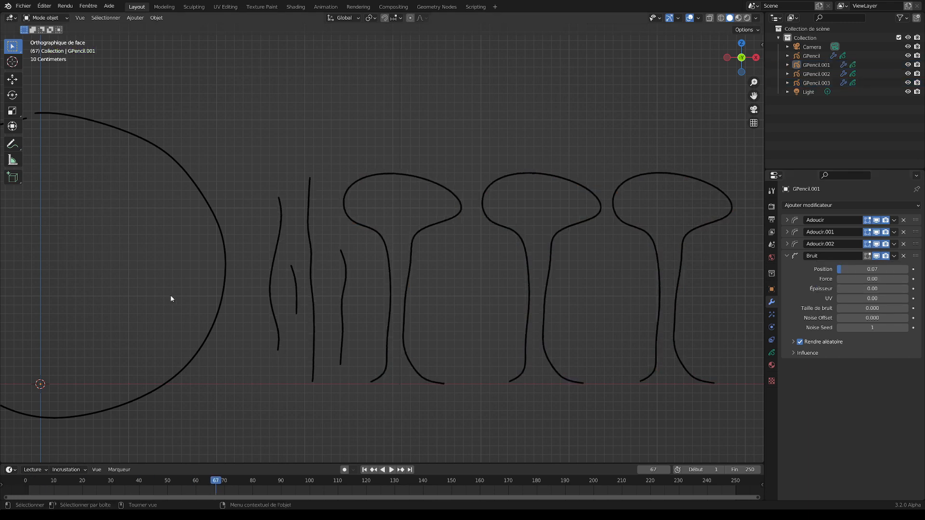
- Copy the Bruit modifier from the wavy strokes to the large circle
click(223, 281)
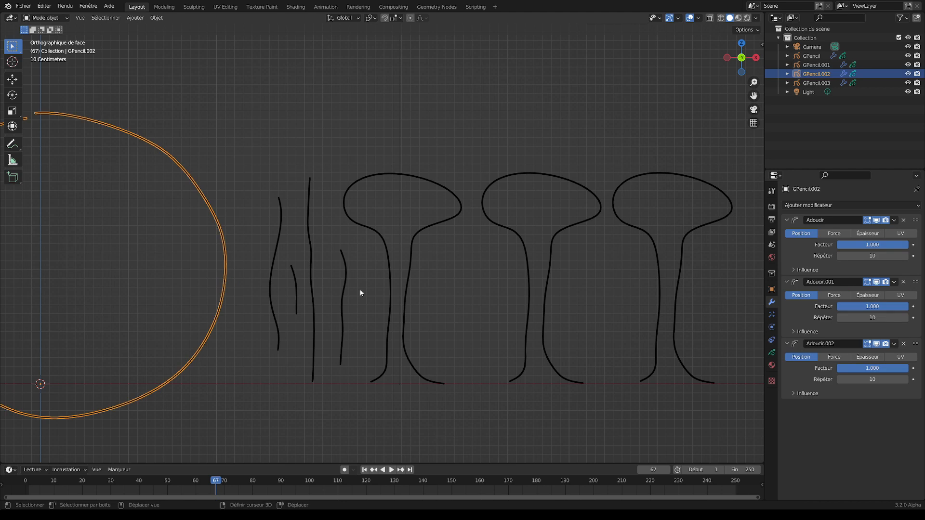
shift+click(312, 293)
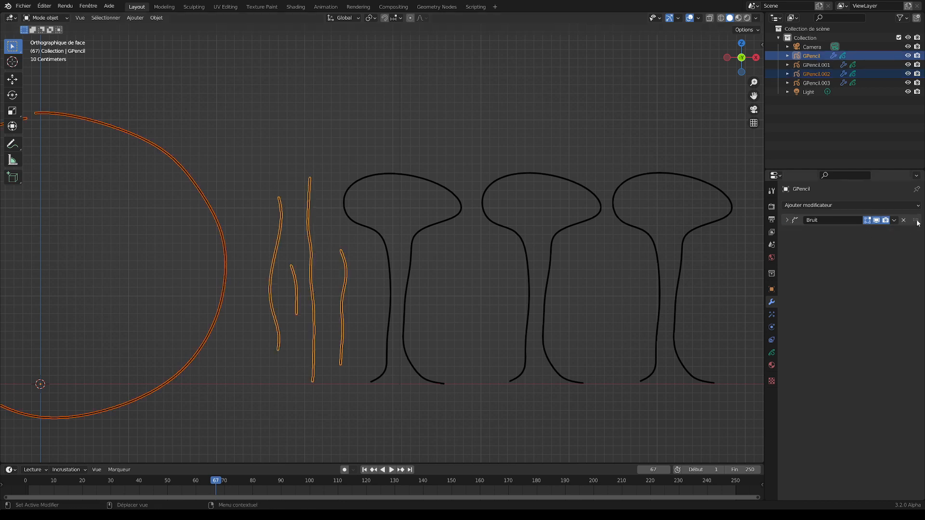
click(896, 222)
click(854, 248)
- Deselect everything and play the animation, viewing all the wobbling strokes from an angled perspective
click(483, 331)
key(space)
scroll(447, 325, down, 2)
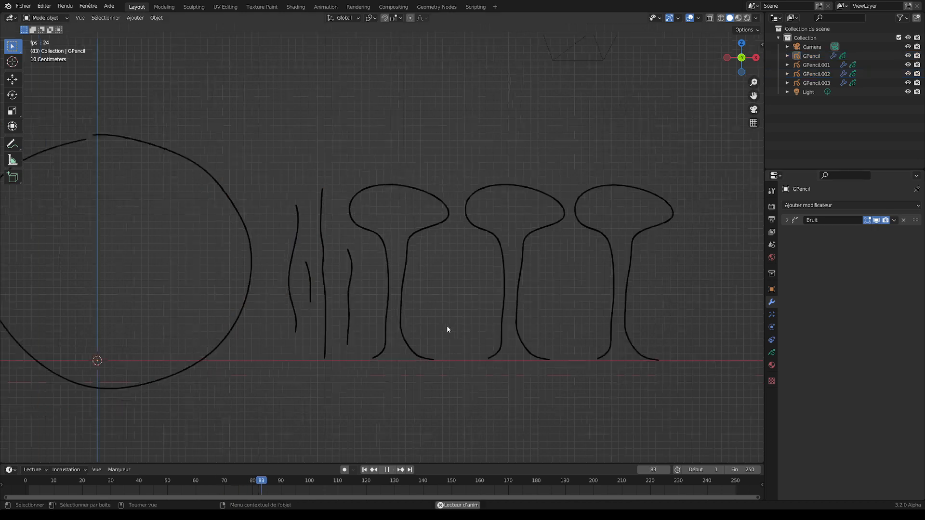
middle_drag(418, 306, 492, 313)
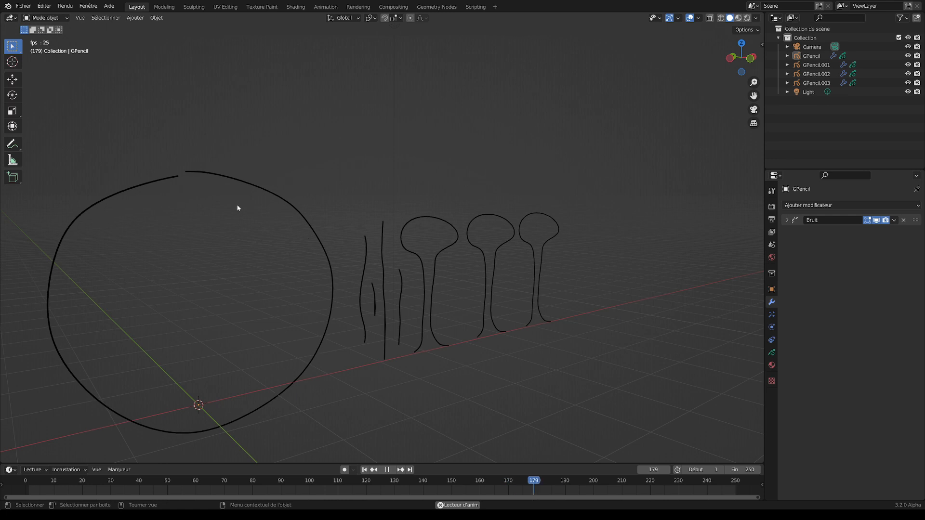
- Collapse the first mushroom's Bruit modifier, deselect it, and return to the front view of the drawing
click(423, 284)
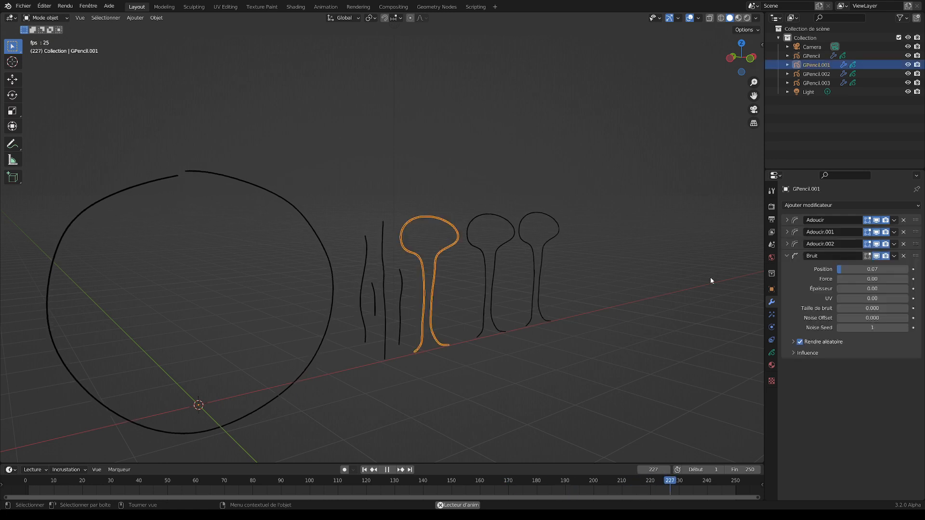
click(787, 258)
click(615, 285)
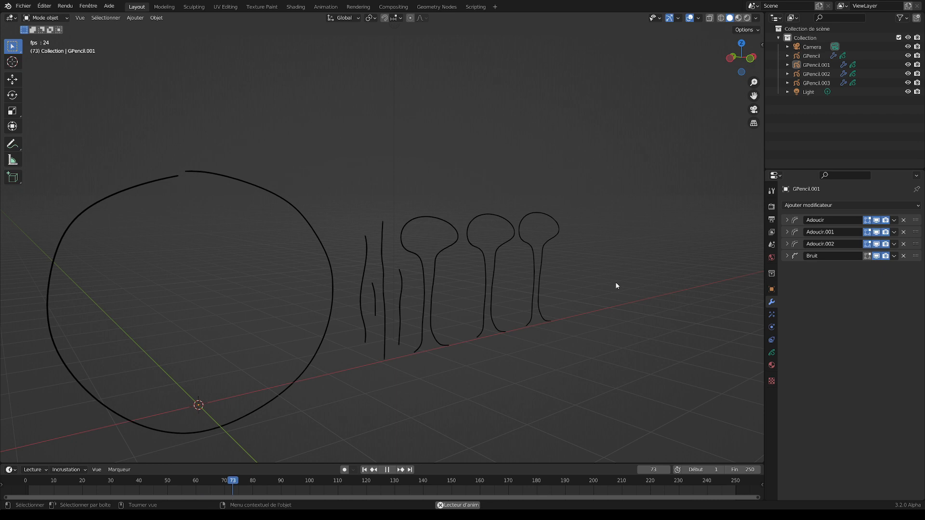
key(KP_1)
scroll(616, 283, up, 1)
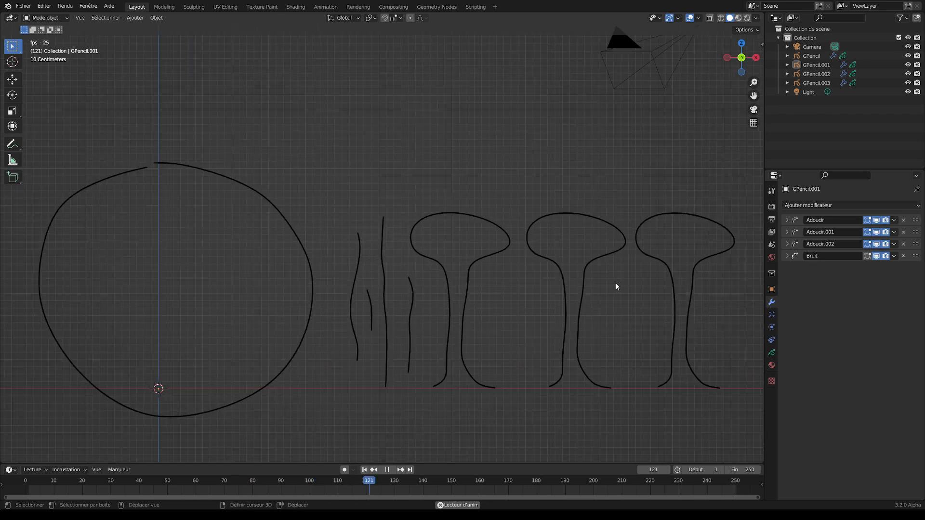
shift+middle_drag(621, 267, 620, 265)
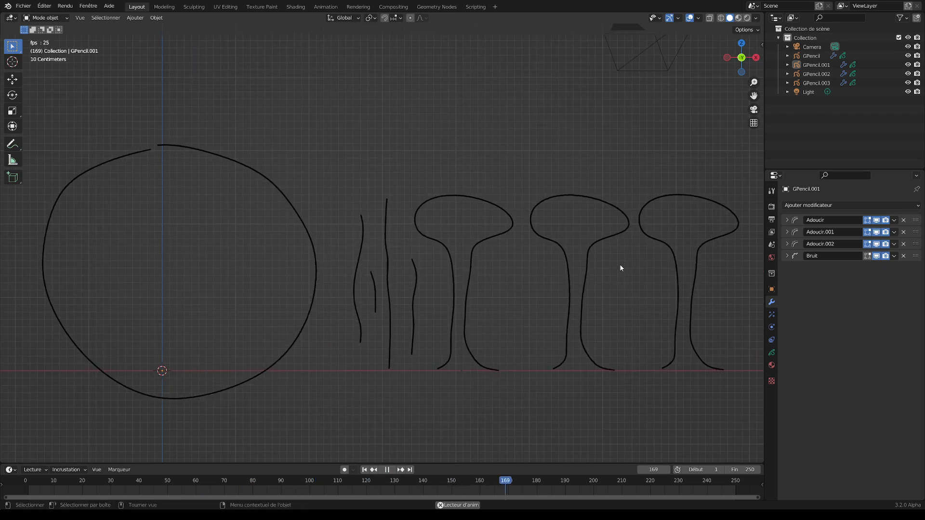